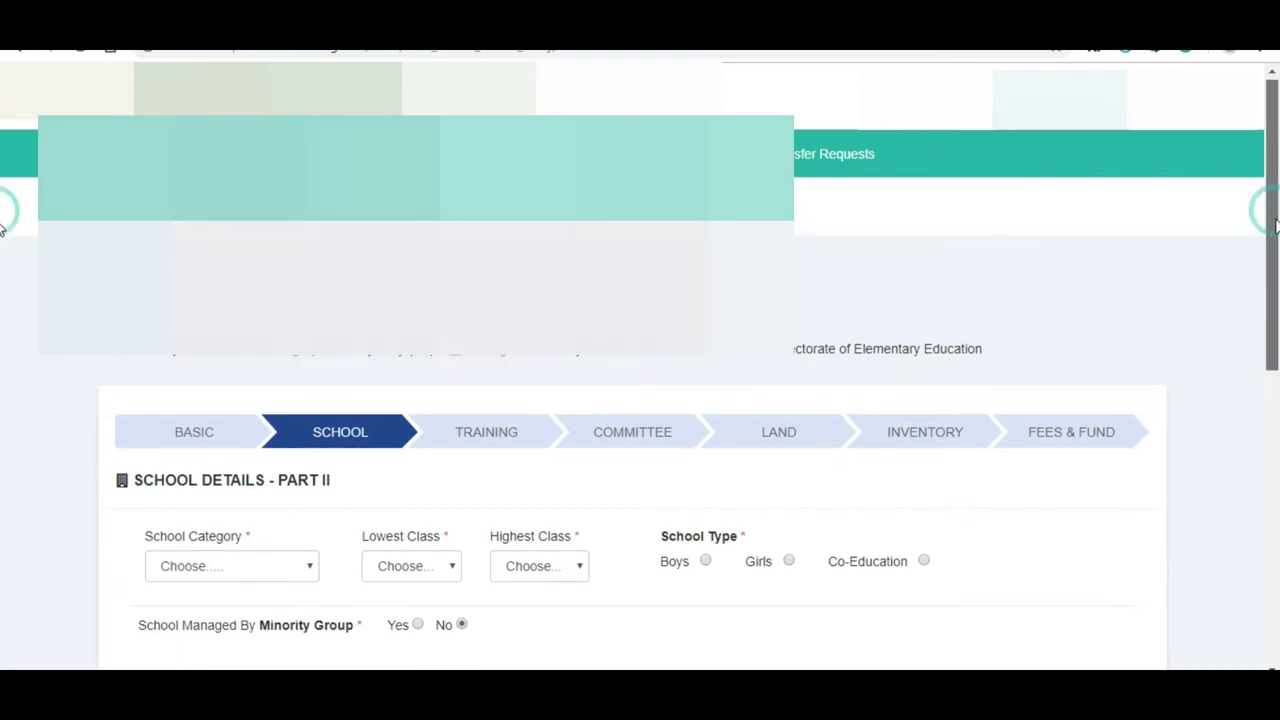
# Step: Review the available School Category options in School Details Part II without choosing one
pyautogui.scroll(-2, 1275, 218)
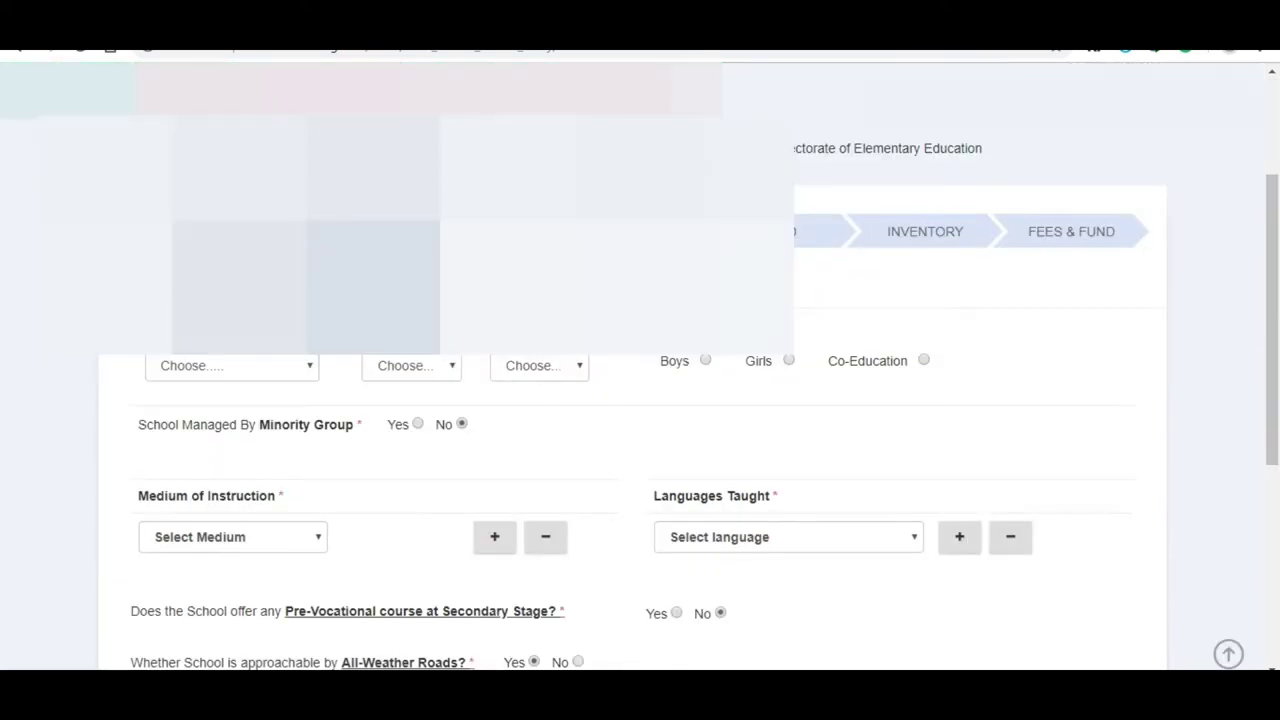
pyautogui.click(207, 370)
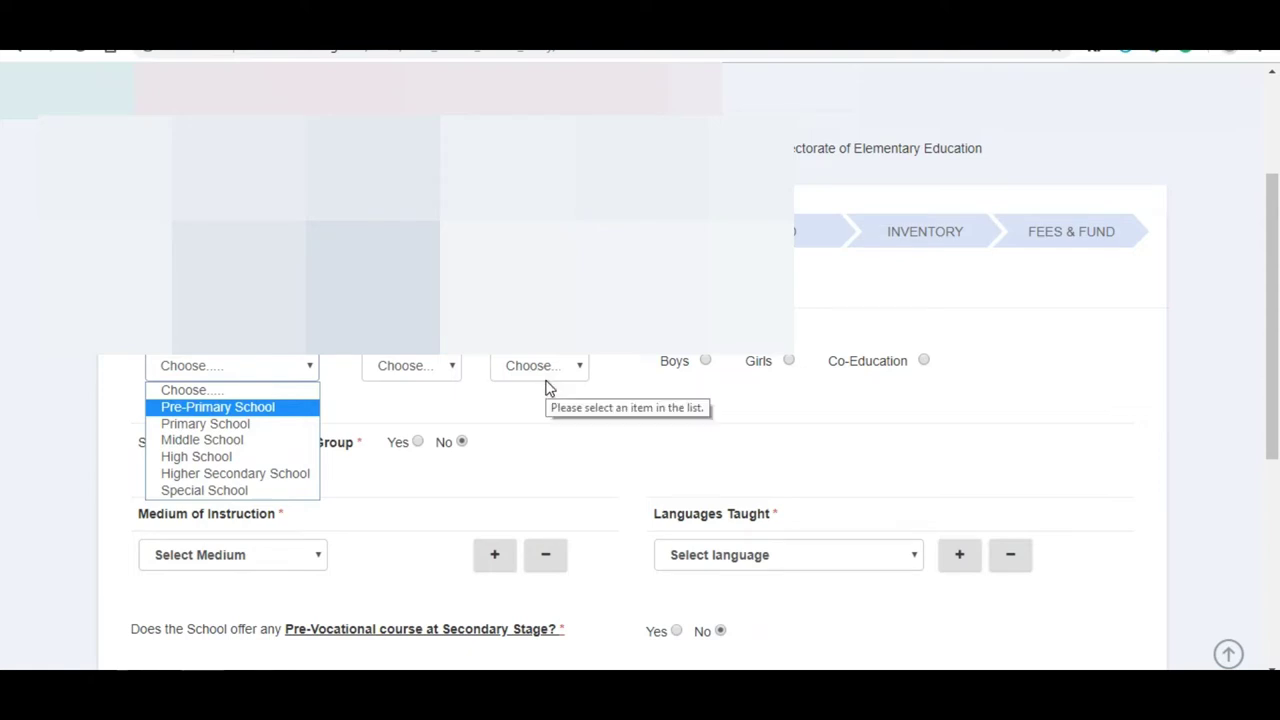
pyautogui.click(715, 410)
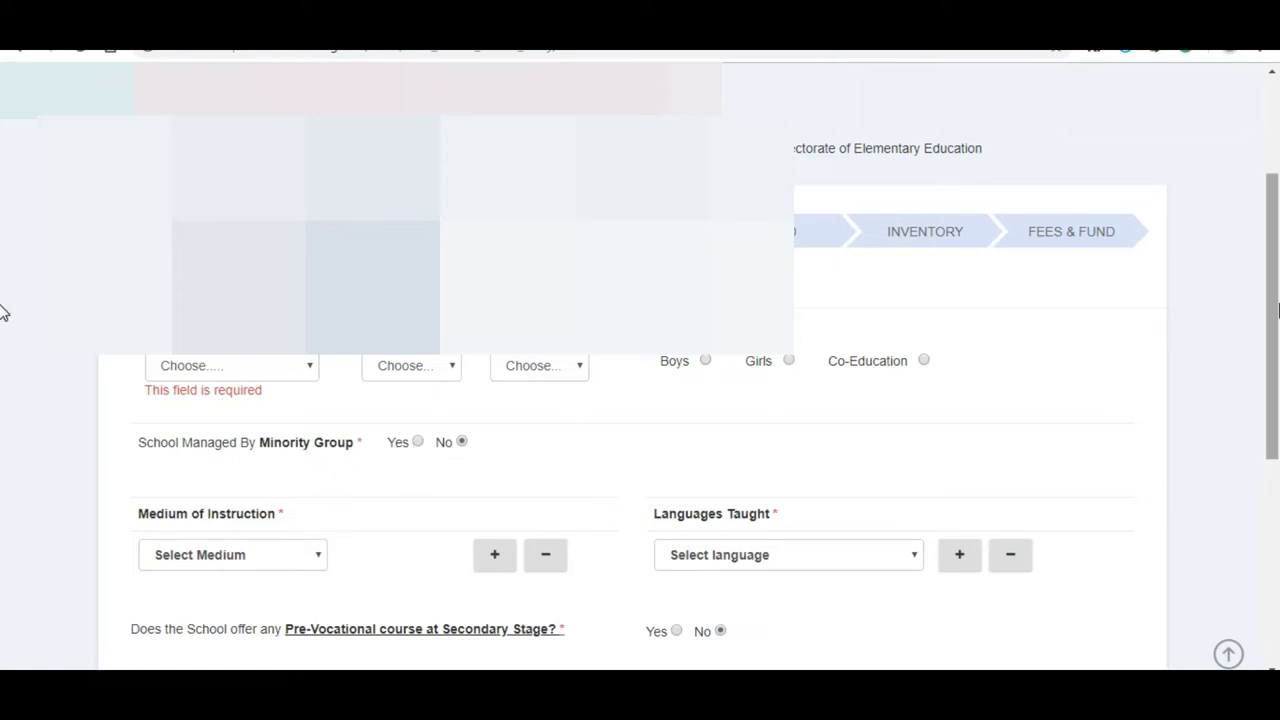
# Step: Set the Medium of Instruction to 16 - Tamil
pyautogui.moveTo(1273, 312); pyautogui.dragTo(1273, 403)
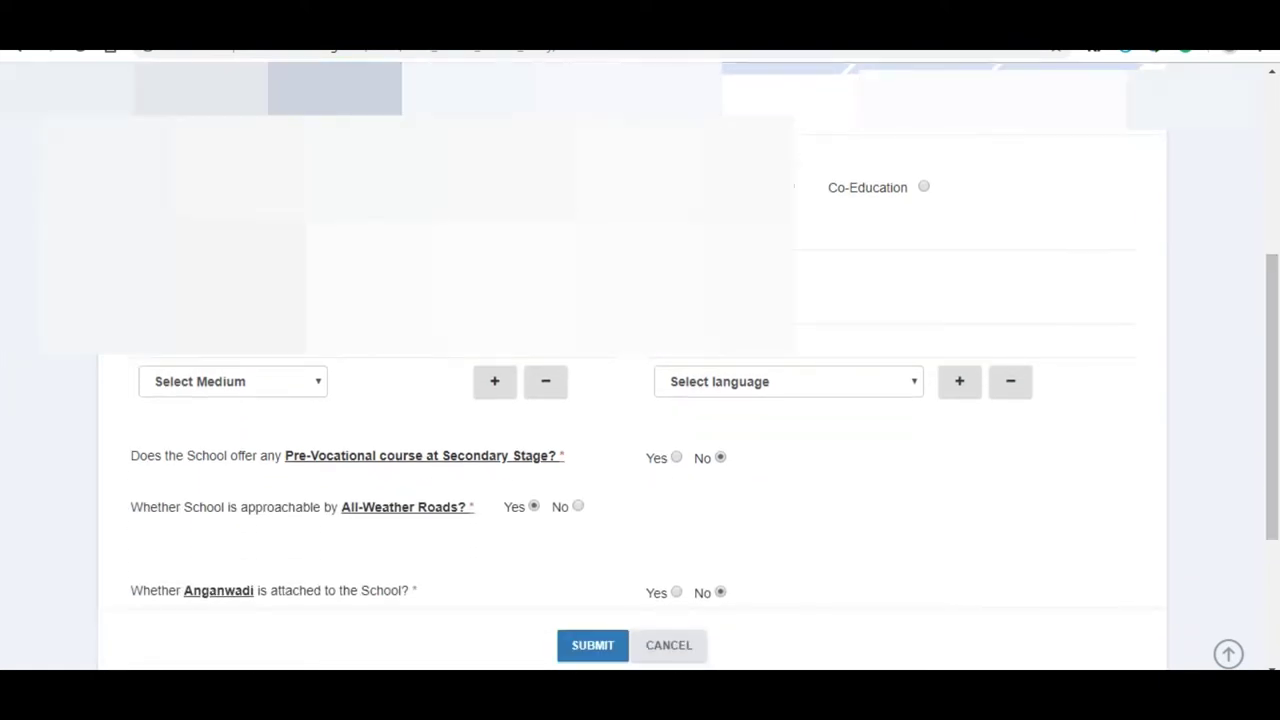
pyautogui.click(260, 389)
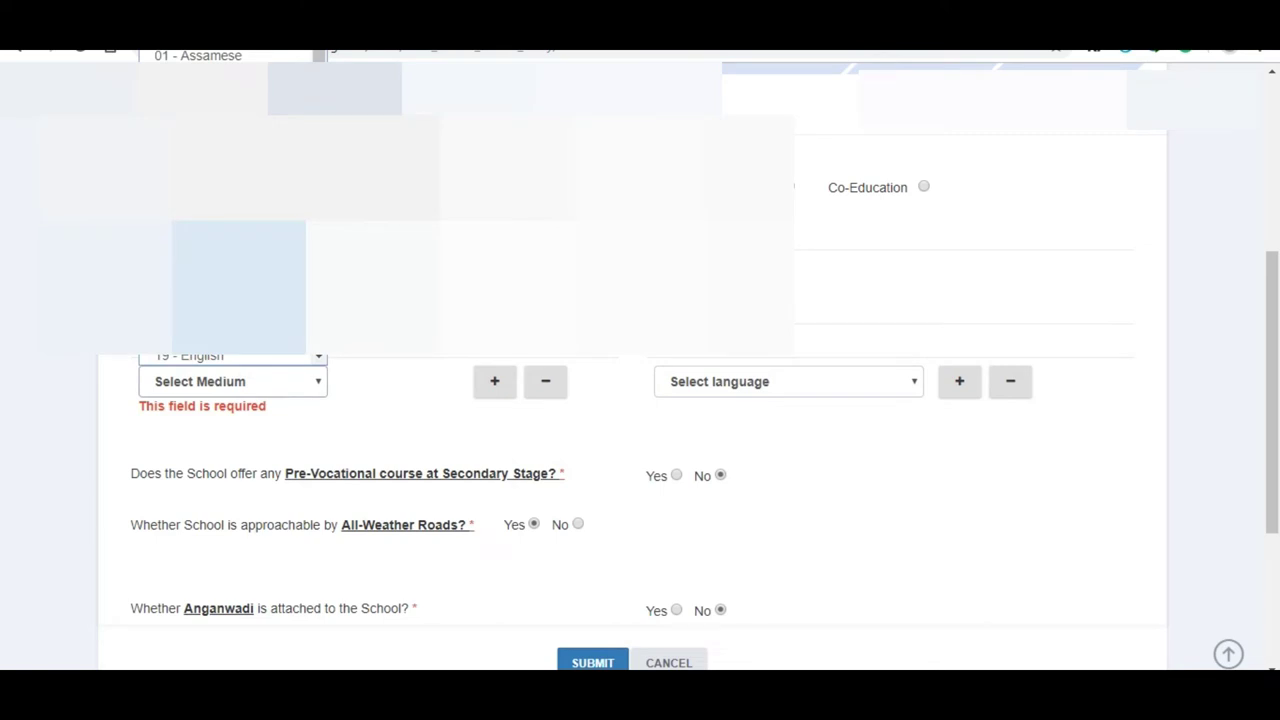
pyautogui.click(230, 305)
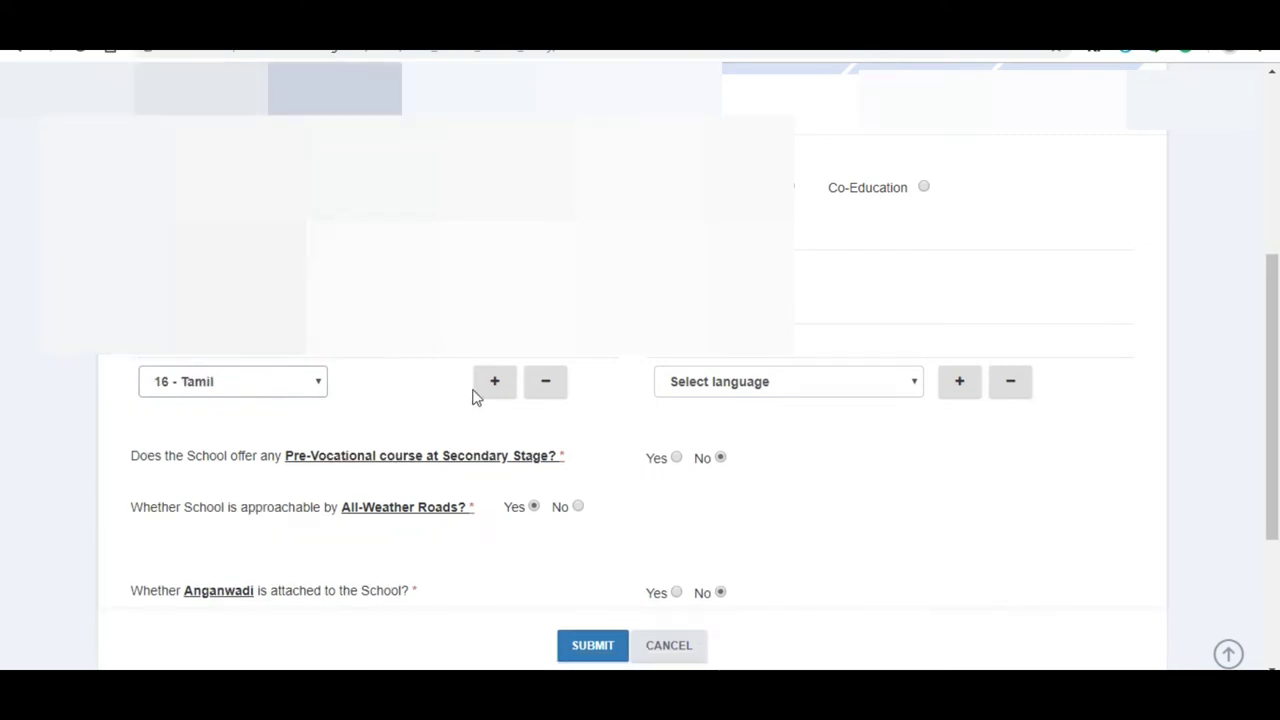
# Step: Add 19 - English as a second medium of instruction and remove that row again
pyautogui.click(500, 388)
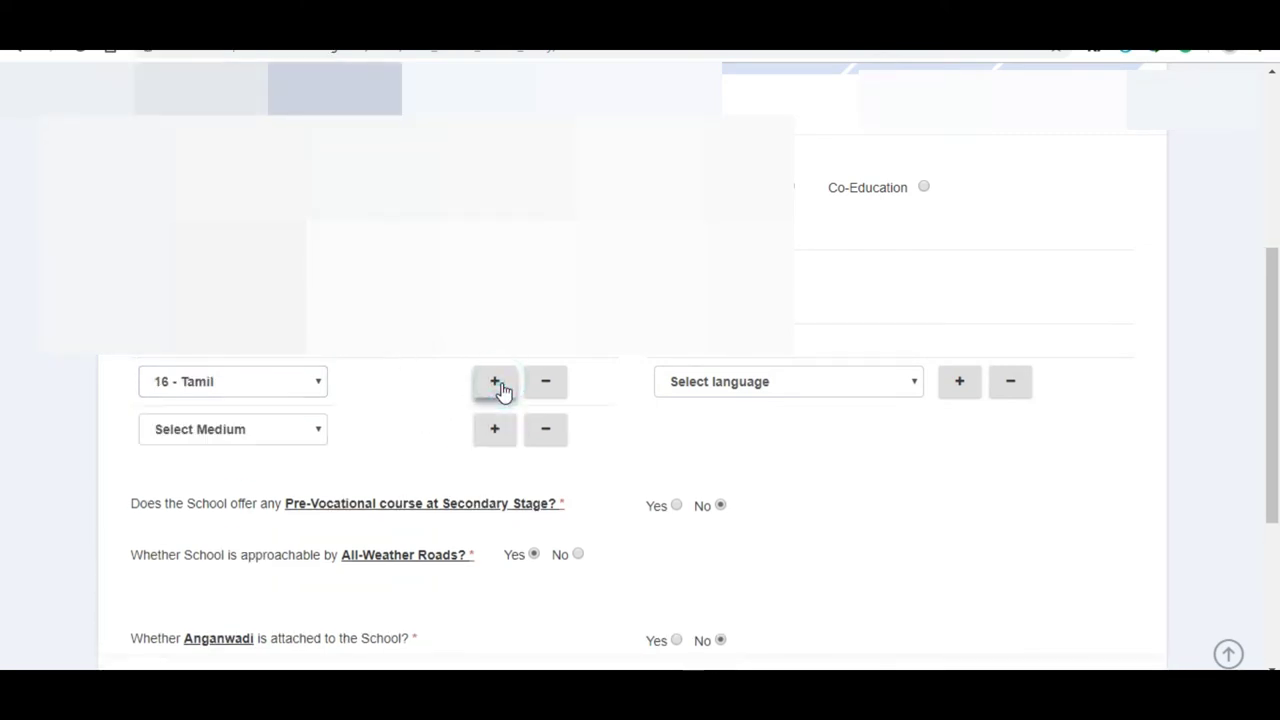
pyautogui.click(239, 440)
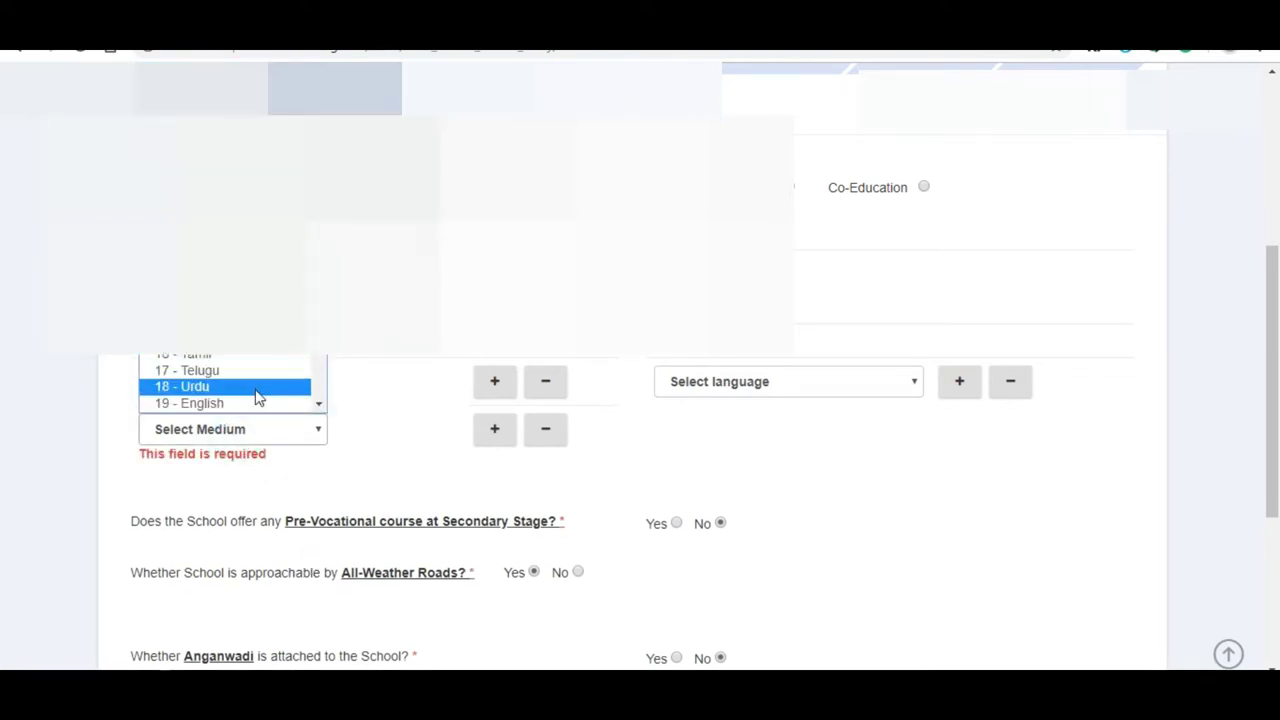
pyautogui.click(257, 403)
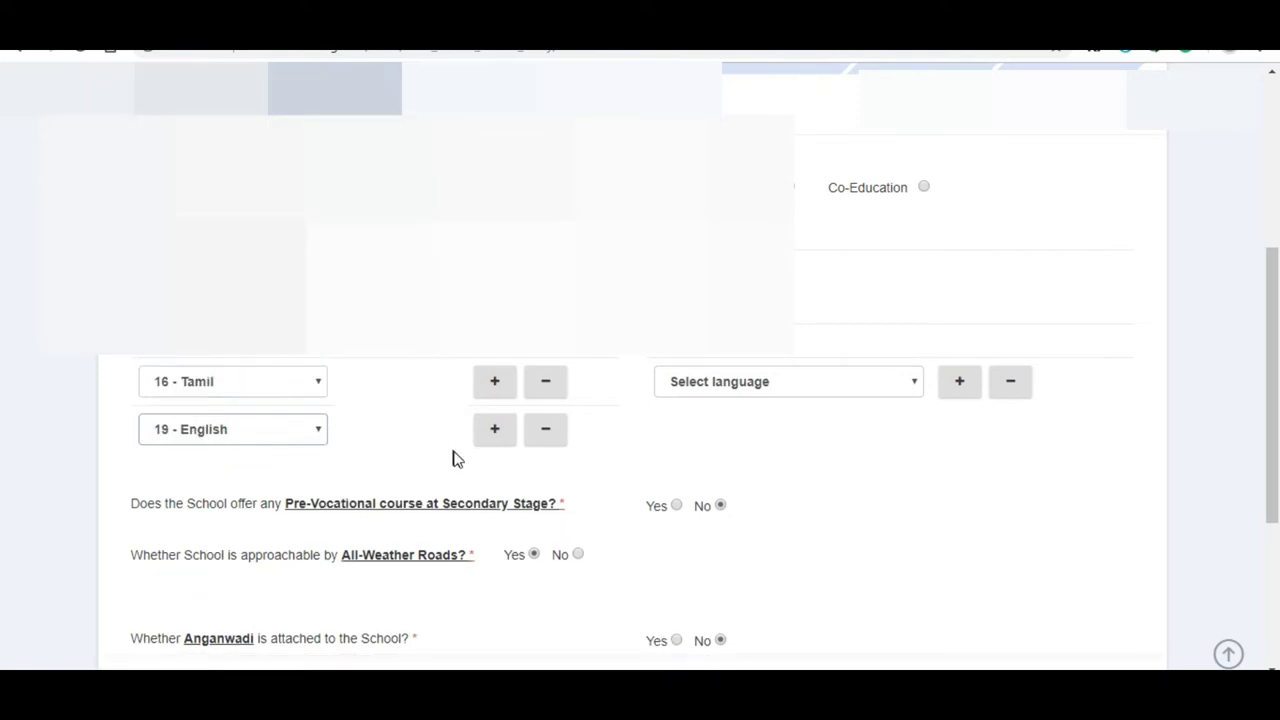
pyautogui.click(545, 434)
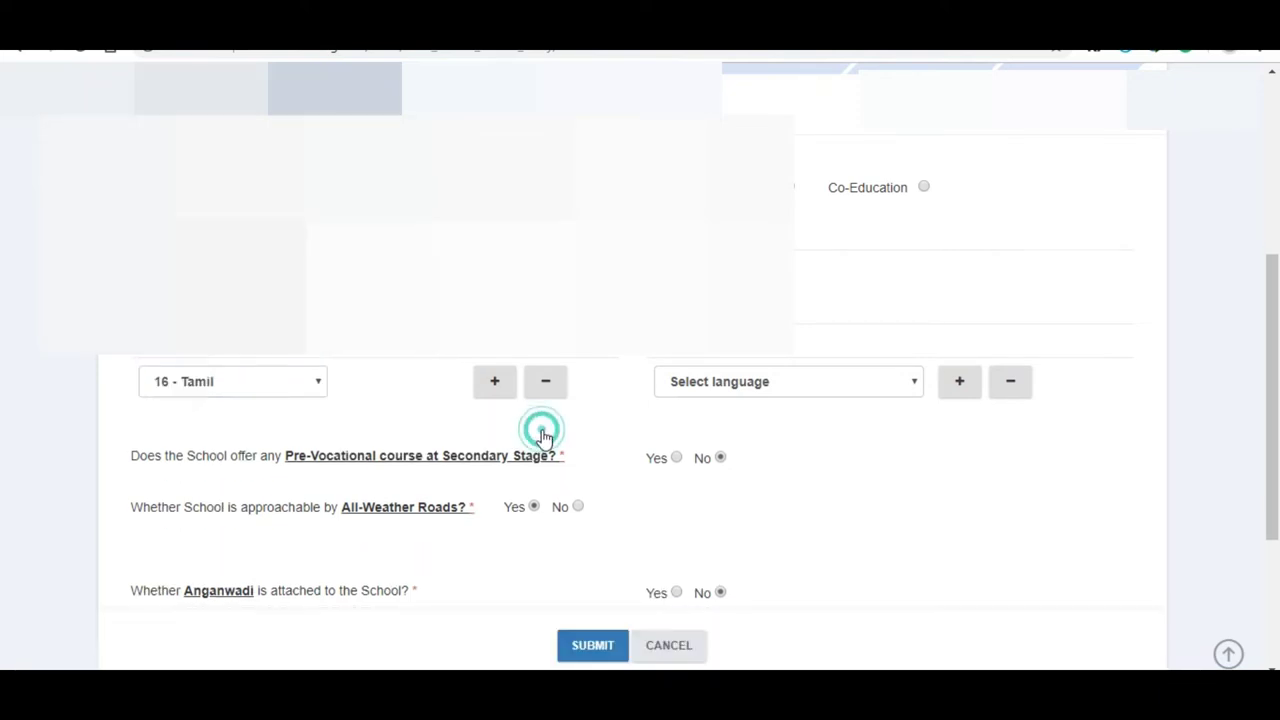
# Step: Set Languages Taught to 16 - Tamil and add 19 - English as a second language
pyautogui.click(812, 396)
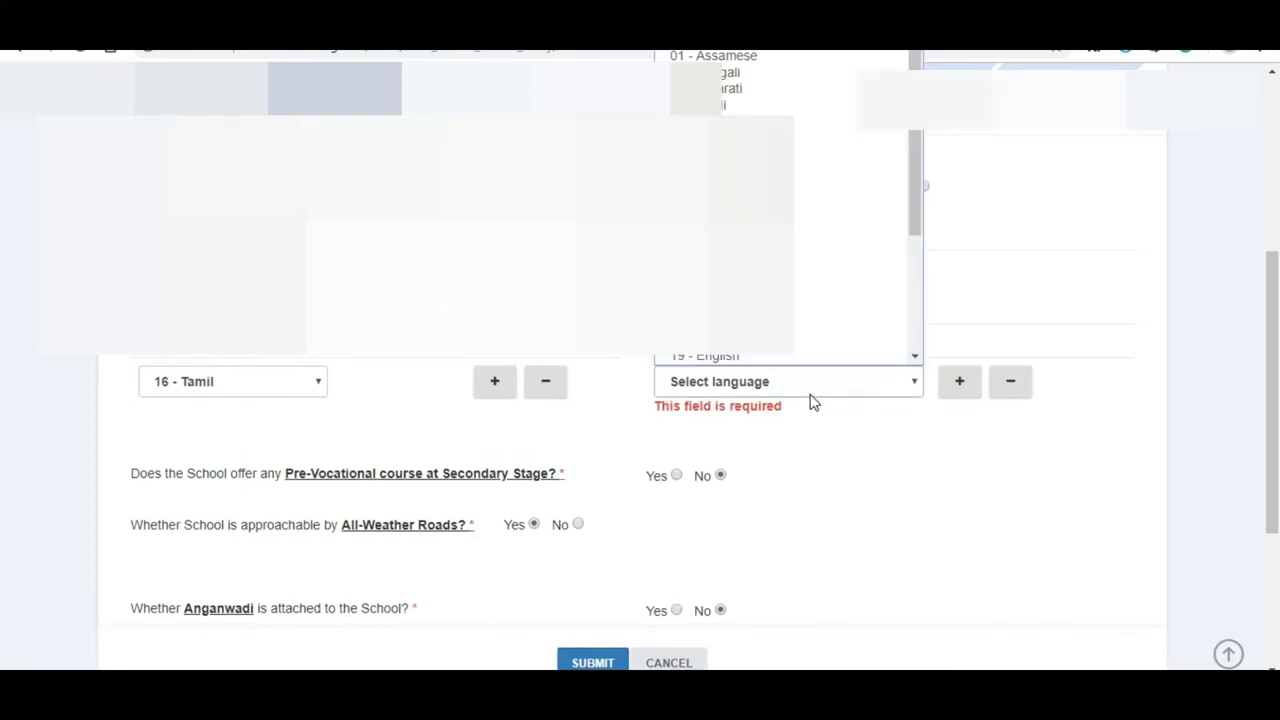
pyautogui.click(808, 310)
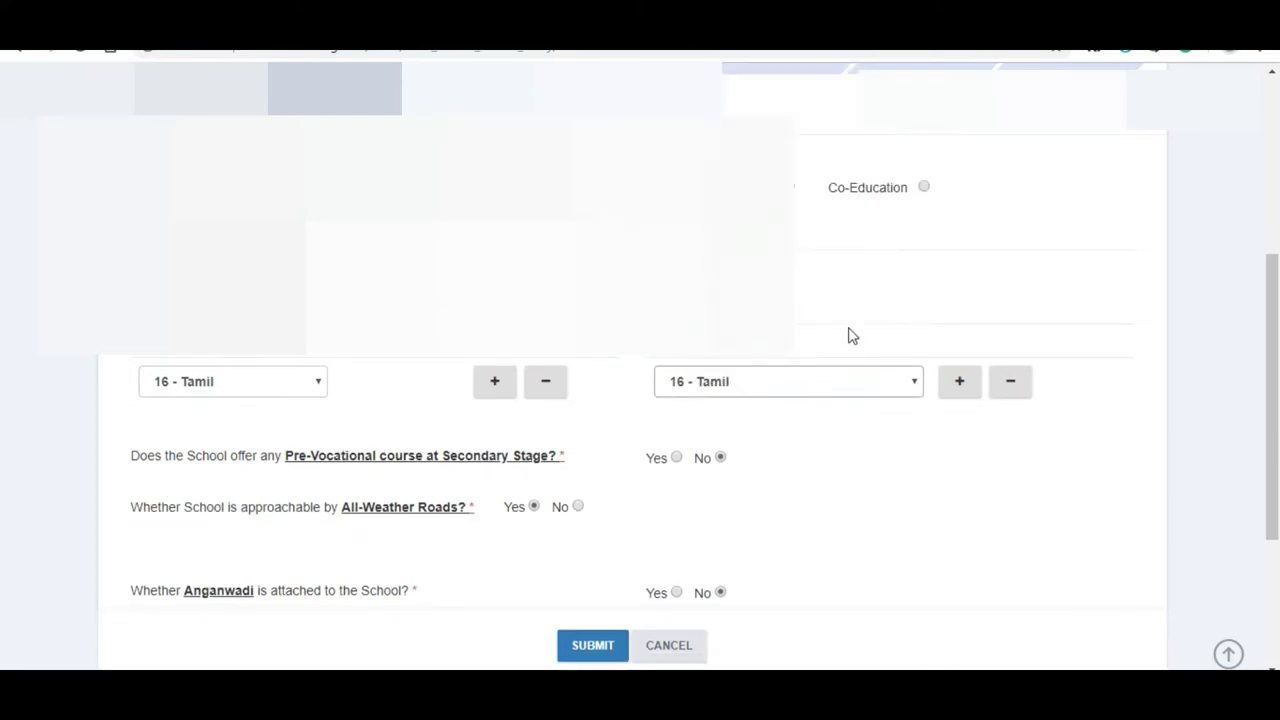
pyautogui.click(959, 386)
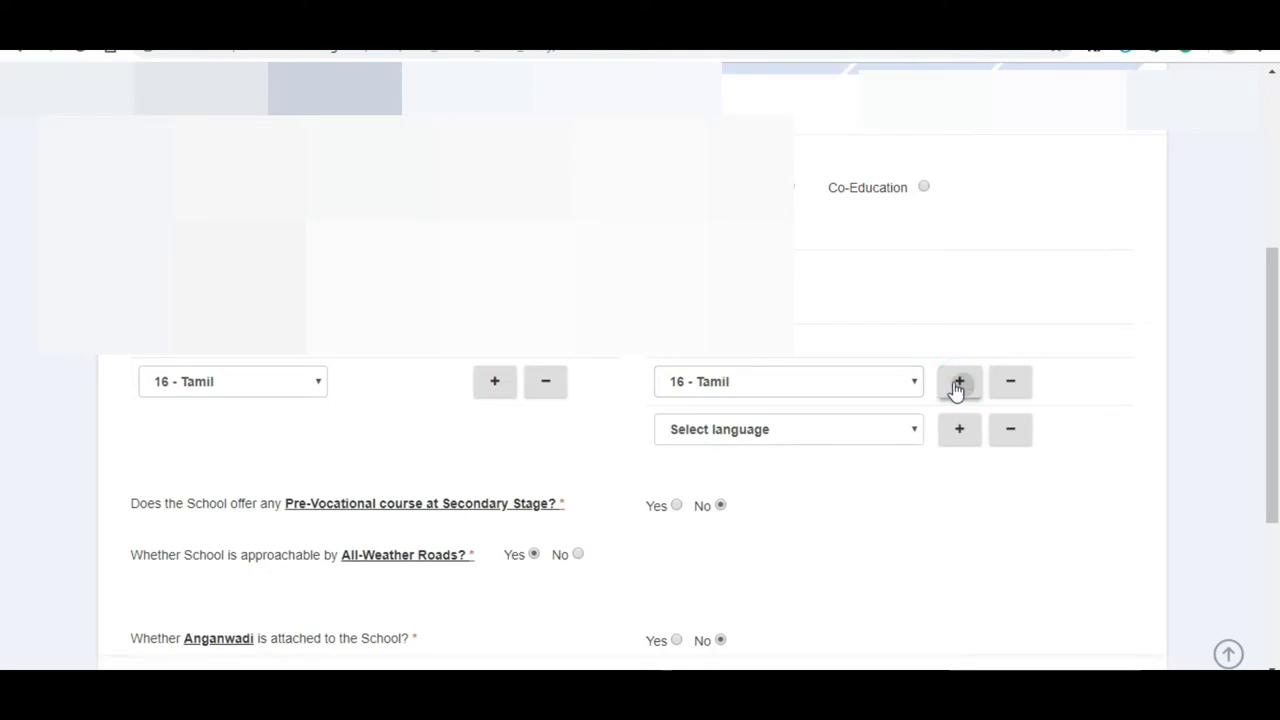
pyautogui.click(866, 434)
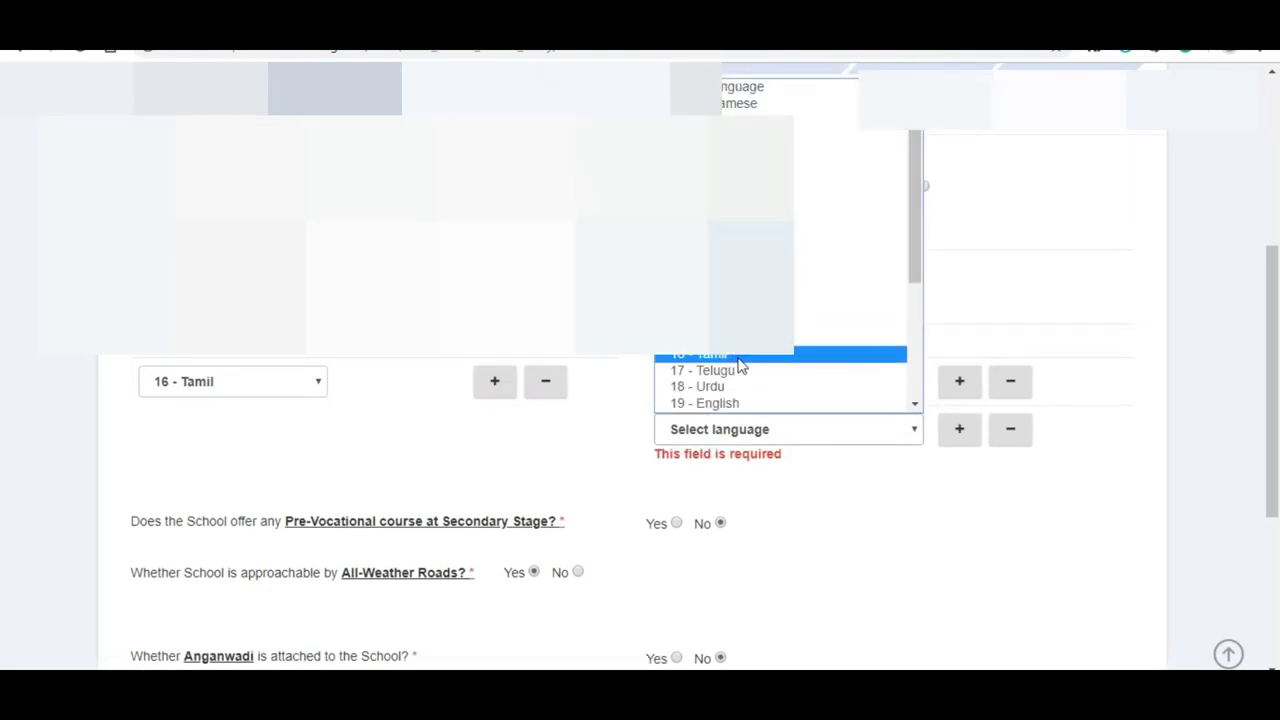
pyautogui.click(749, 403)
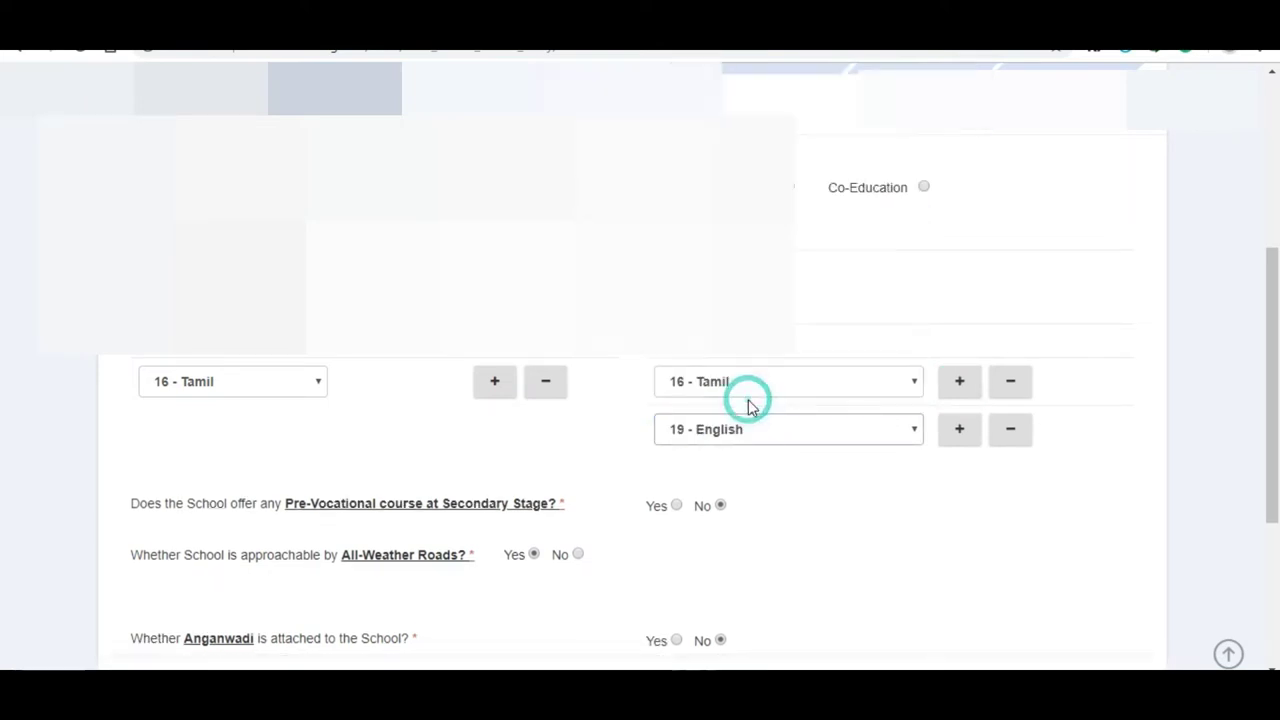
pyautogui.click(853, 537)
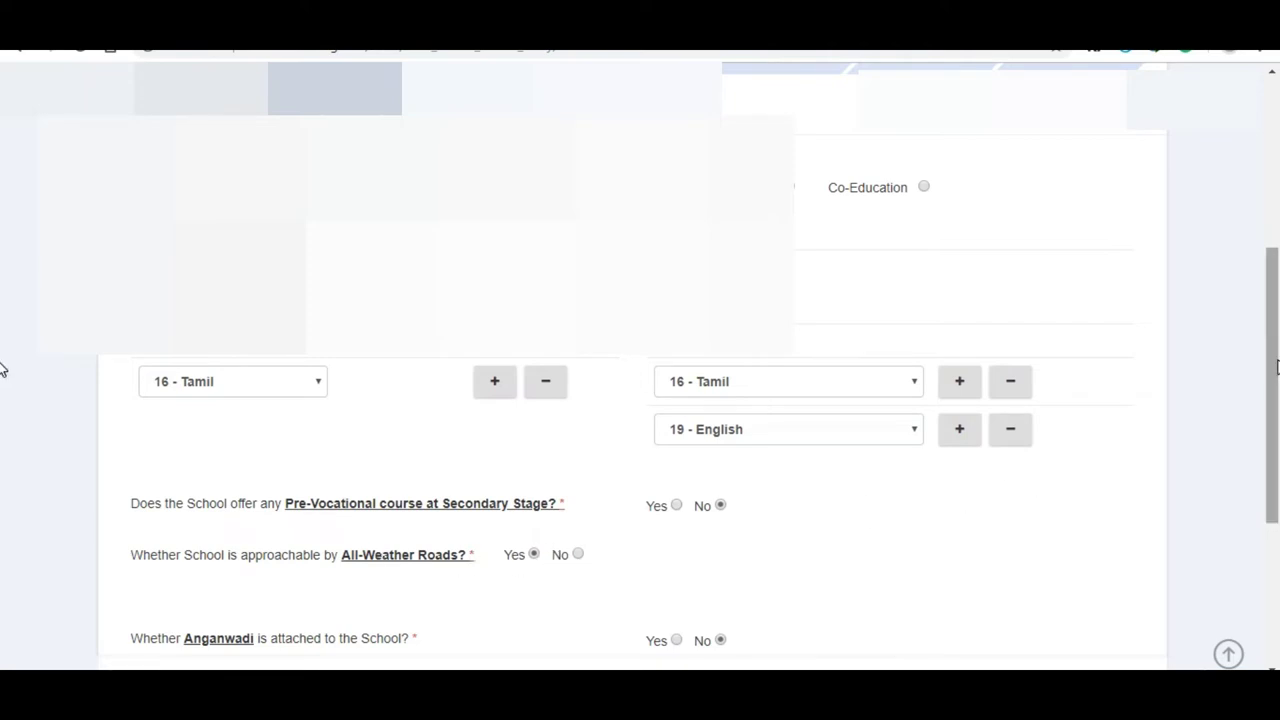
# Step: Look over the rest of School Details Part II and go to the Training section
pyautogui.moveTo(1272, 356); pyautogui.dragTo(1274, 452)
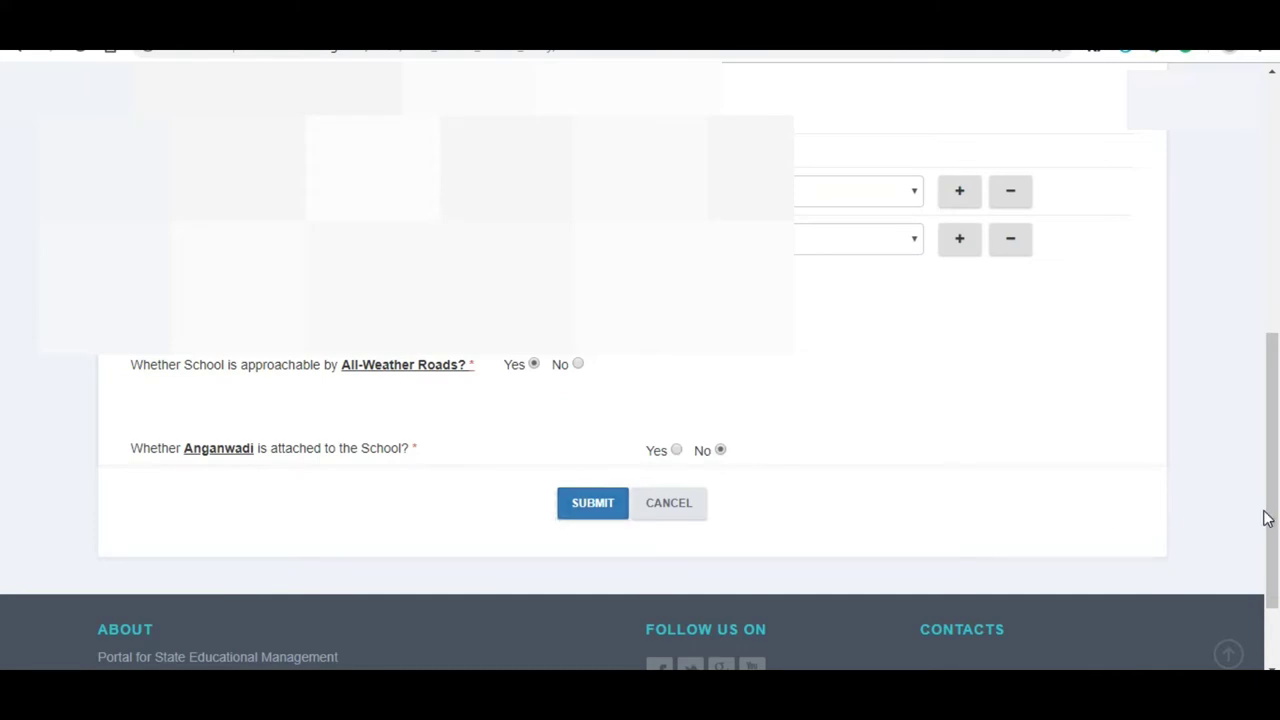
pyautogui.moveTo(1268, 518); pyautogui.dragTo(1268, 300)
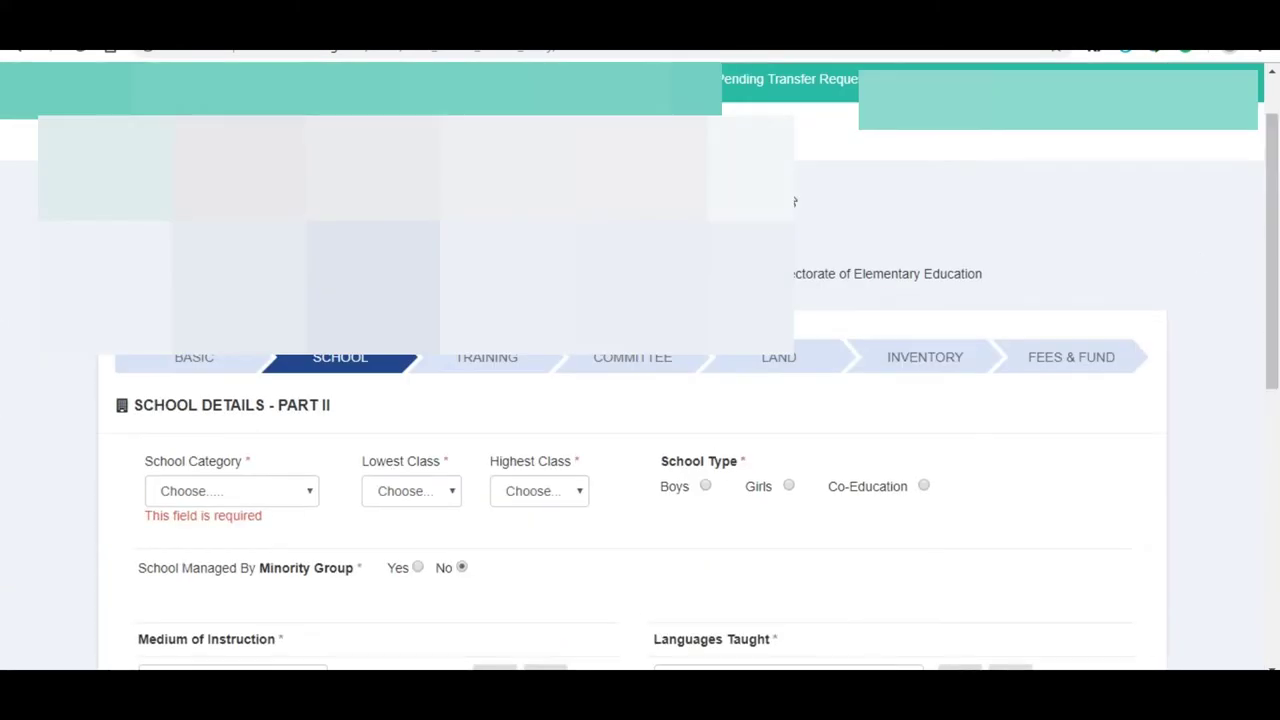
pyautogui.click(484, 372)
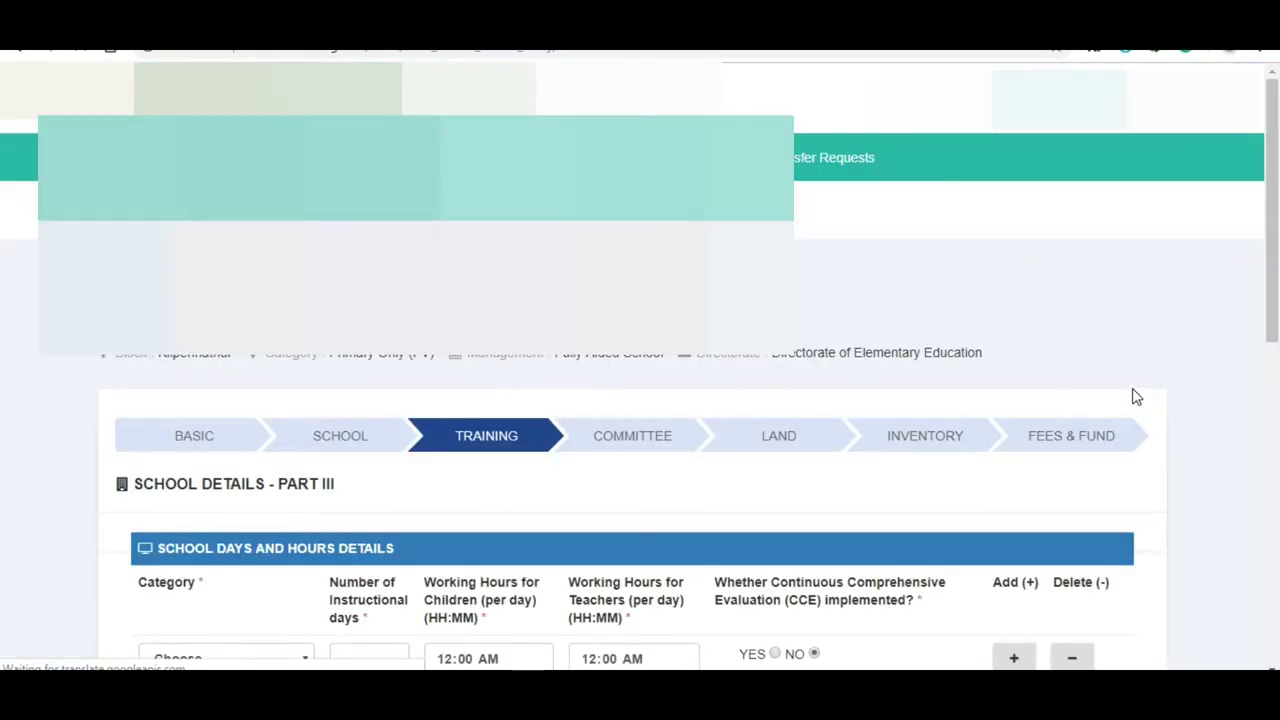
# Step: Answer Yes to whether Continuous Comprehensive Evaluation (CCE) is implemented
pyautogui.moveTo(1266, 248); pyautogui.dragTo(1272, 458)
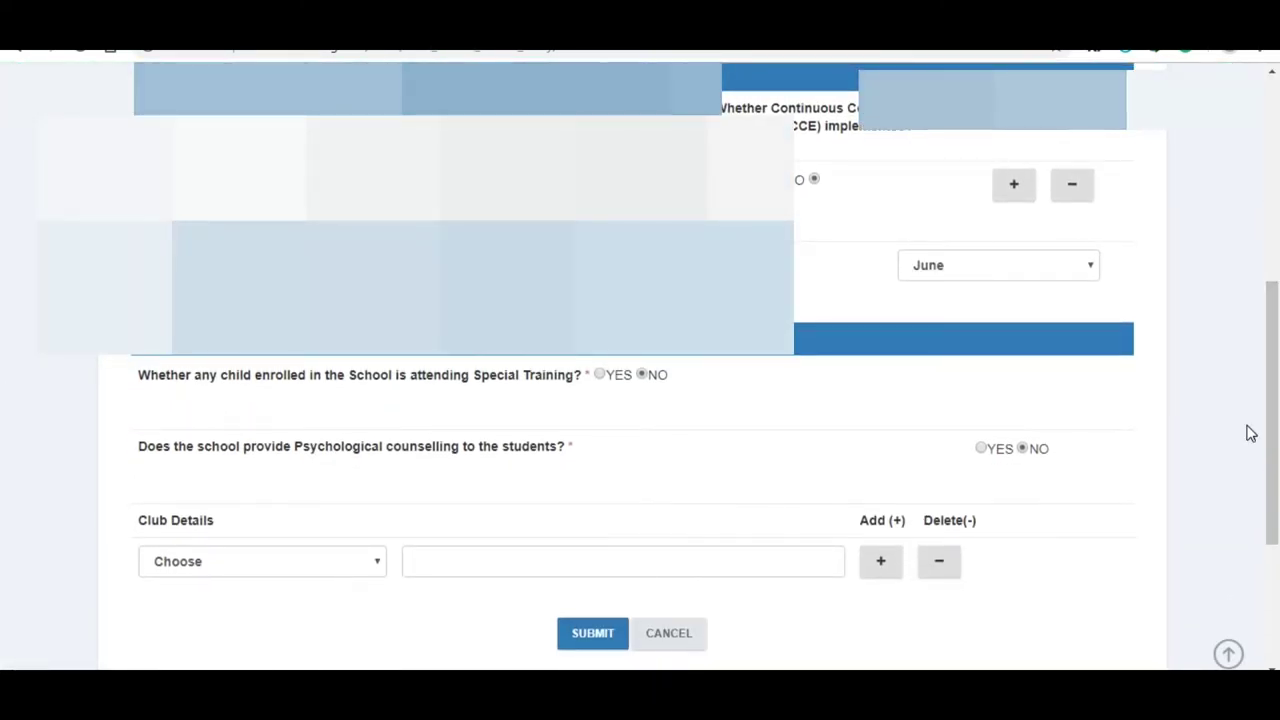
pyautogui.press('super+c')
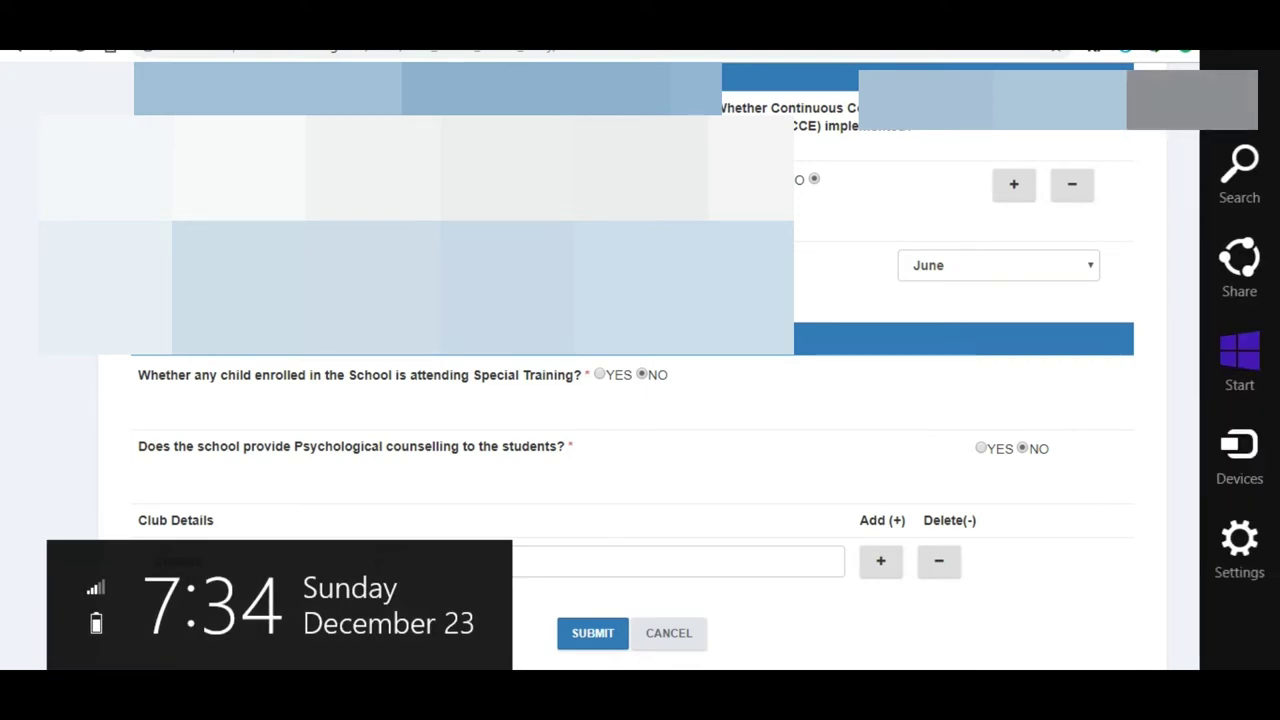
pyautogui.press('Escape')
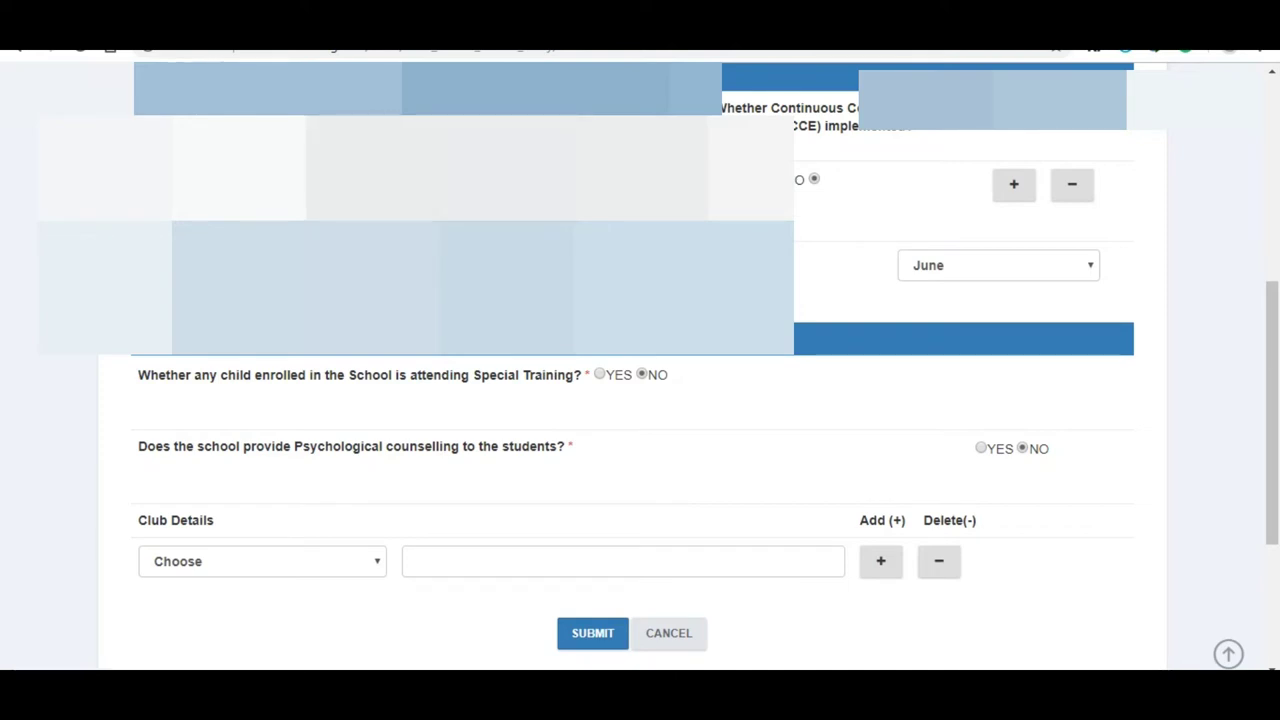
pyautogui.scroll(1, 640, 450)
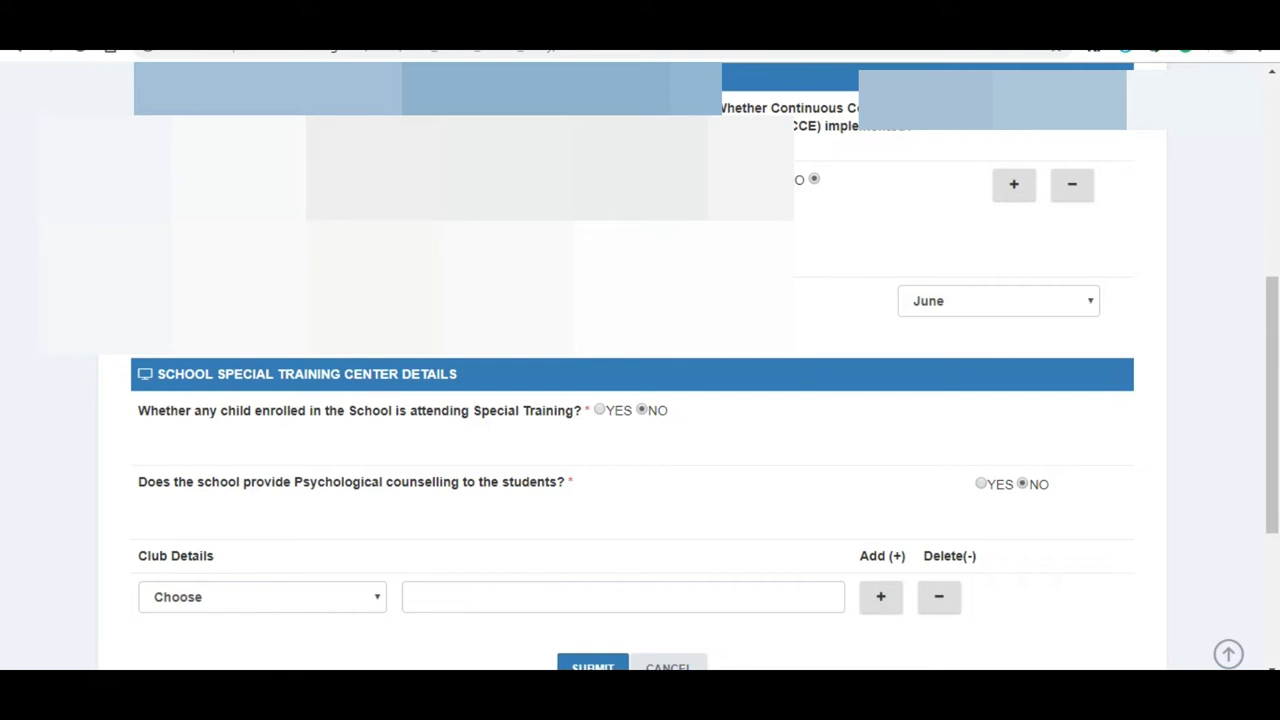
pyautogui.click(790, 180)
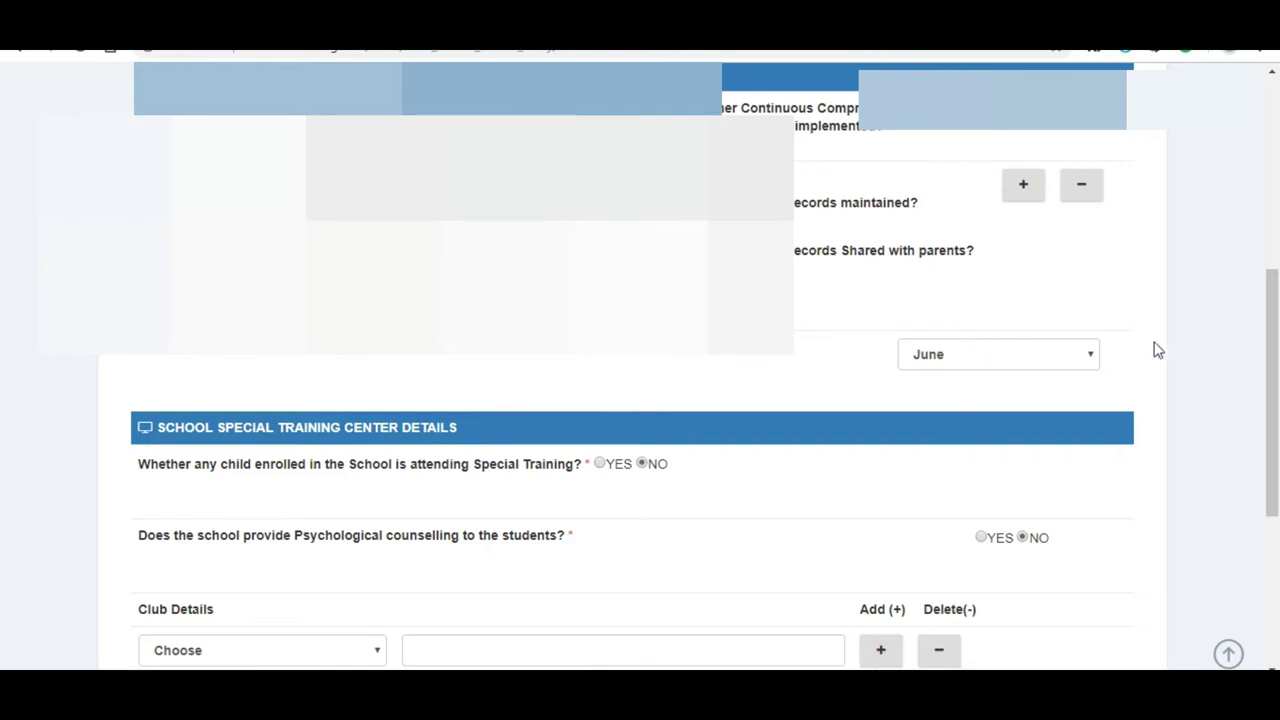
# Step: Set the club type under Club Details to Not Applicable
pyautogui.click(1272, 352)
pyautogui.moveTo(1274, 362); pyautogui.dragTo(1276, 436)
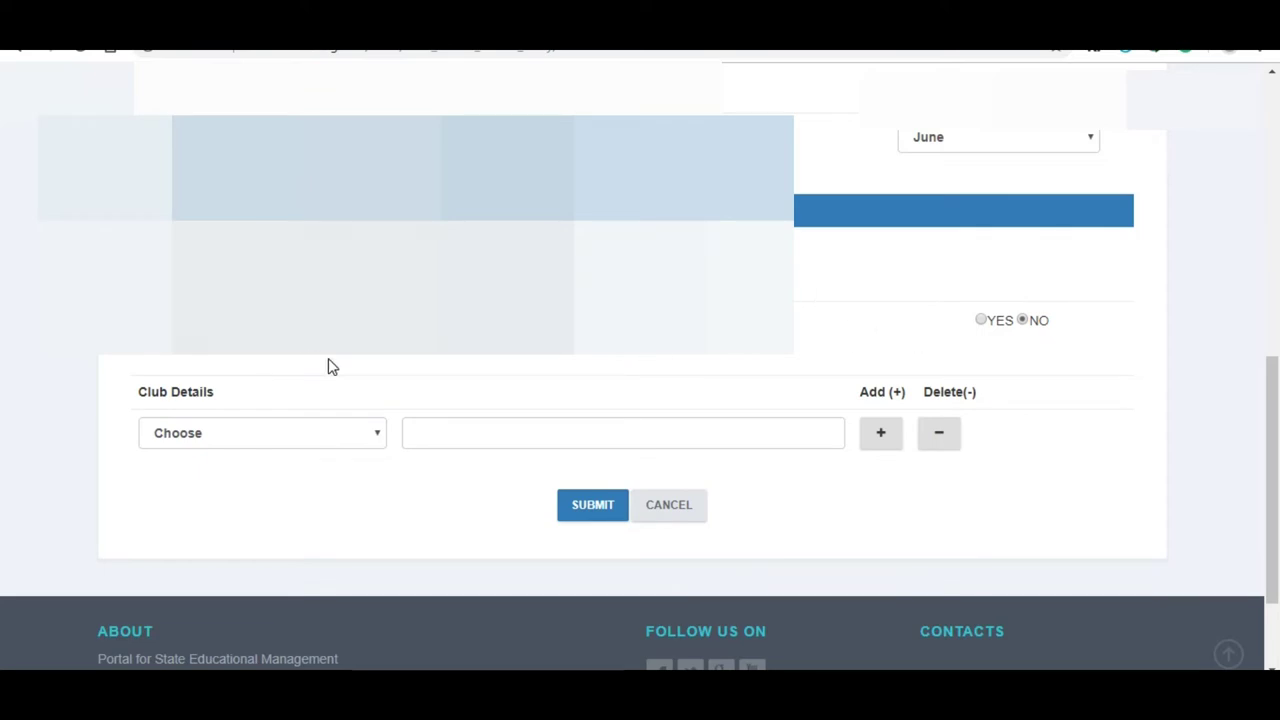
pyautogui.click(316, 440)
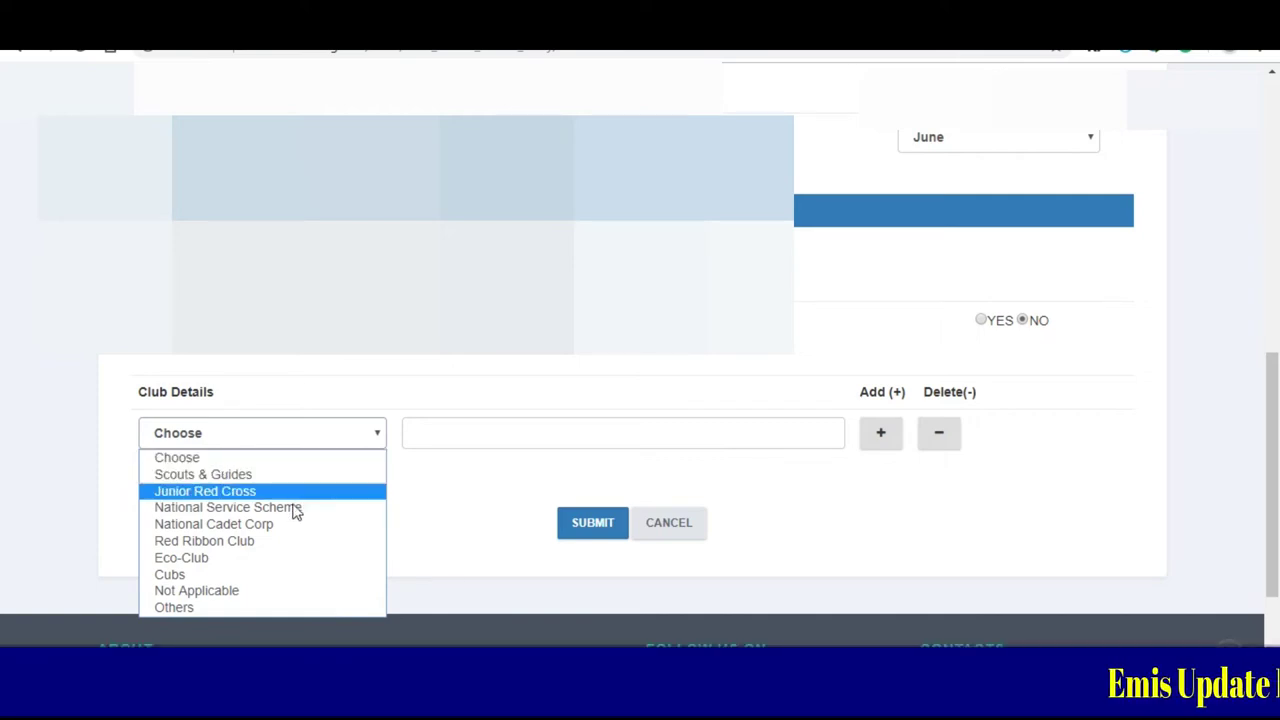
pyautogui.click(277, 590)
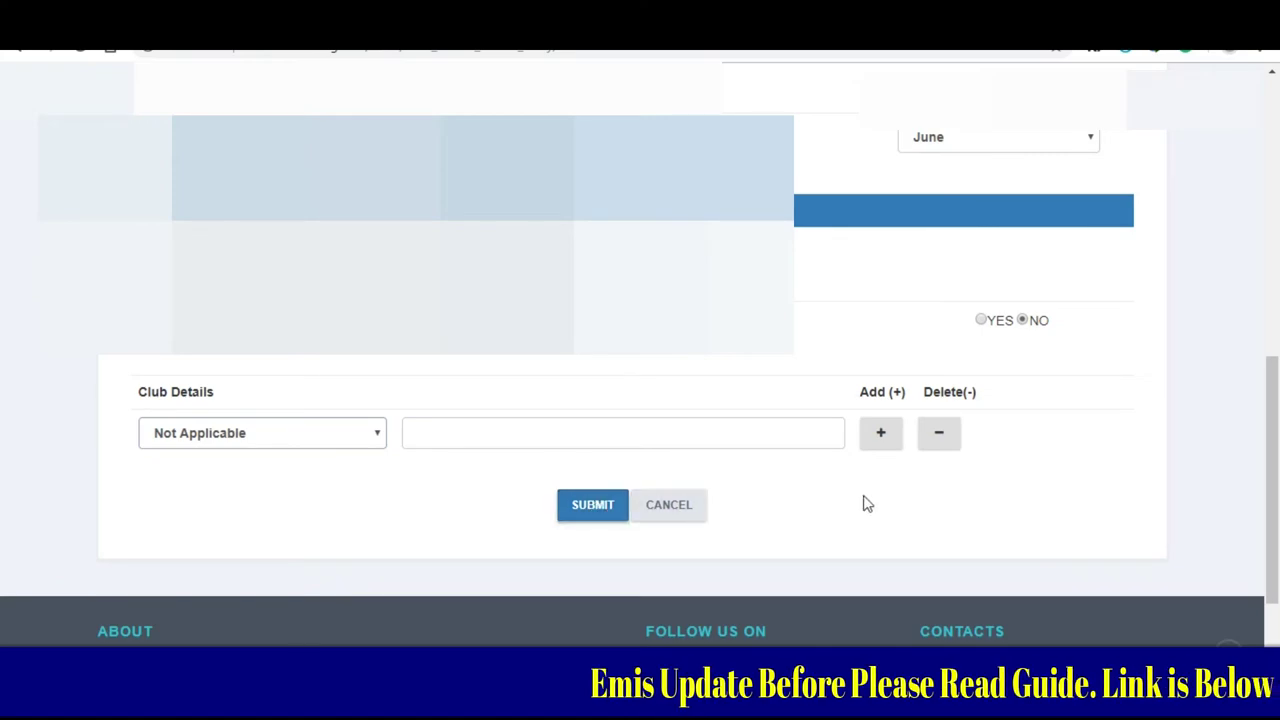
# Step: Go to the Committee section and answer the first School Textbooks Details question for Primary
pyautogui.moveTo(1274, 447); pyautogui.dragTo(1274, 226)
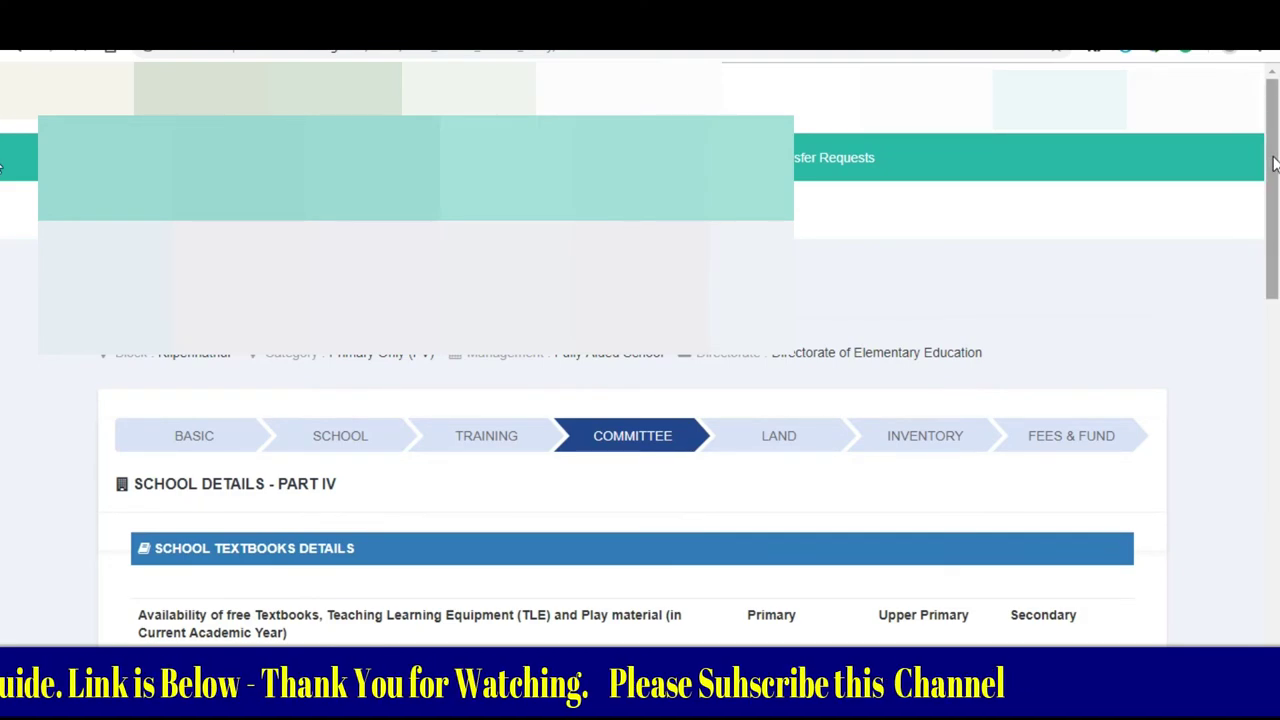
pyautogui.moveTo(1273, 163); pyautogui.dragTo(1277, 314)
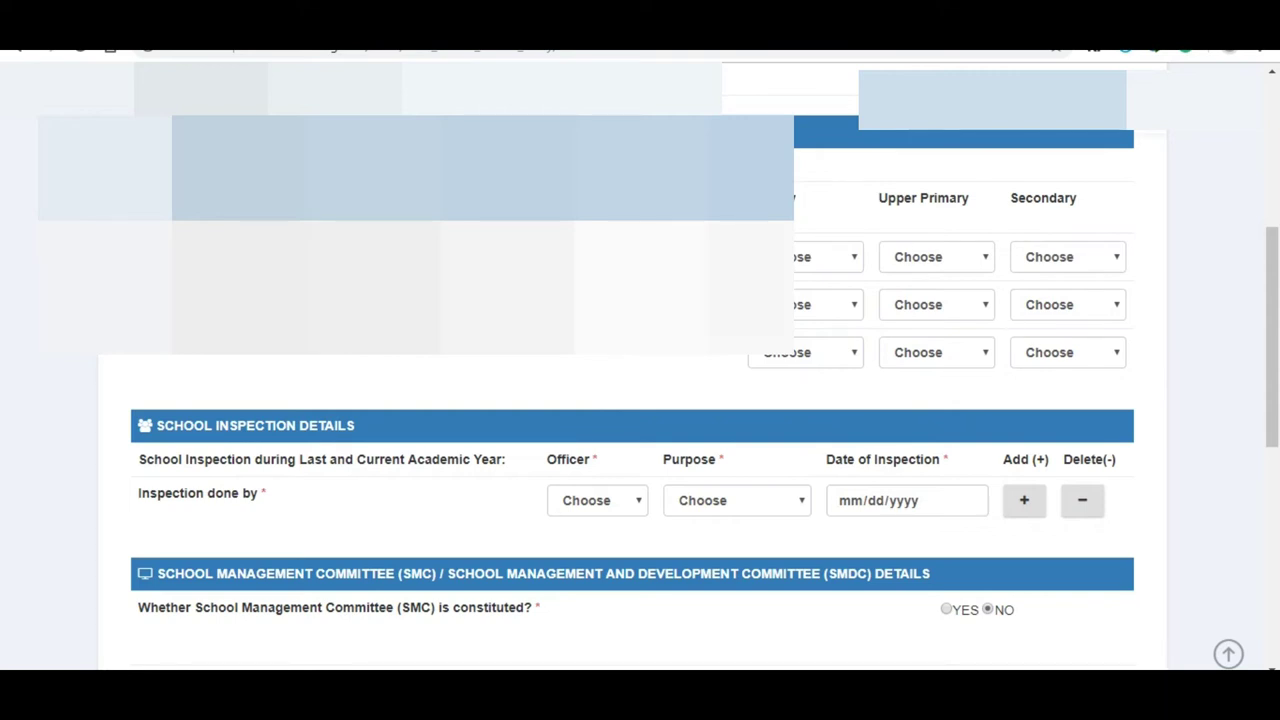
pyautogui.click(826, 257)
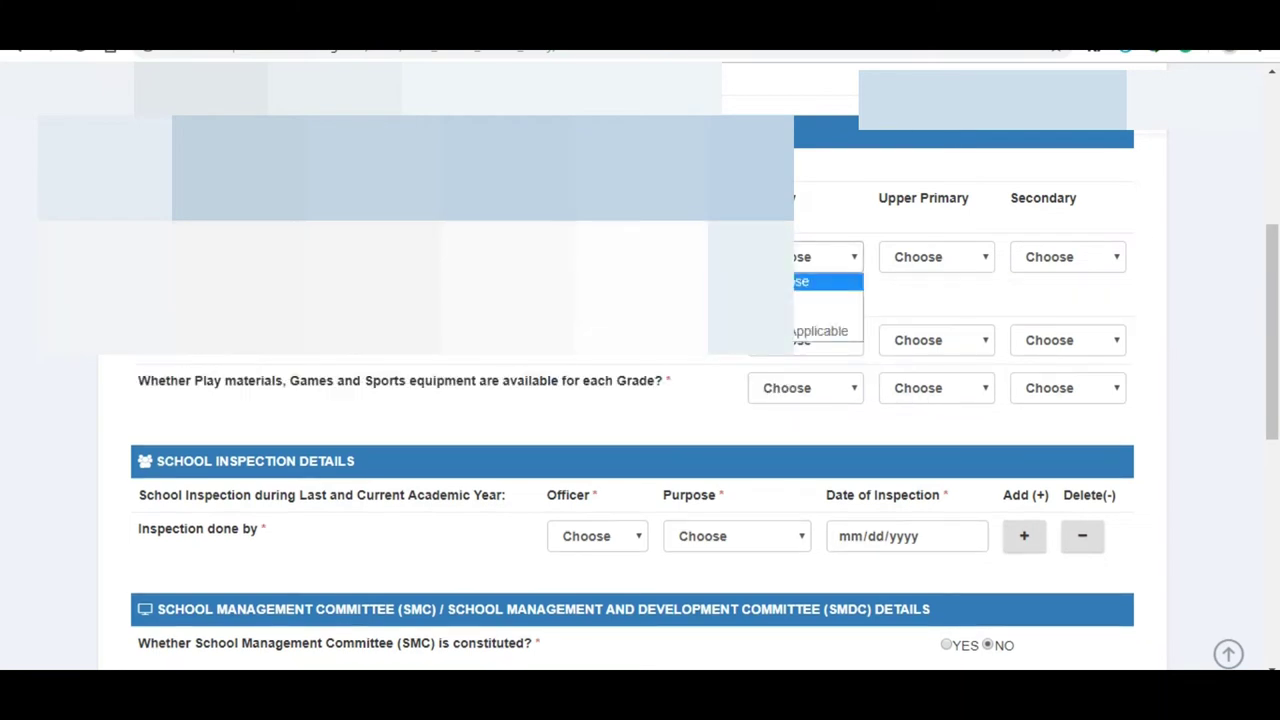
pyautogui.click(826, 306)
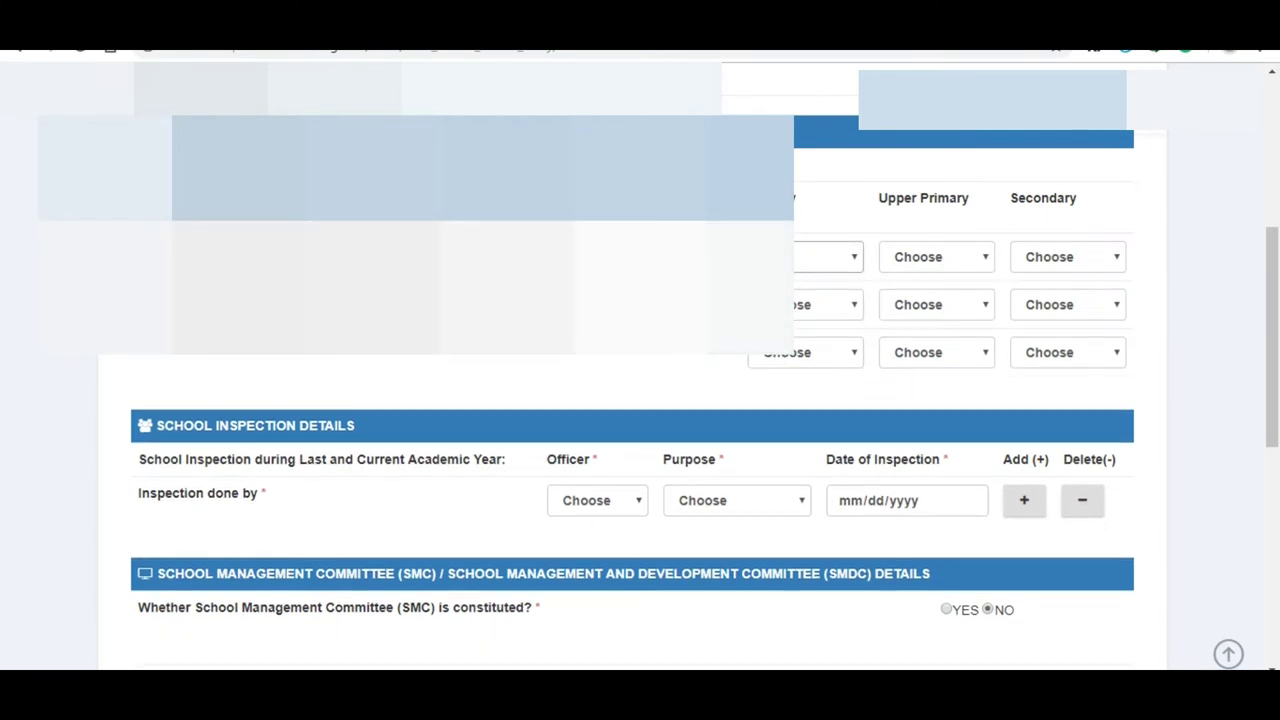
# Step: Mark the first School Textbooks Details question as Not Applicable for both Upper Primary and Secondary
pyautogui.click(920, 257)
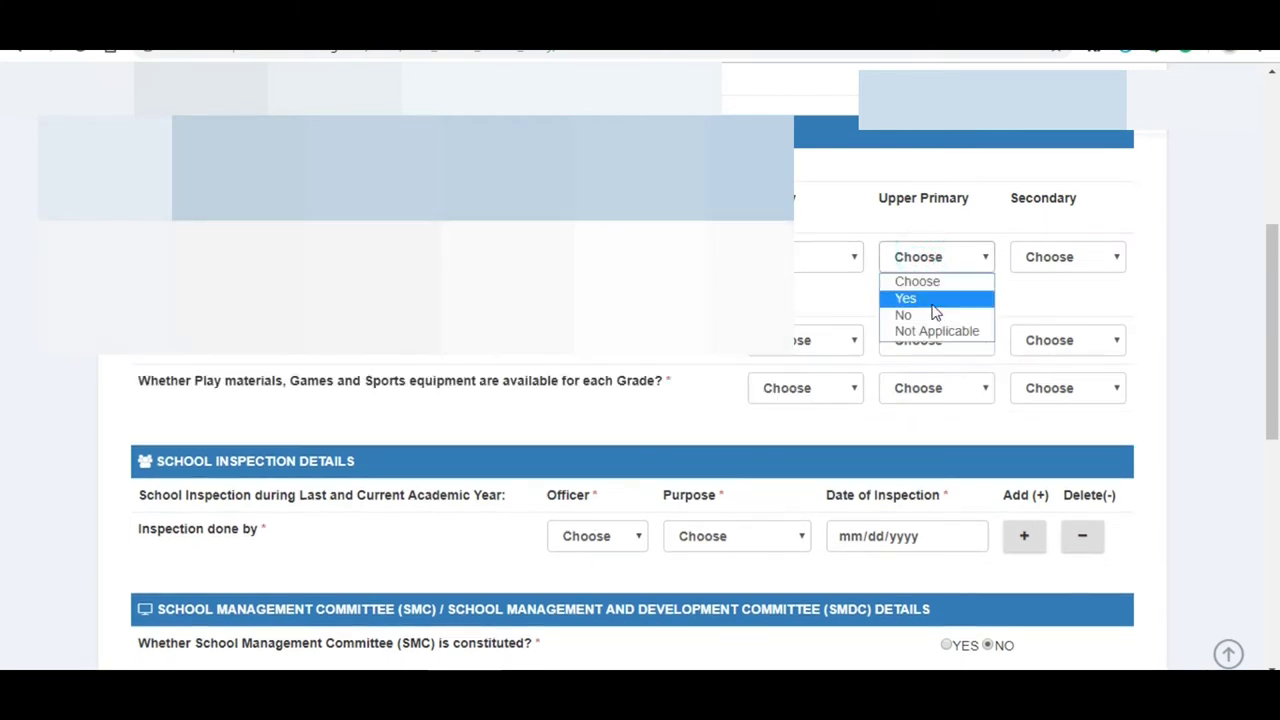
pyautogui.click(935, 332)
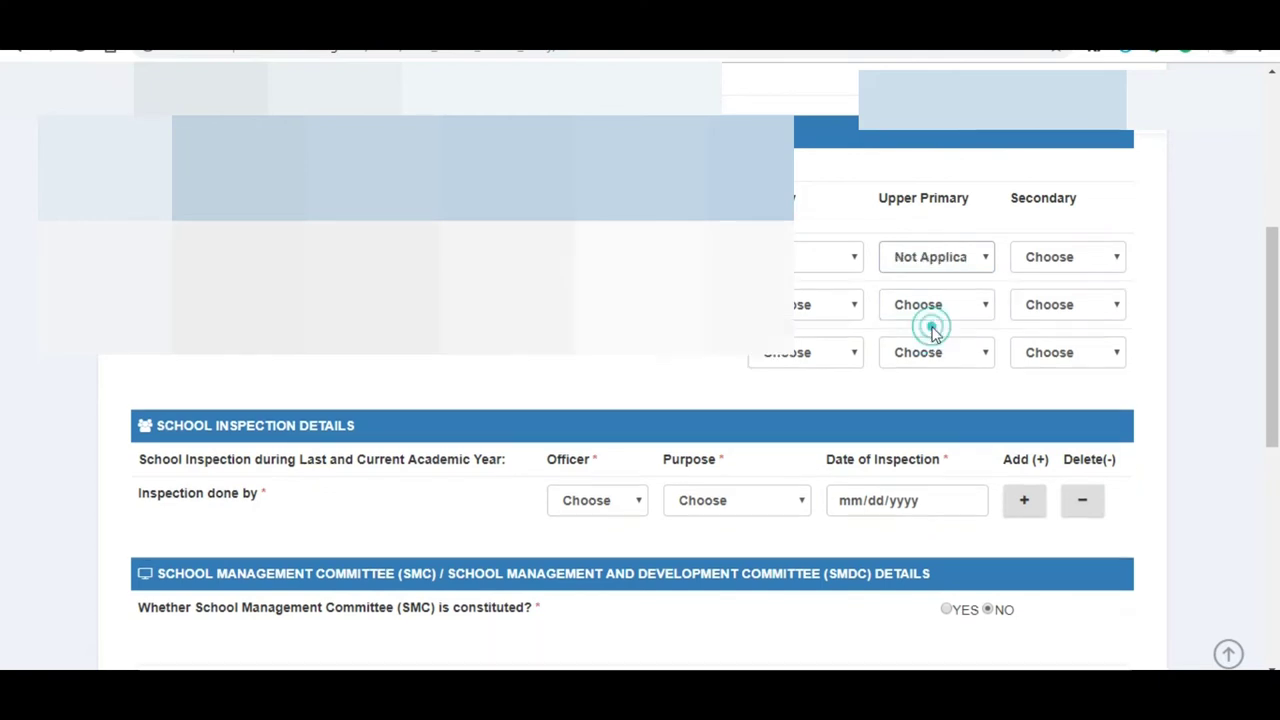
pyautogui.click(1079, 268)
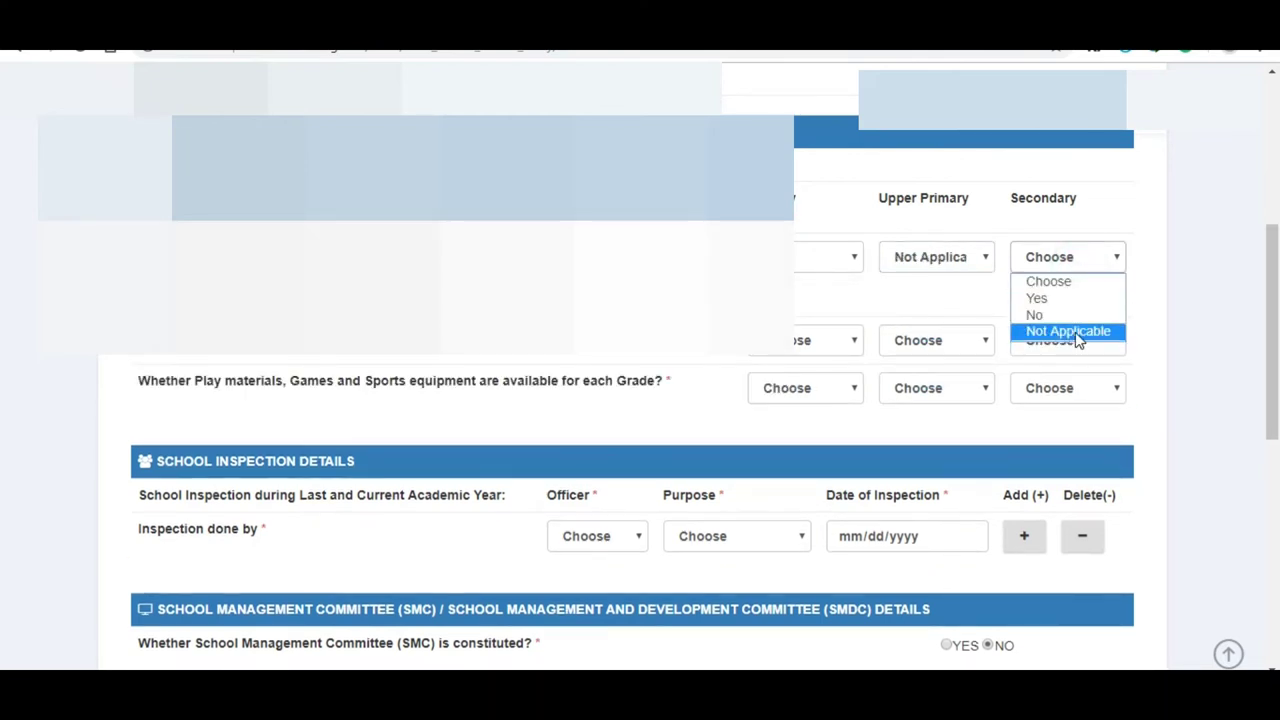
pyautogui.click(1077, 335)
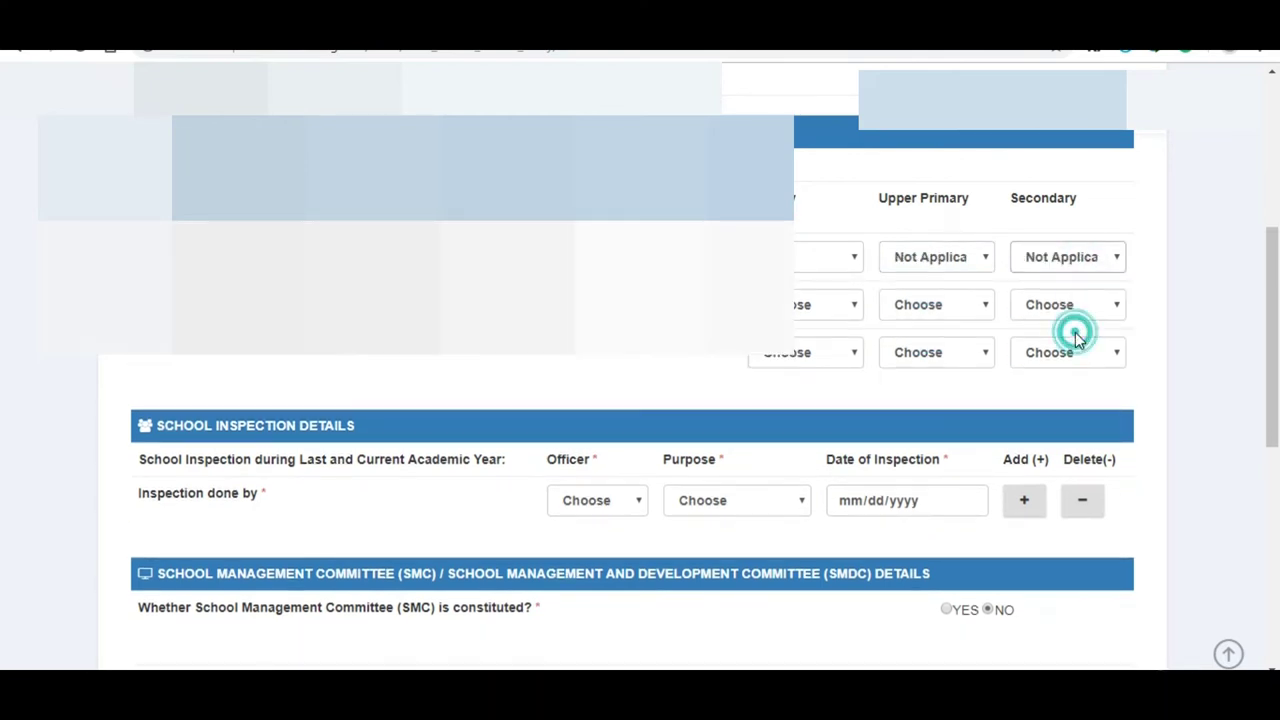
# Step: Answer whether TLE is available for each Grade with Yes for Primary and Not Applicable for Upper Primary and Secondary
pyautogui.click(820, 306)
pyautogui.click(798, 347)
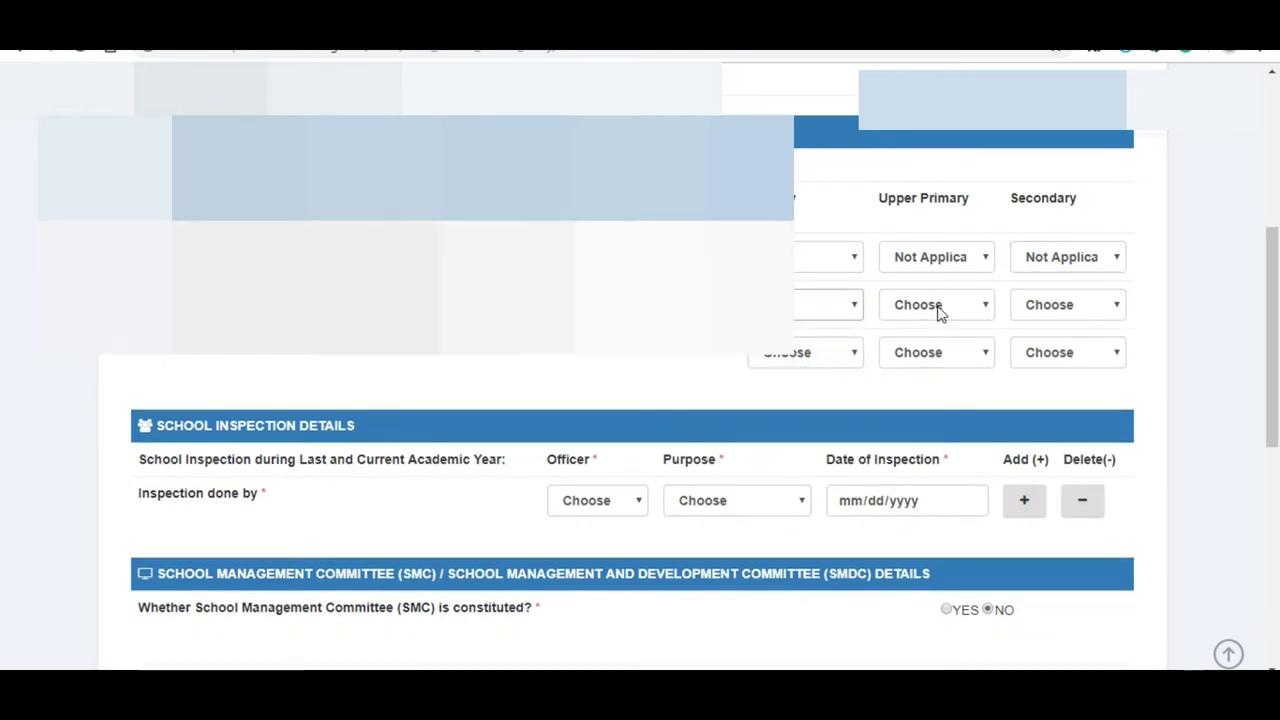
pyautogui.click(937, 306)
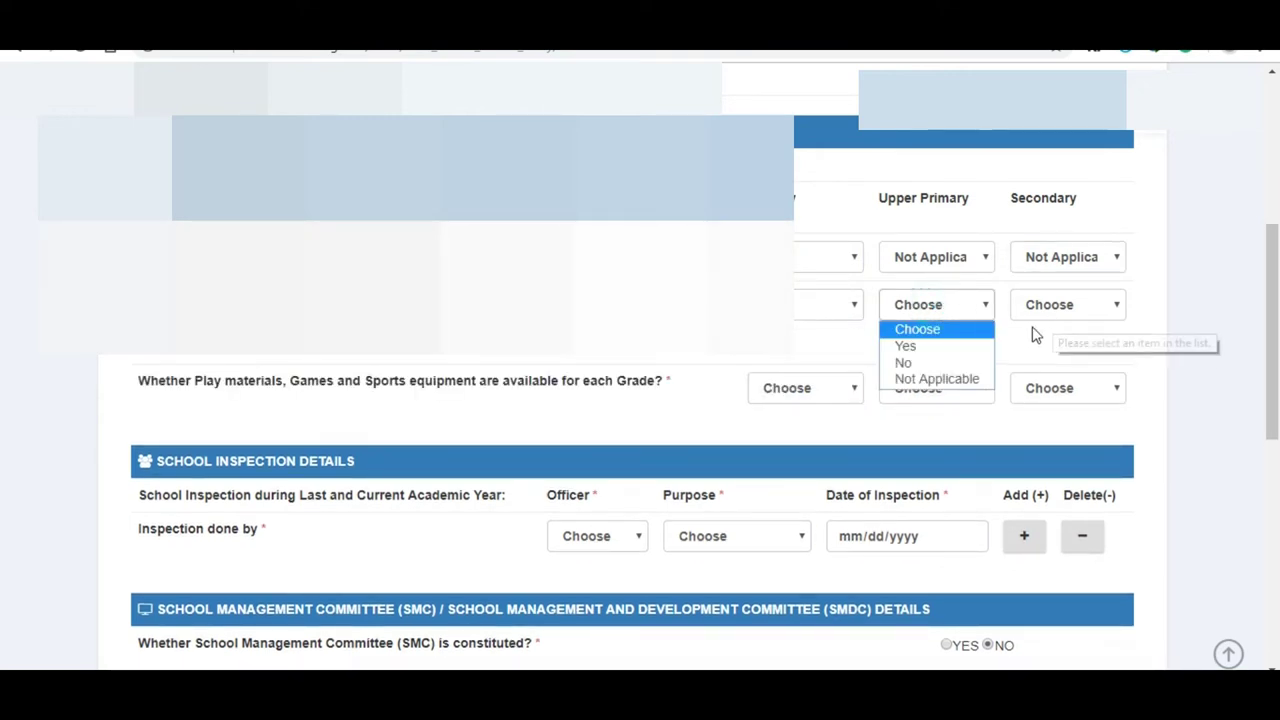
pyautogui.click(971, 380)
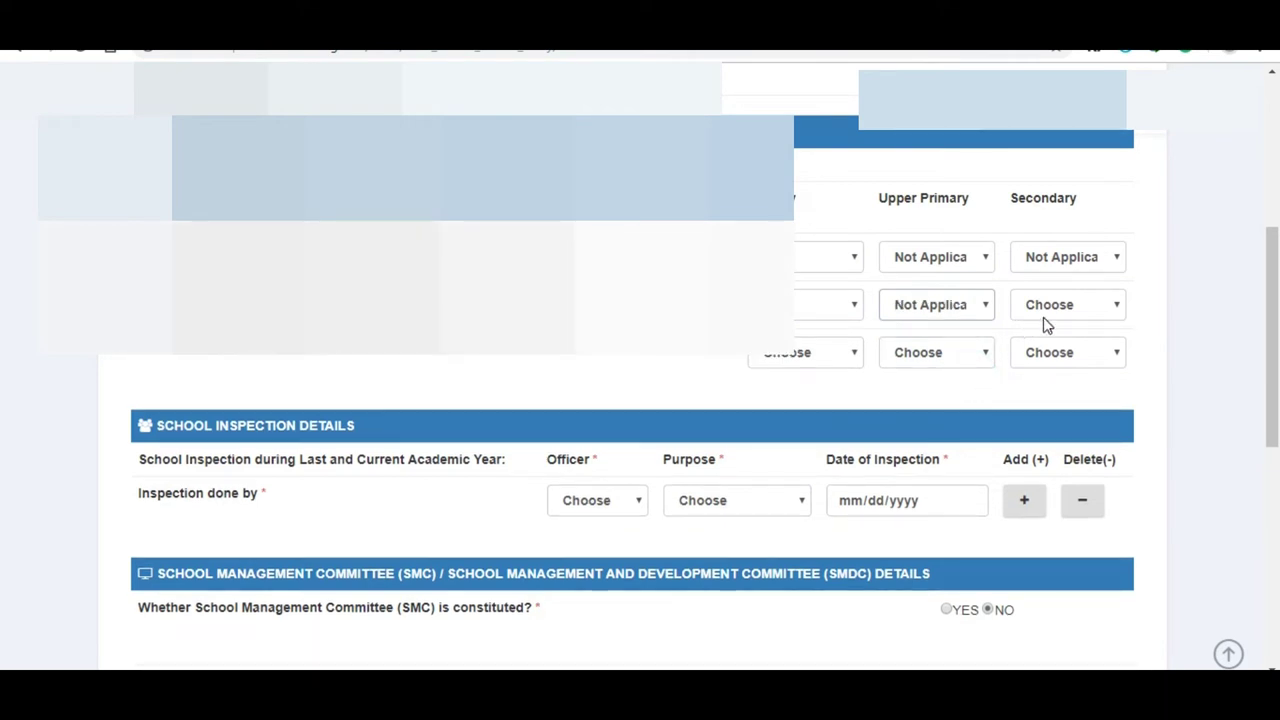
pyautogui.click(1070, 305)
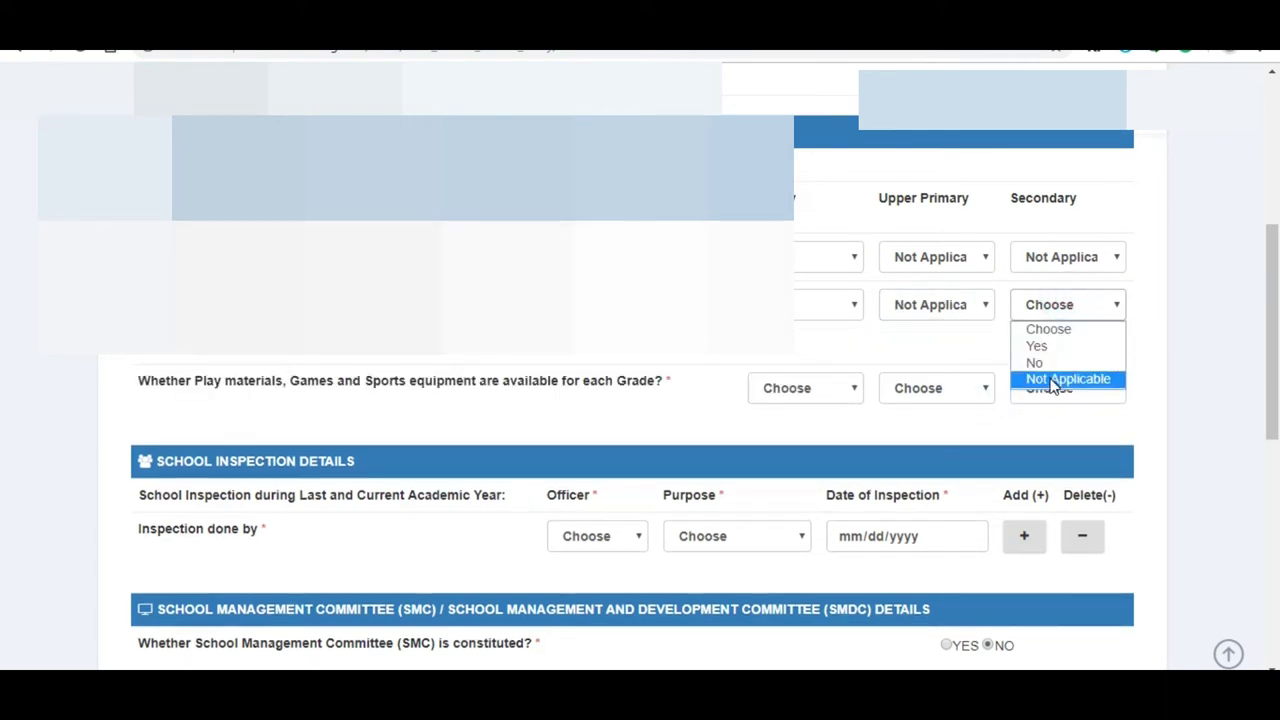
pyautogui.click(1048, 379)
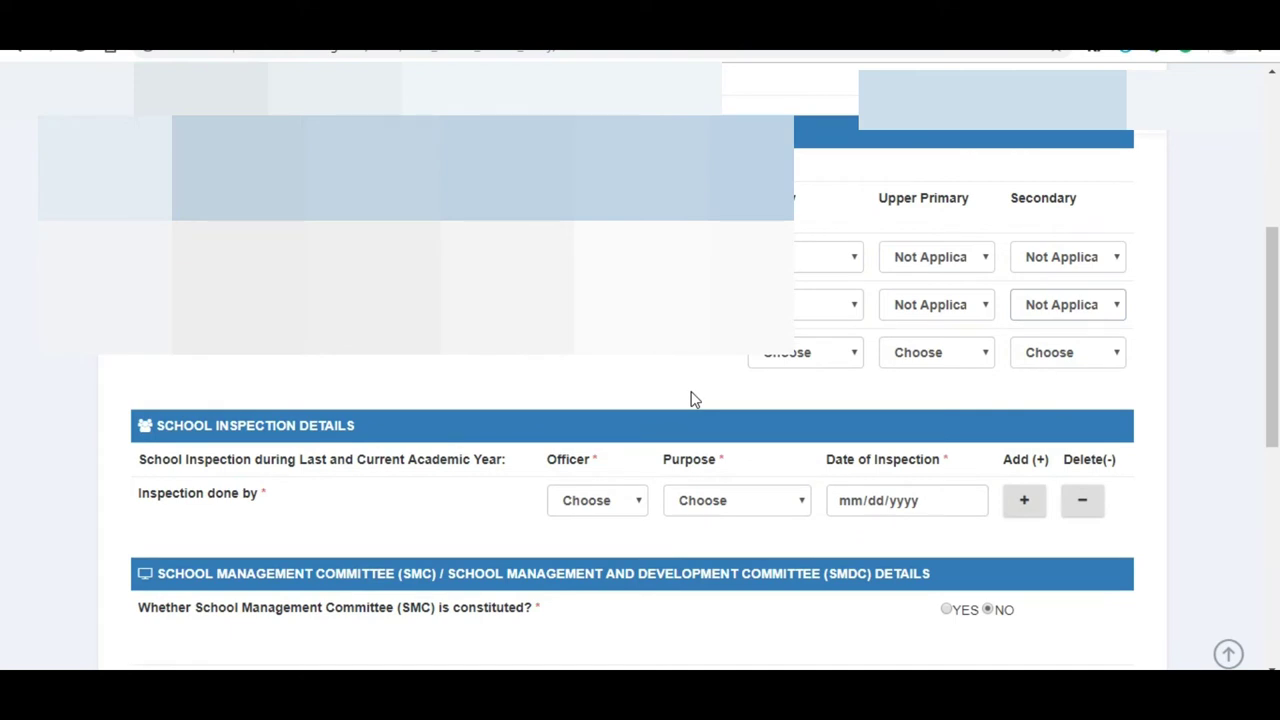
# Step: Answer the play materials, games and sports equipment question with Yes for Primary and Not Applicable for Upper Primary and Secondary
pyautogui.click(798, 360)
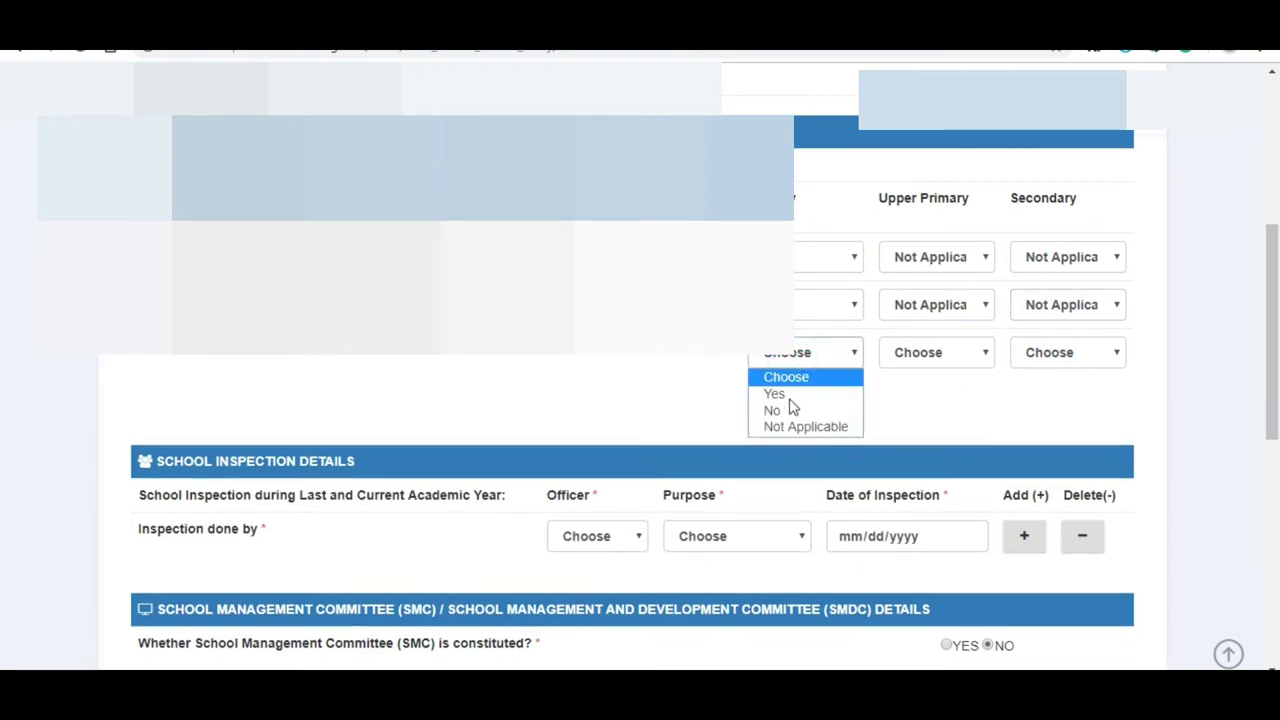
pyautogui.click(790, 411)
pyautogui.click(806, 354)
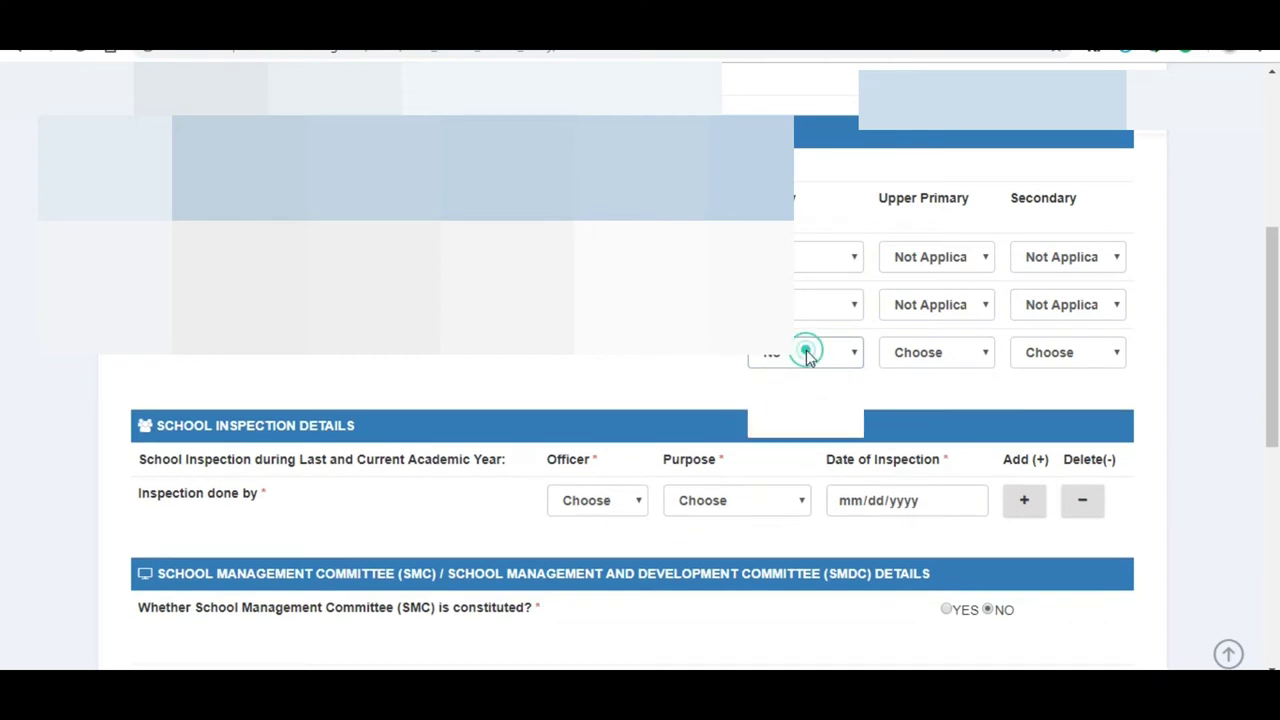
pyautogui.click(806, 394)
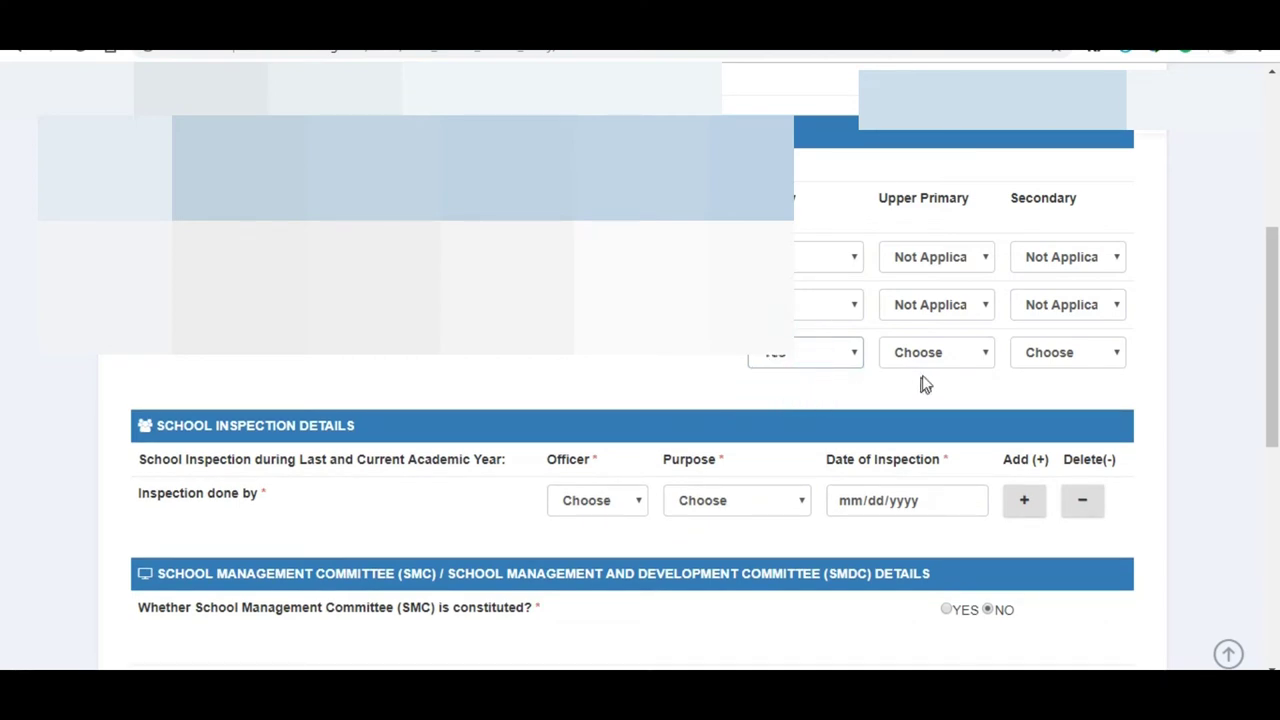
pyautogui.click(934, 356)
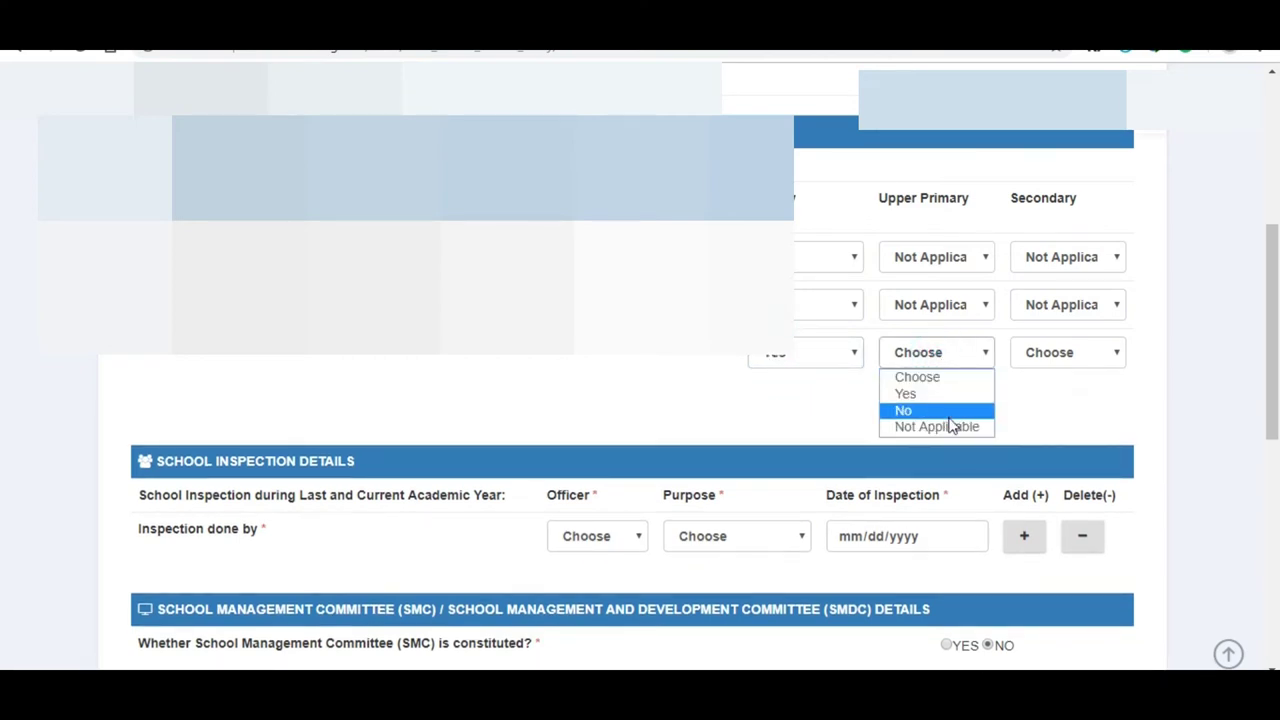
pyautogui.click(948, 427)
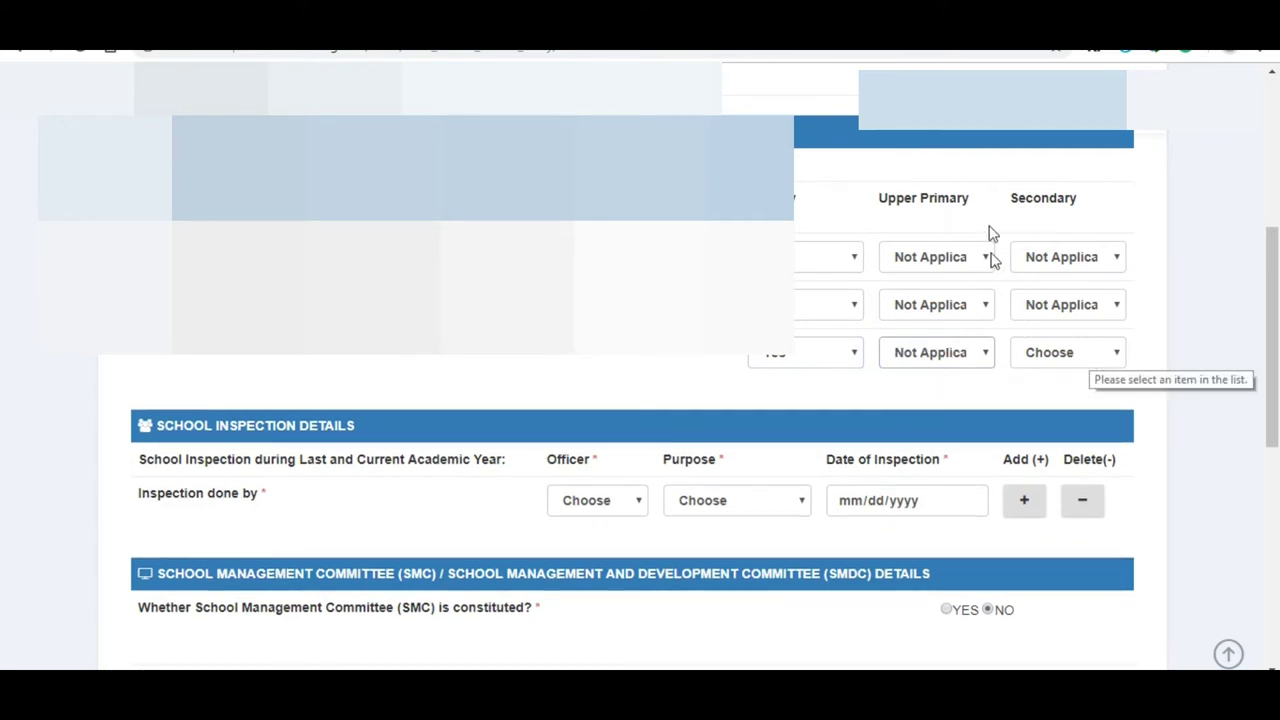
pyautogui.click(1097, 356)
pyautogui.click(1079, 428)
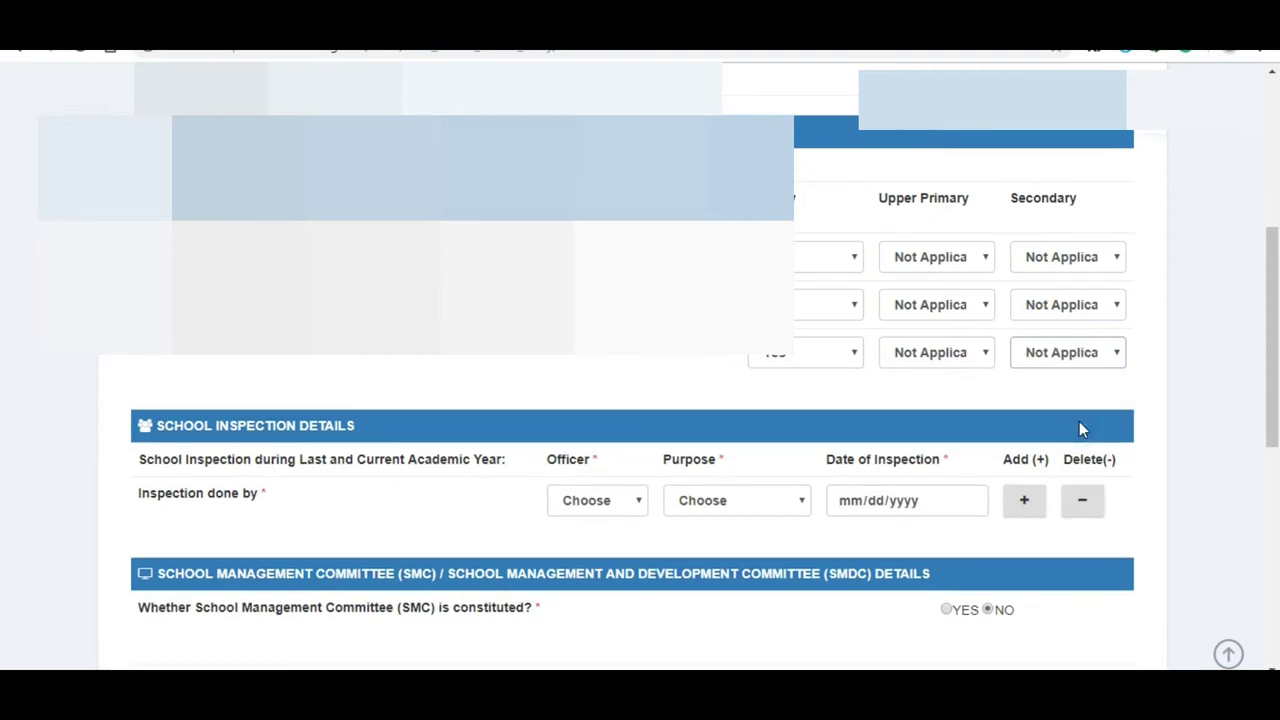
# Step: Set the first School Inspection entry's purpose to Academic and its officer to CEO
pyautogui.scroll(-2, 1277, 343)
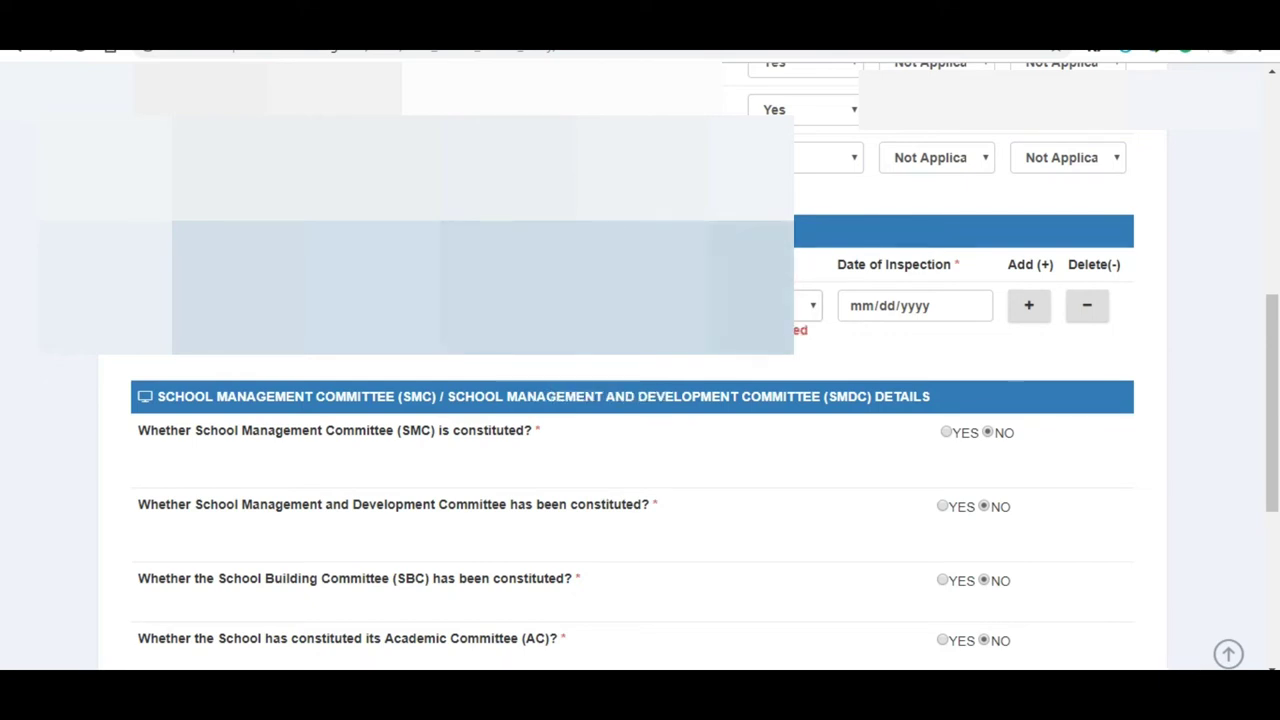
pyautogui.click(805, 305)
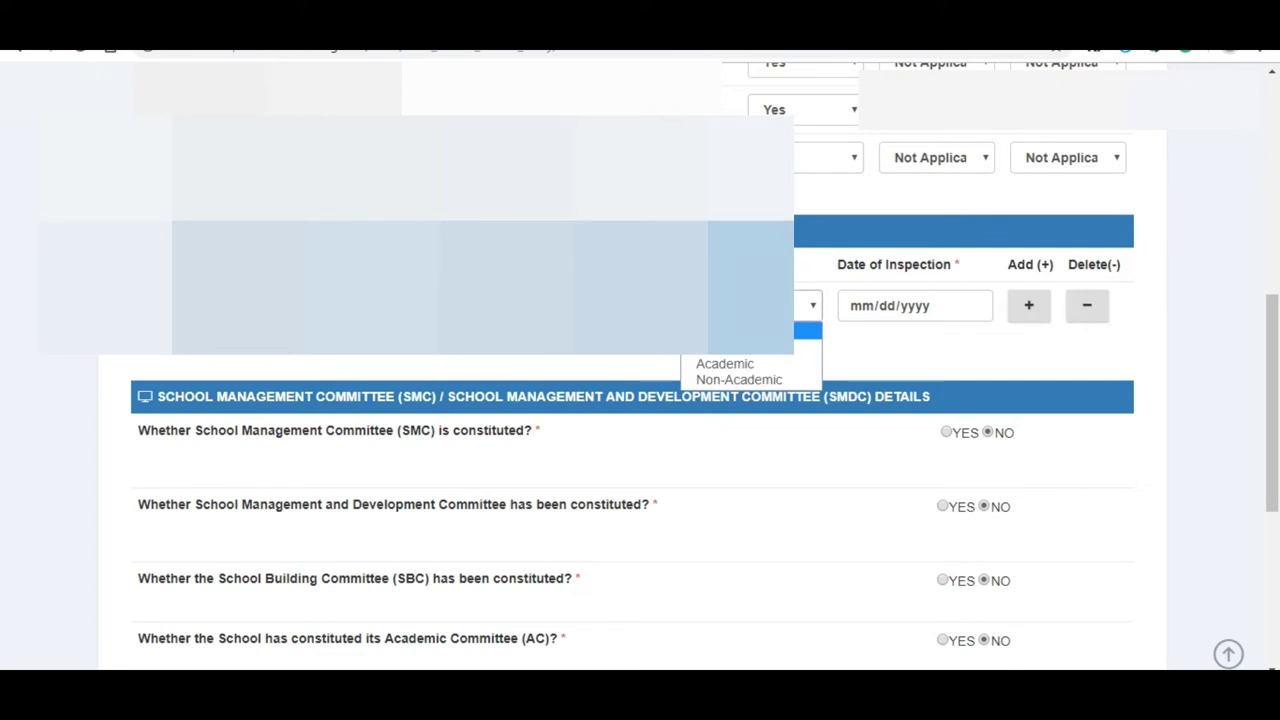
pyautogui.click(800, 366)
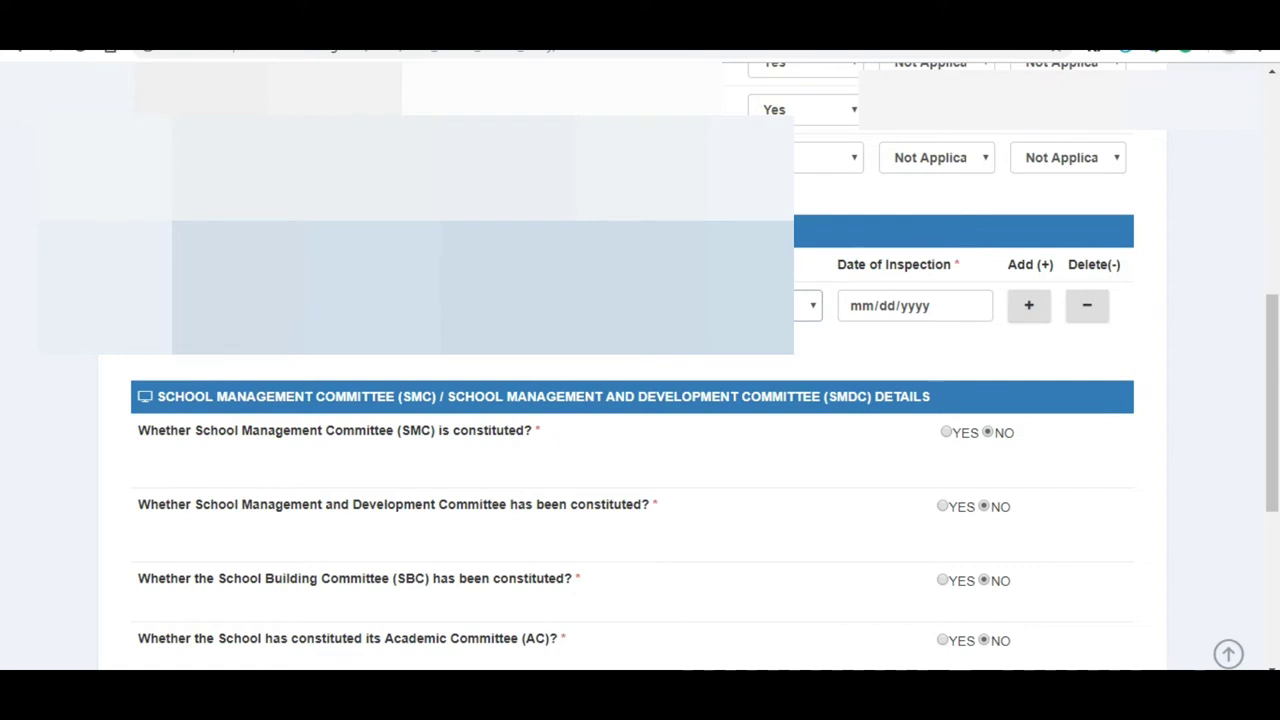
pyautogui.click(600, 305)
pyautogui.click(575, 364)
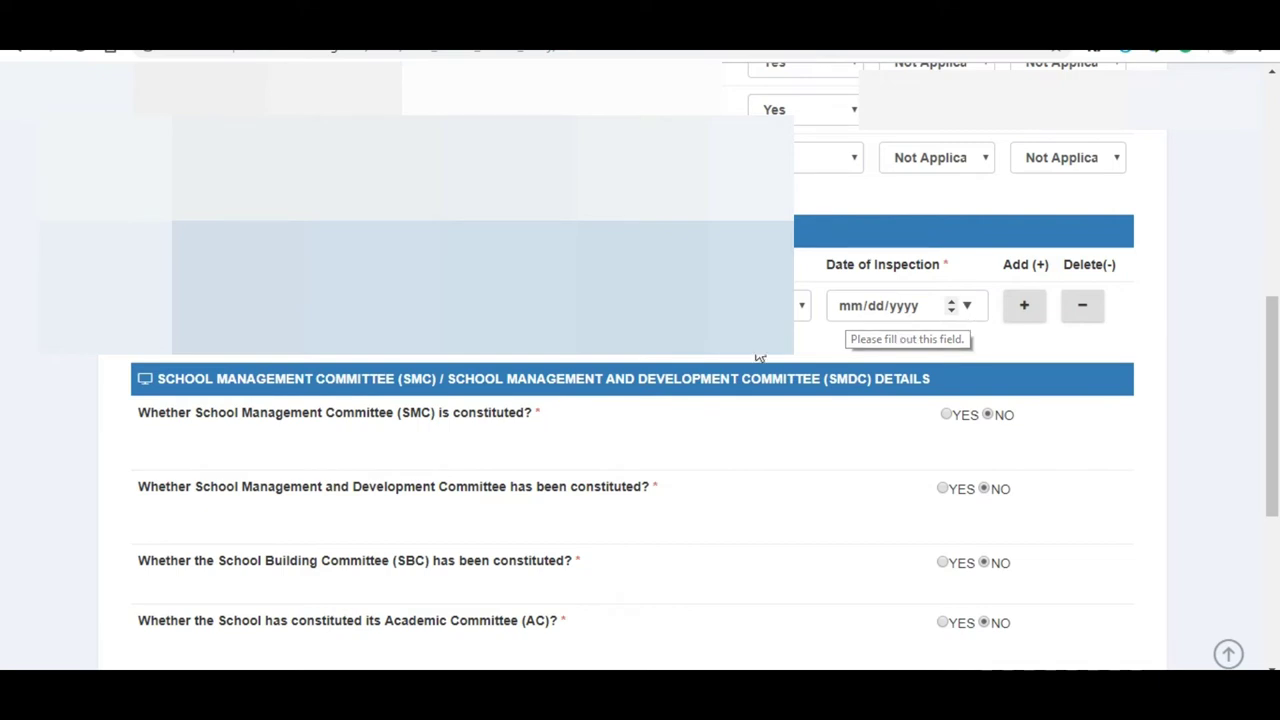
# Step: Try to add a second School Inspection row while the first row's date of inspection is empty
pyautogui.click(1024, 308)
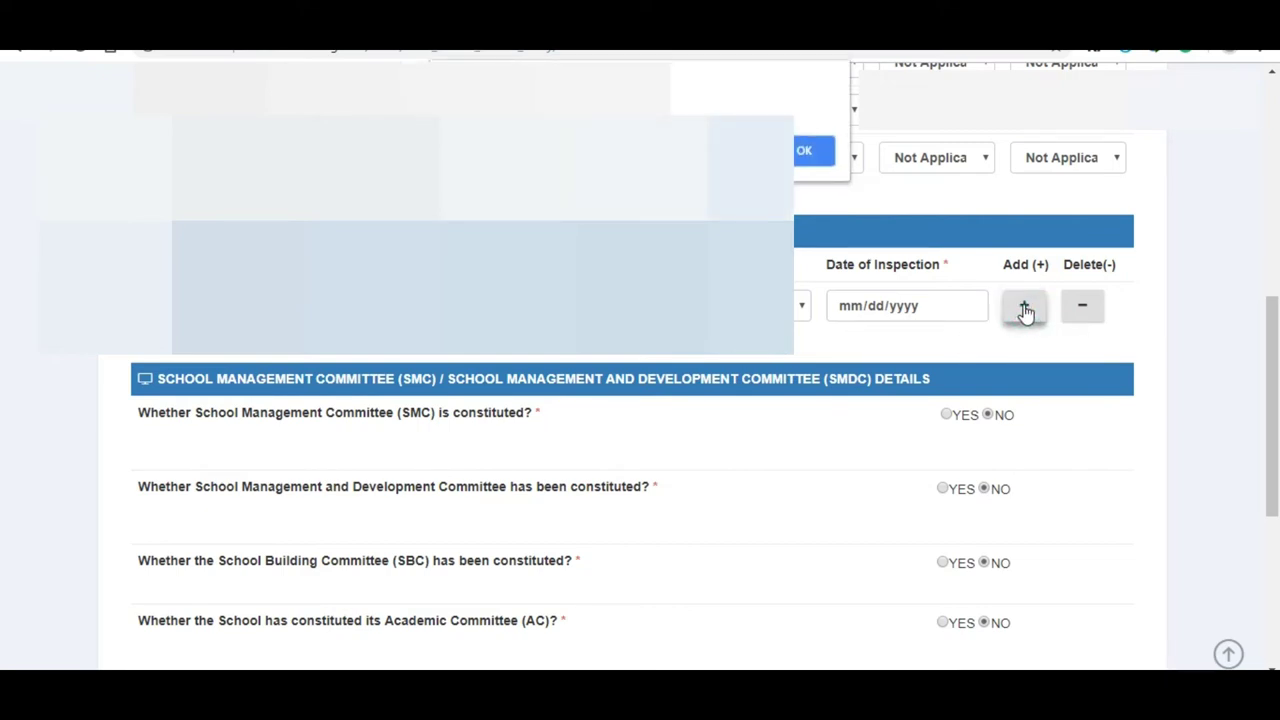
pyautogui.click(808, 147)
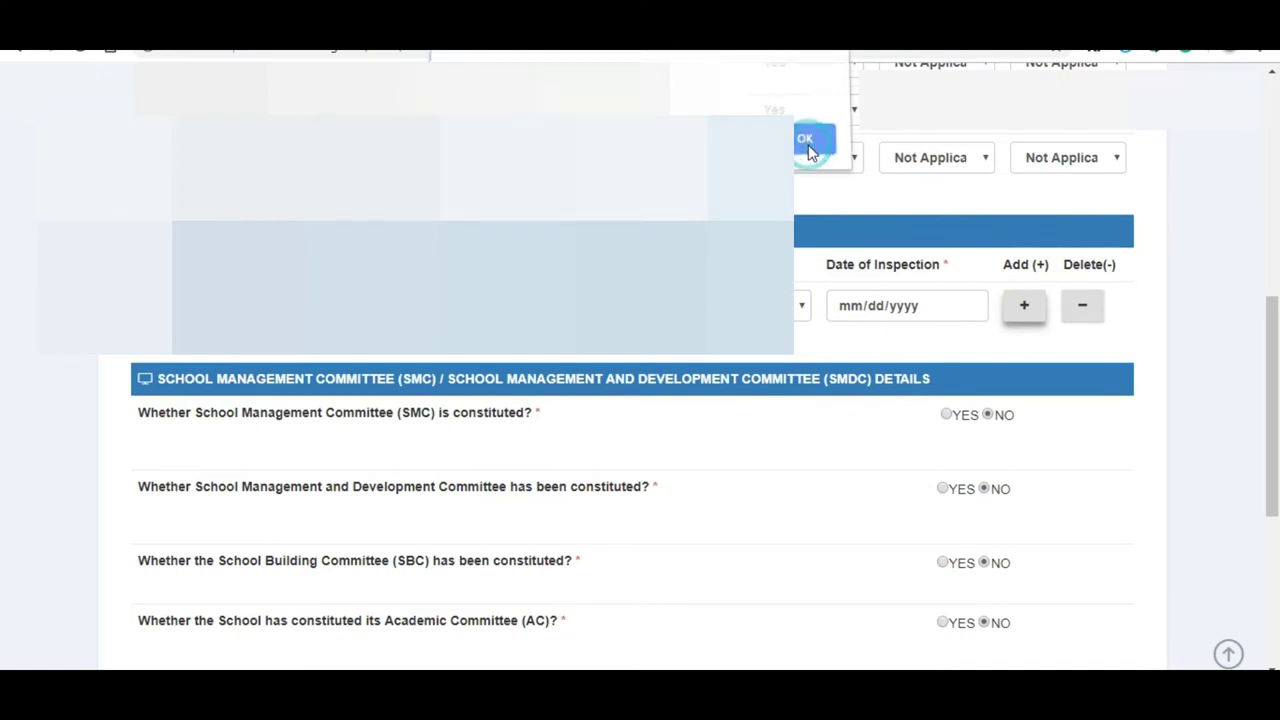
pyautogui.click(1022, 308)
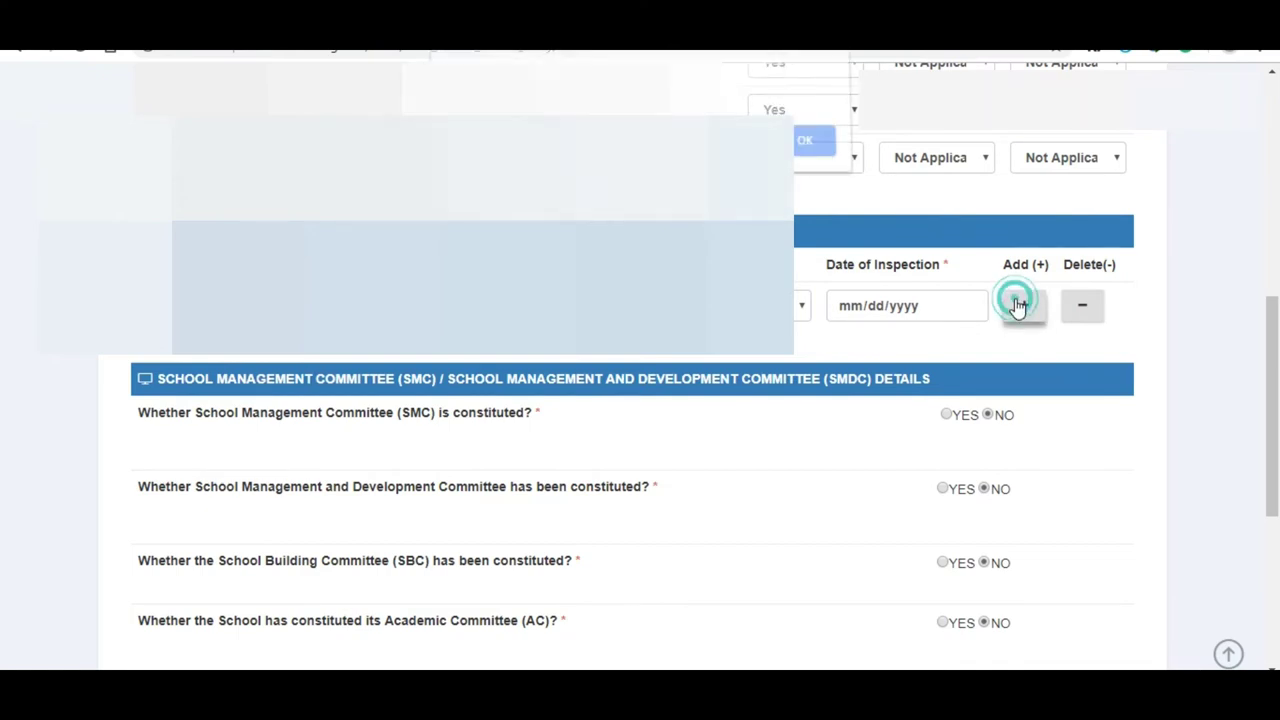
pyautogui.click(810, 152)
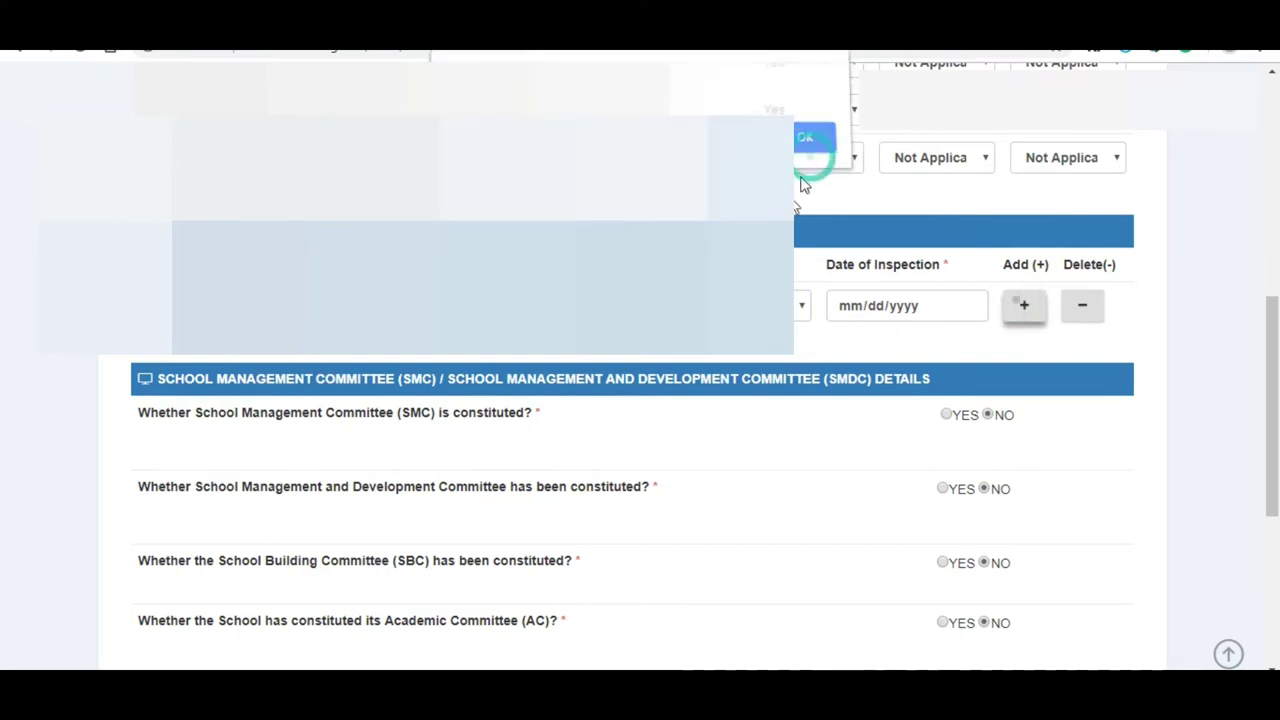
# Step: Set the first School Inspection entry's date of inspection to 12/31/2017
pyautogui.click(848, 312)
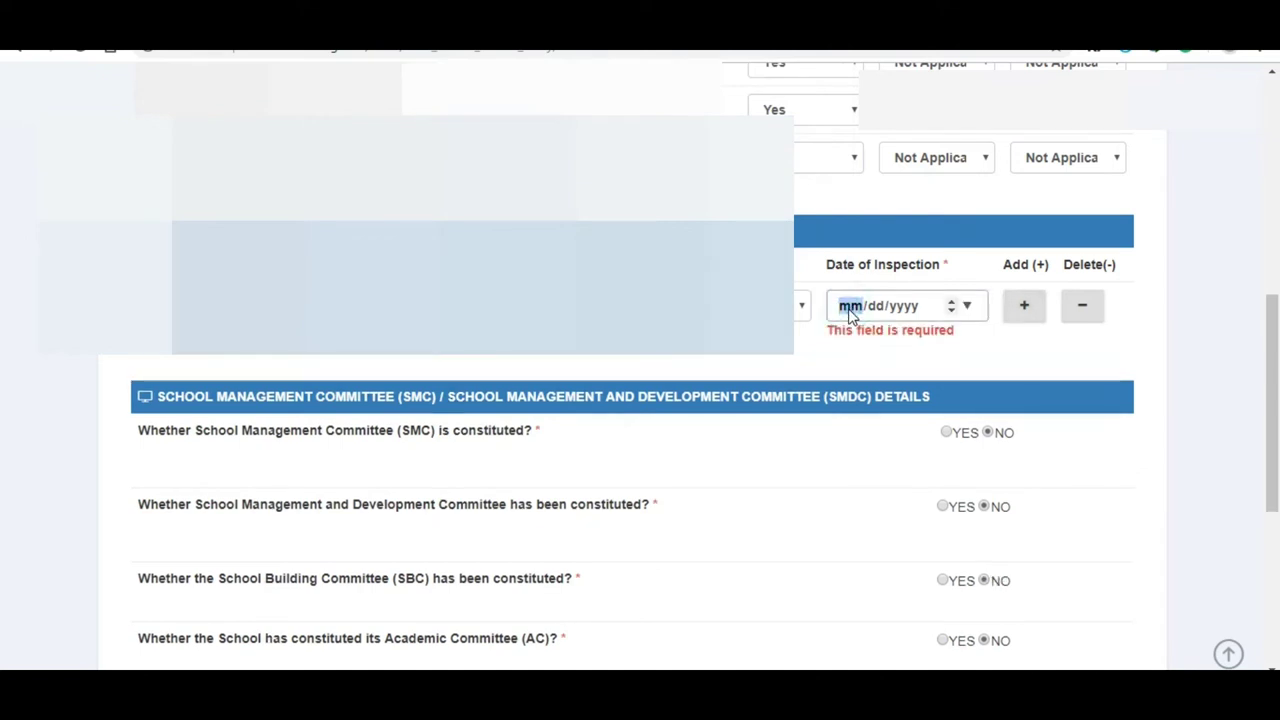
pyautogui.click(952, 311)
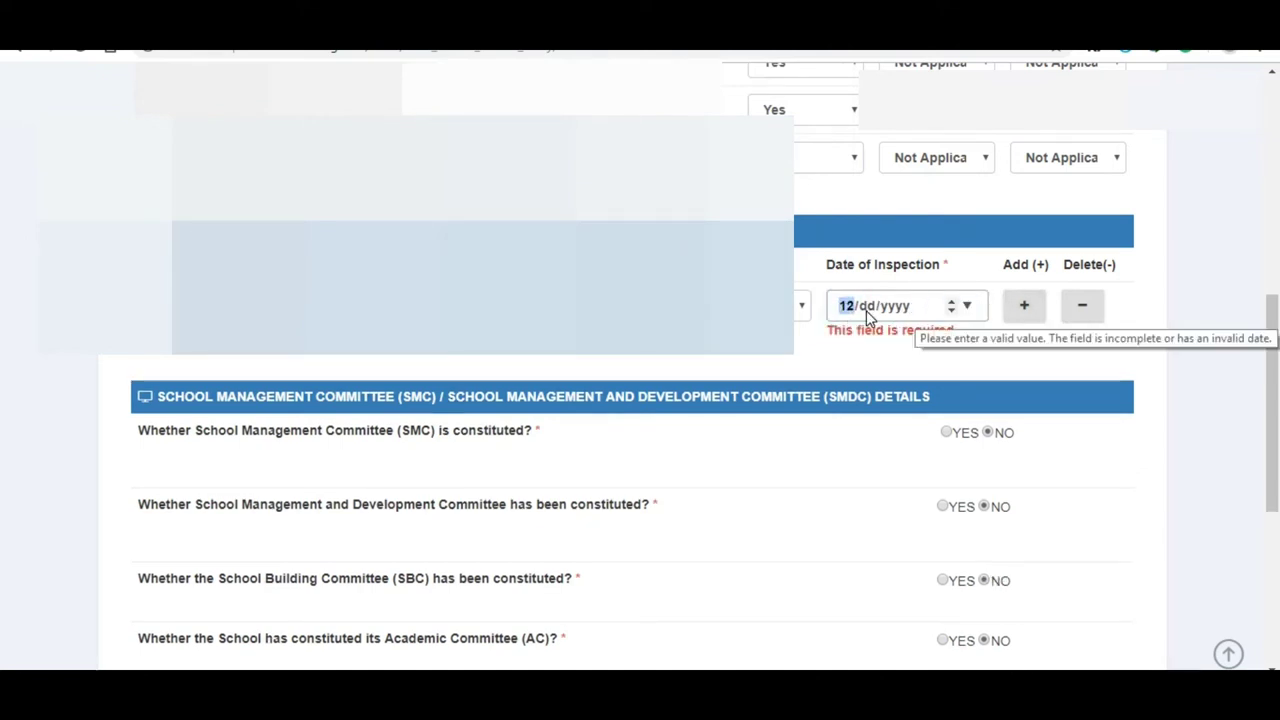
pyautogui.click(866, 310)
pyautogui.click(951, 310)
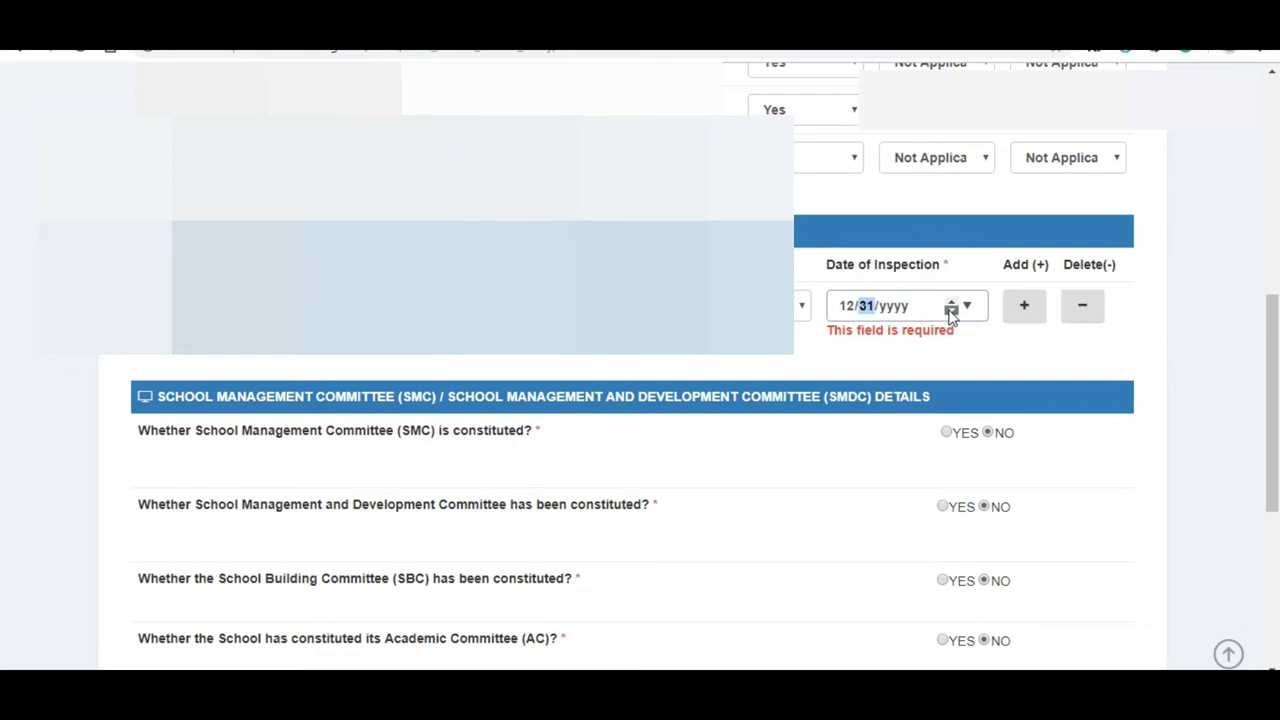
pyautogui.click(895, 310)
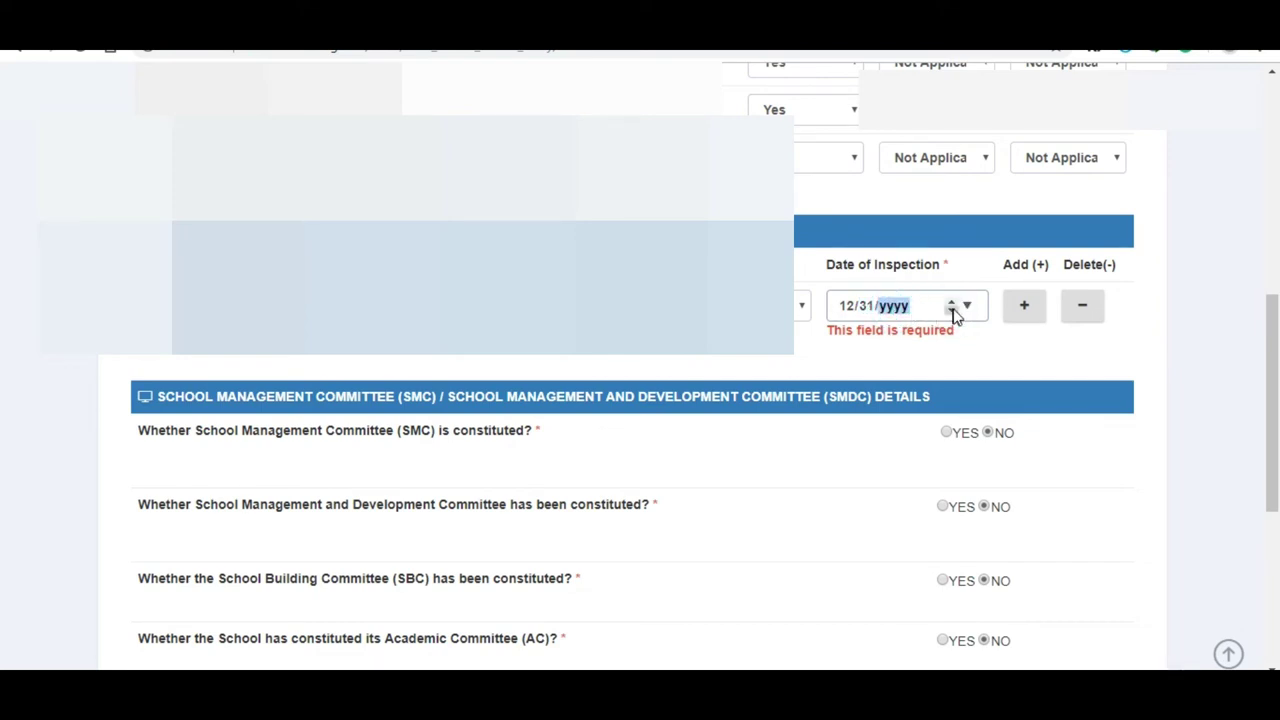
pyautogui.click(952, 311)
pyautogui.click(952, 311)
pyautogui.click(1023, 349)
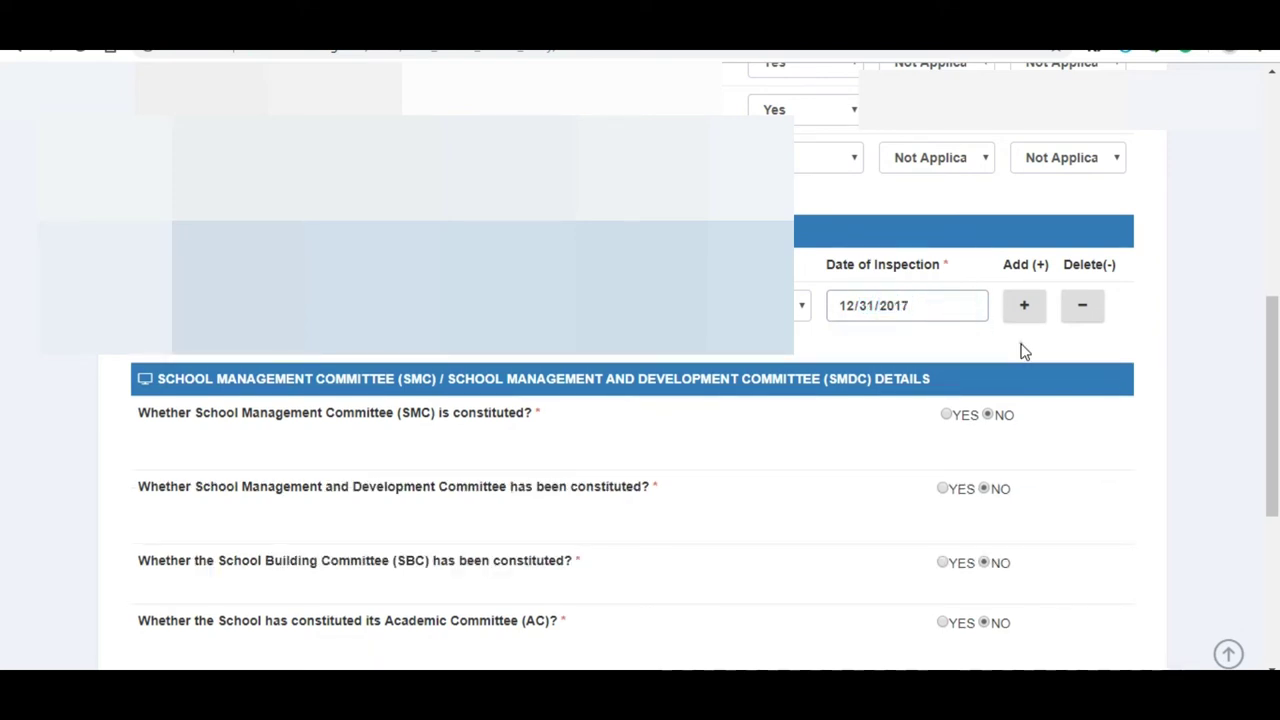
# Step: Add a second School Inspection row and choose CEO as its officer
pyautogui.click(1020, 309)
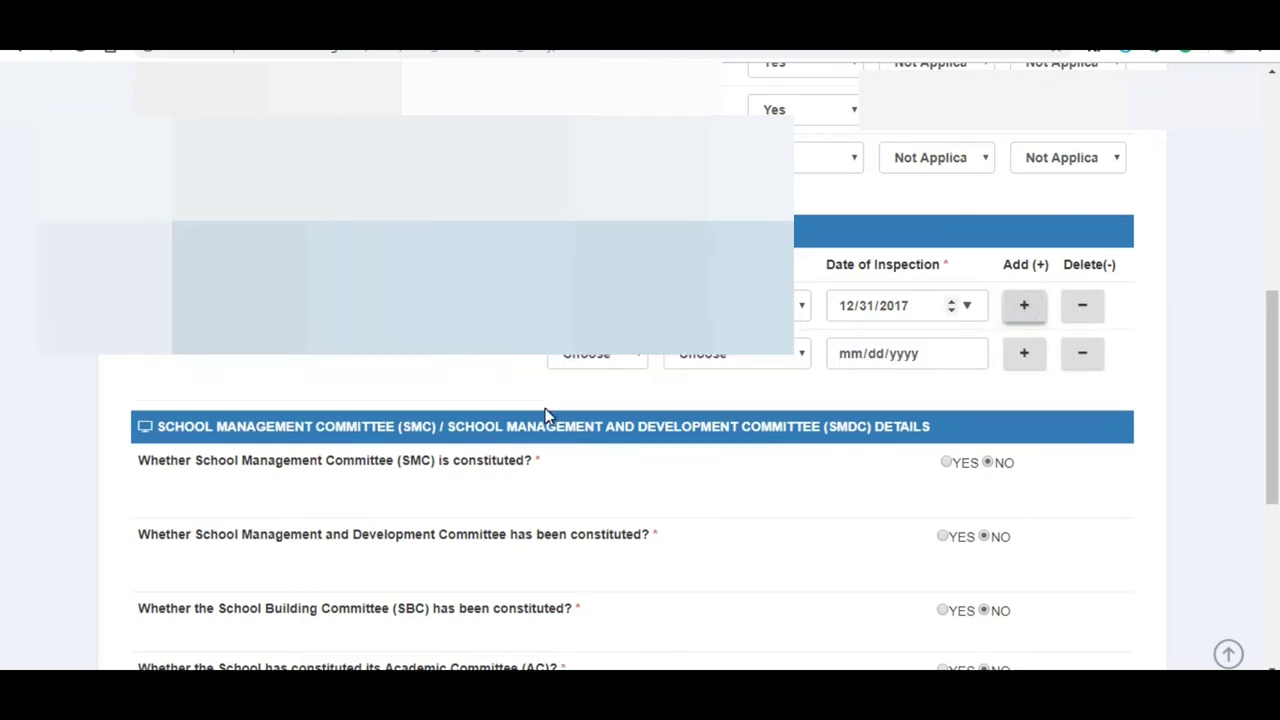
pyautogui.click(609, 358)
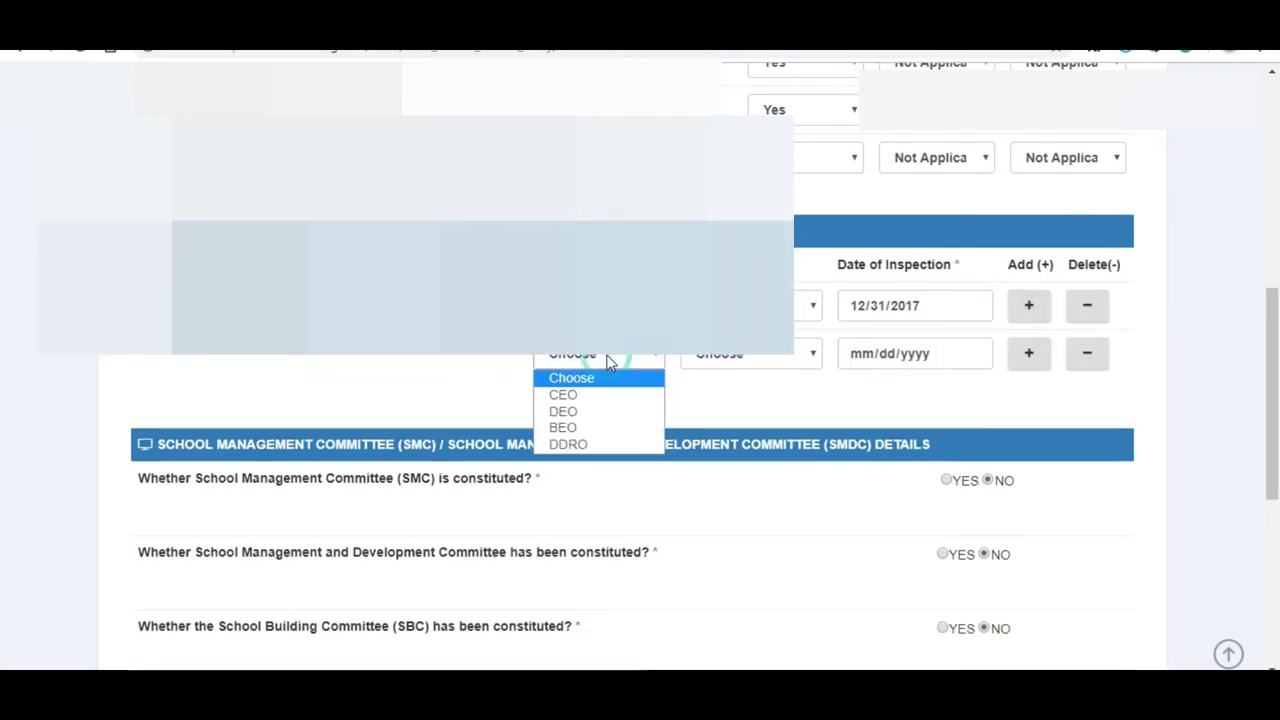
pyautogui.click(609, 396)
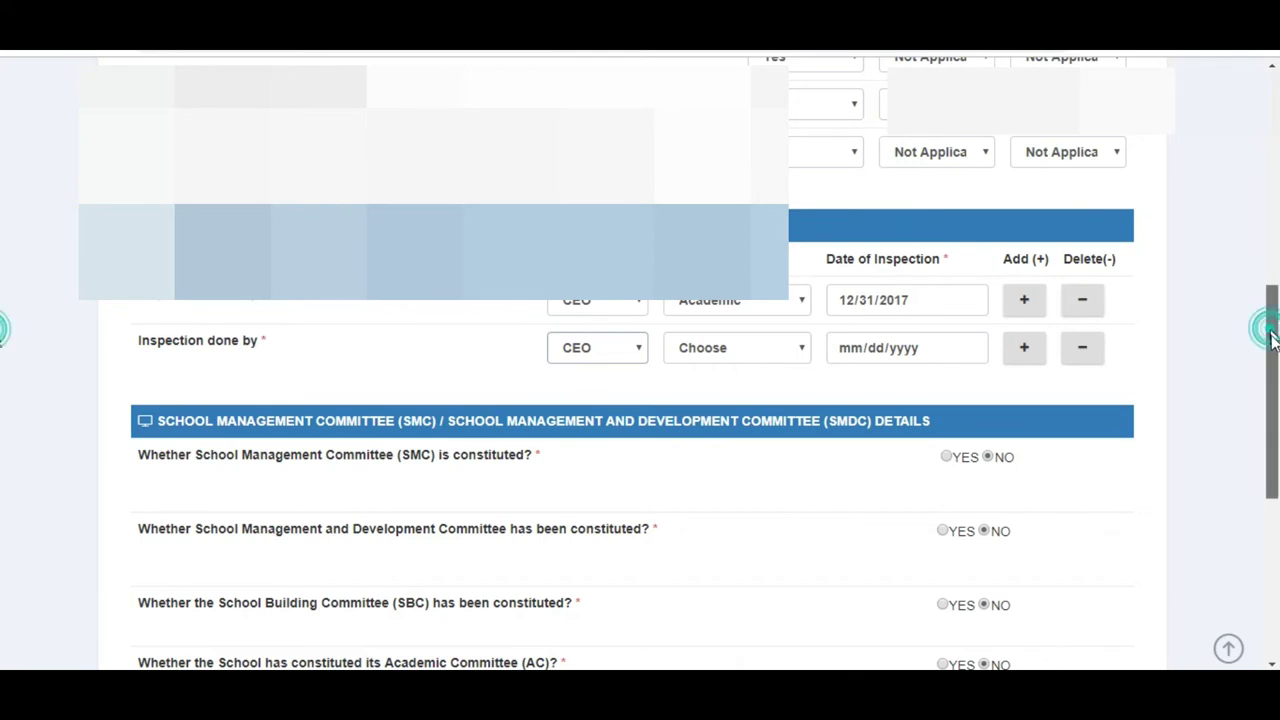
# Step: Answer Yes to whether the School has constituted its Parent-Teacher Association (PTA)
pyautogui.moveTo(1272, 337); pyautogui.dragTo(1275, 420)
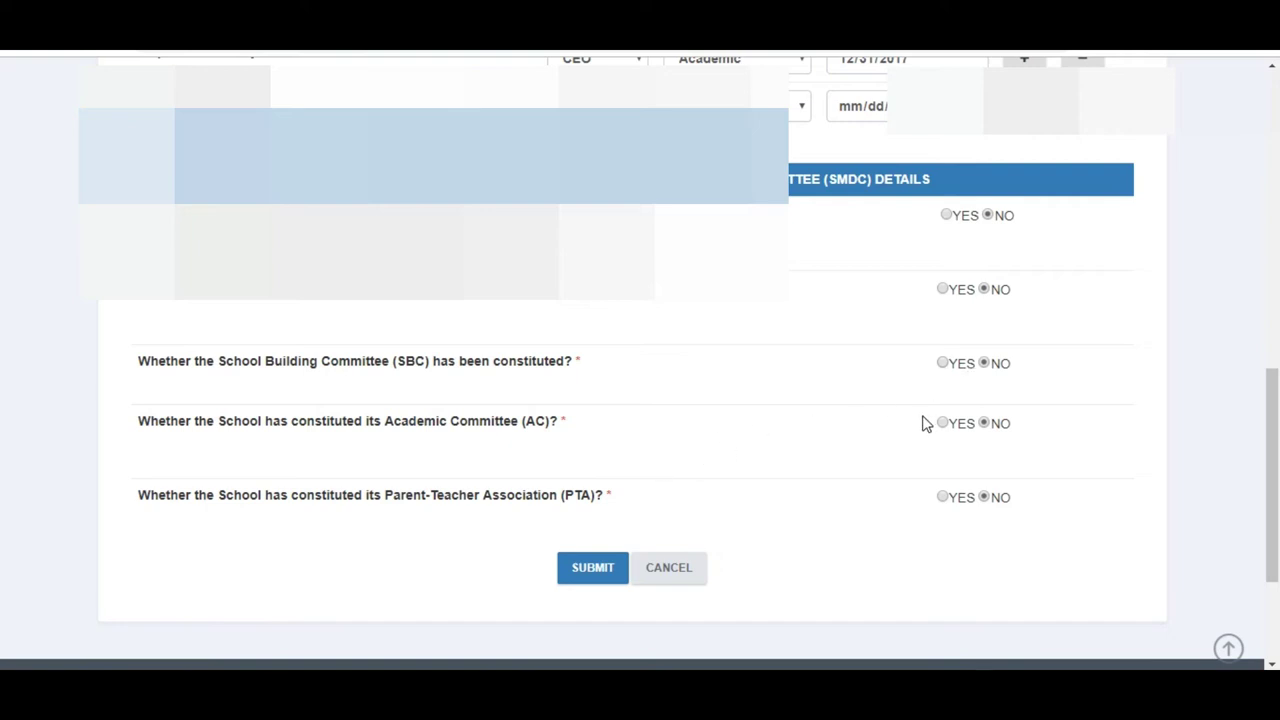
pyautogui.click(943, 498)
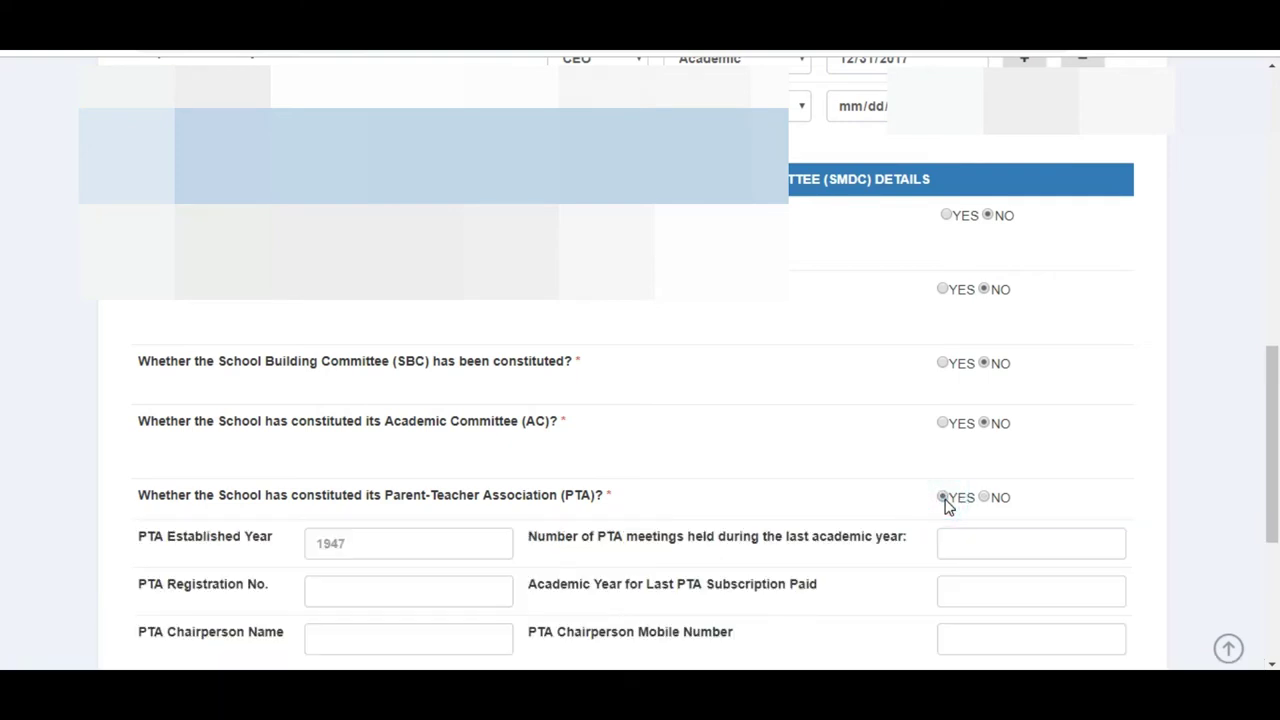
pyautogui.scroll(-3, 1274, 395)
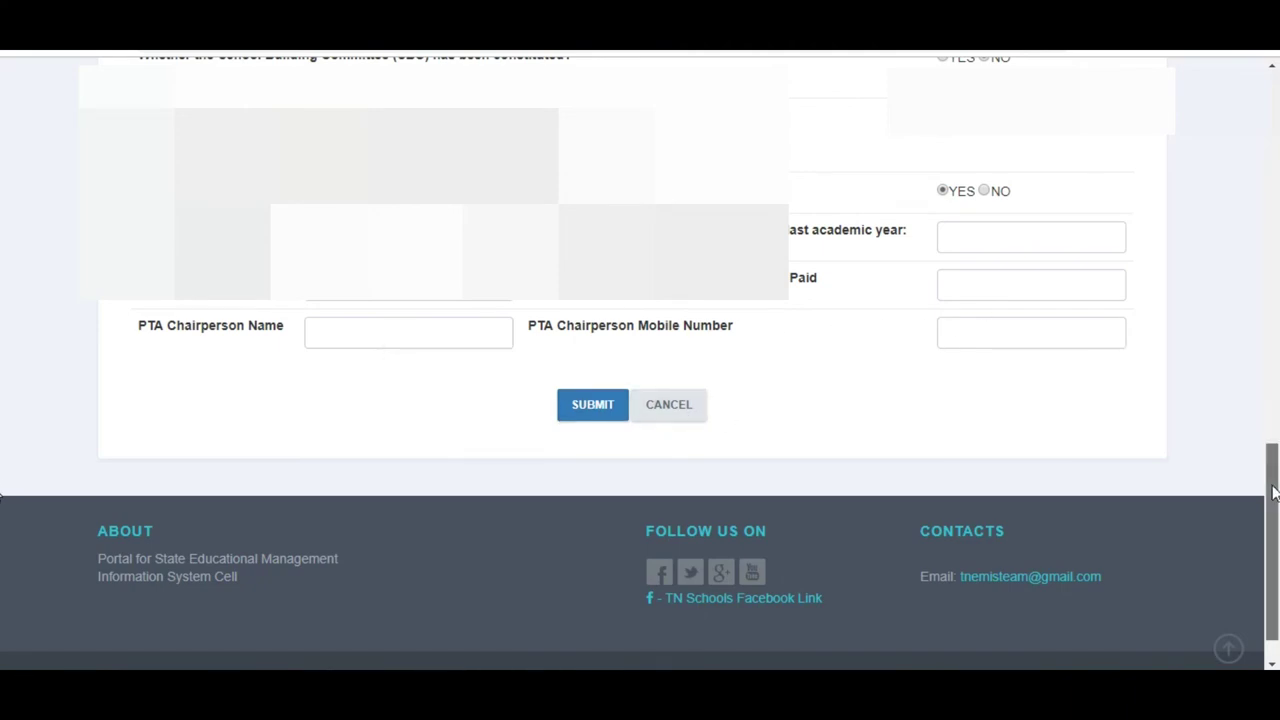
# Step: Go to the Land section and view the Land Ownership choices under School Land Details without selecting one
pyautogui.moveTo(1272, 490); pyautogui.dragTo(1251, 163)
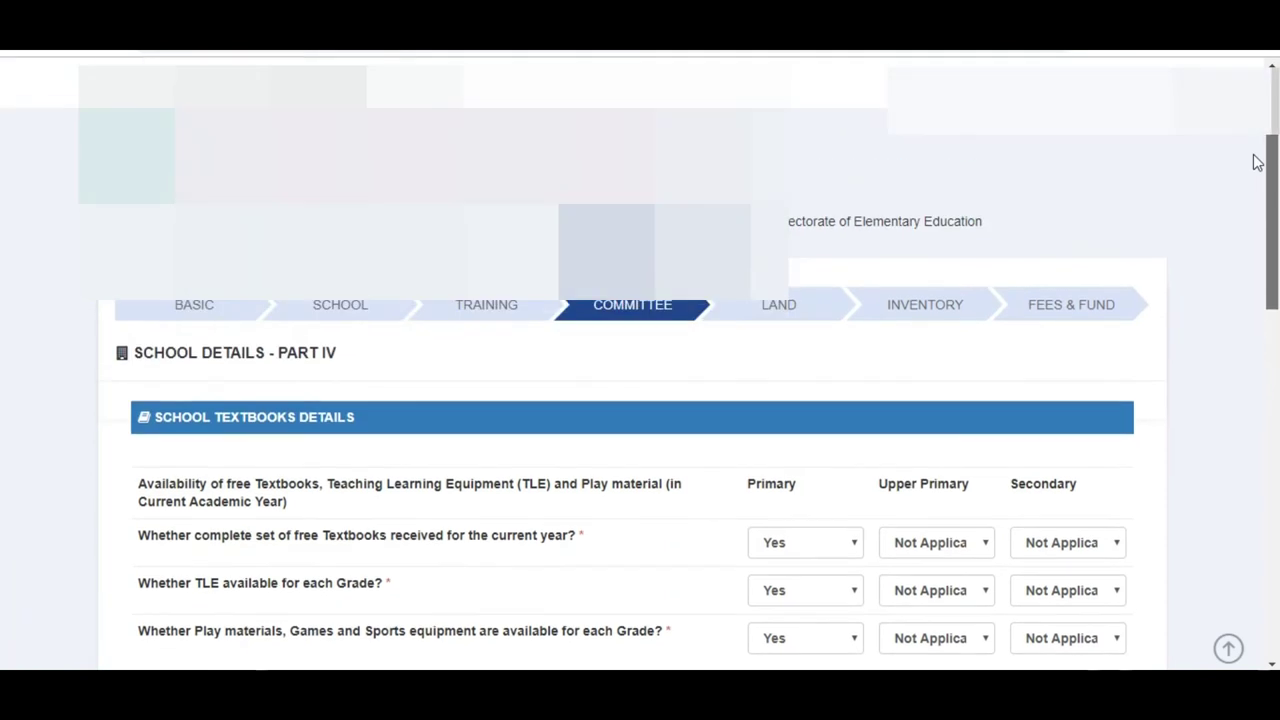
pyautogui.click(775, 308)
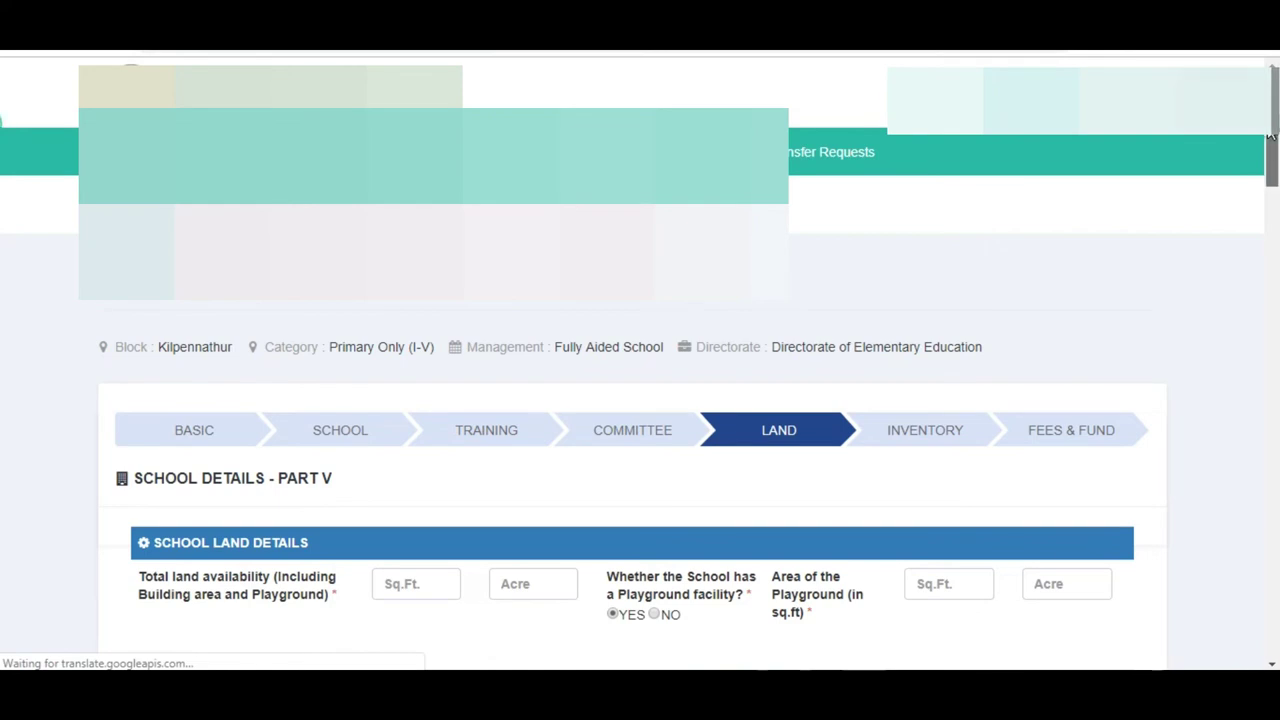
pyautogui.moveTo(1270, 135); pyautogui.dragTo(1274, 218)
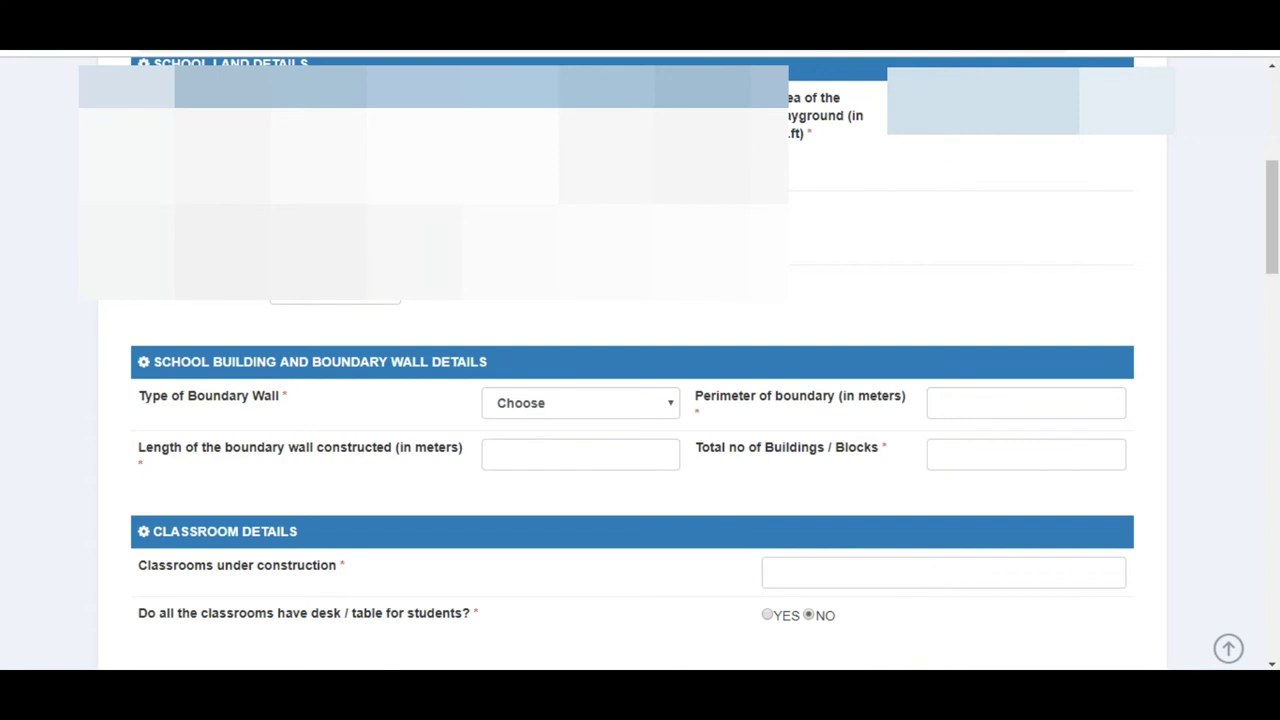
pyautogui.click(362, 290)
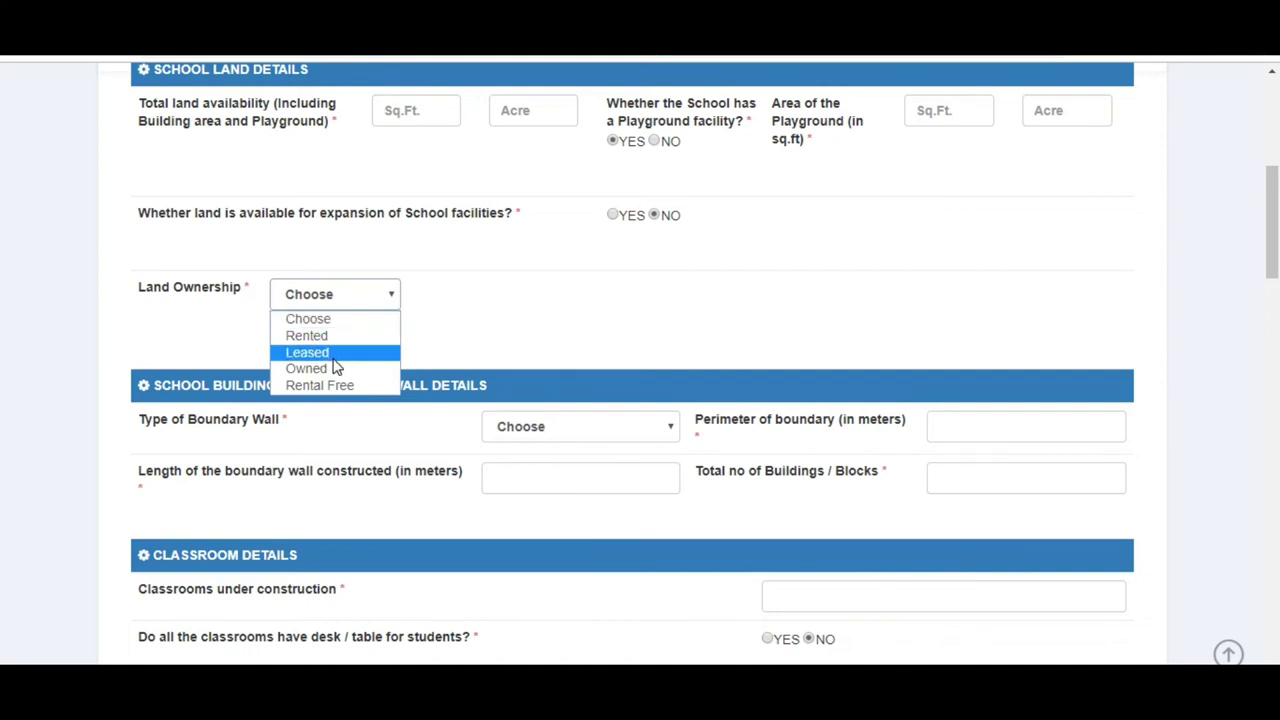
pyautogui.click(678, 322)
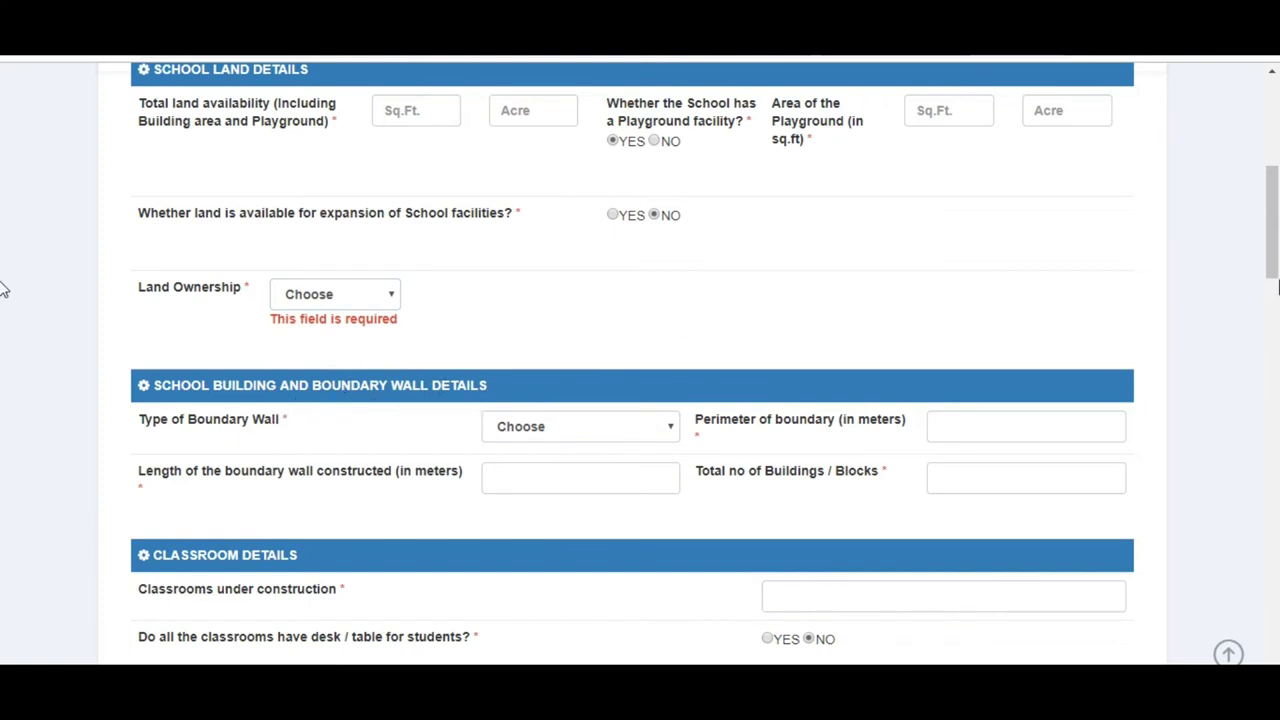
# Step: Choose Pucca as the Type of Boundary Wall under School Building and Boundary Wall Details, leaving the wall length and number of buildings blank
pyautogui.click(1272, 240)
pyautogui.moveTo(1272, 244); pyautogui.dragTo(1272, 290)
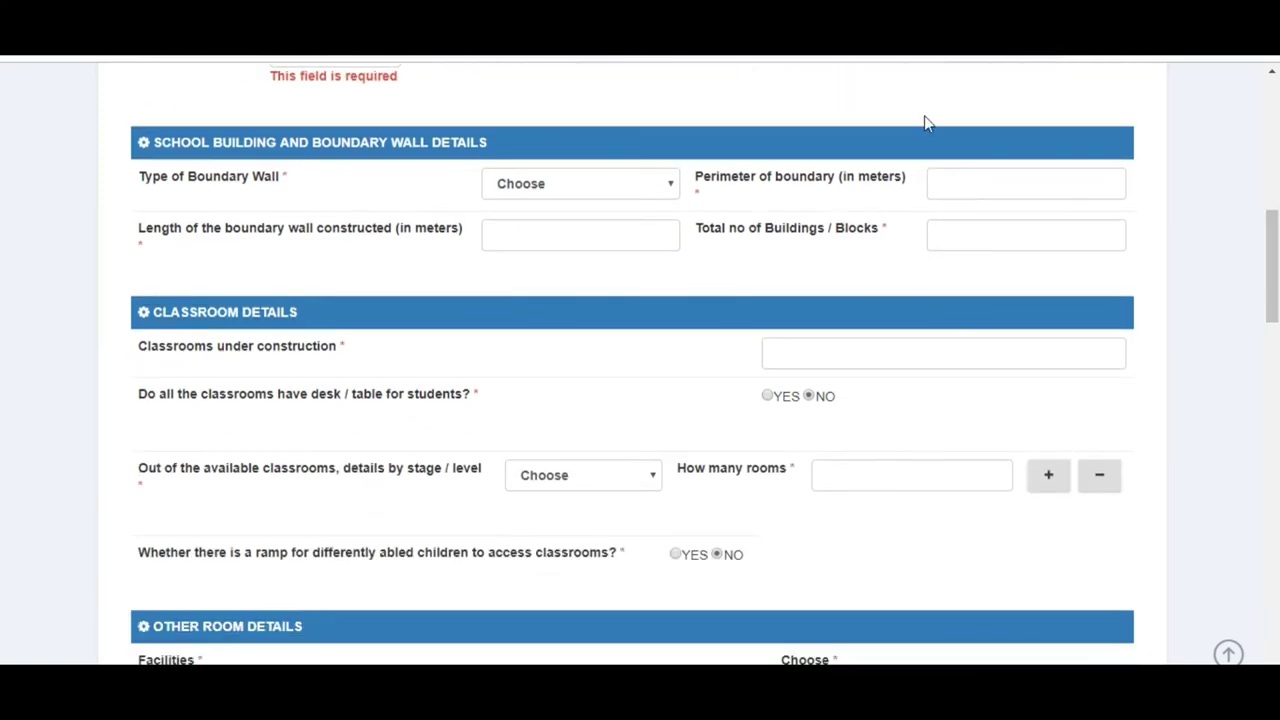
pyautogui.click(503, 183)
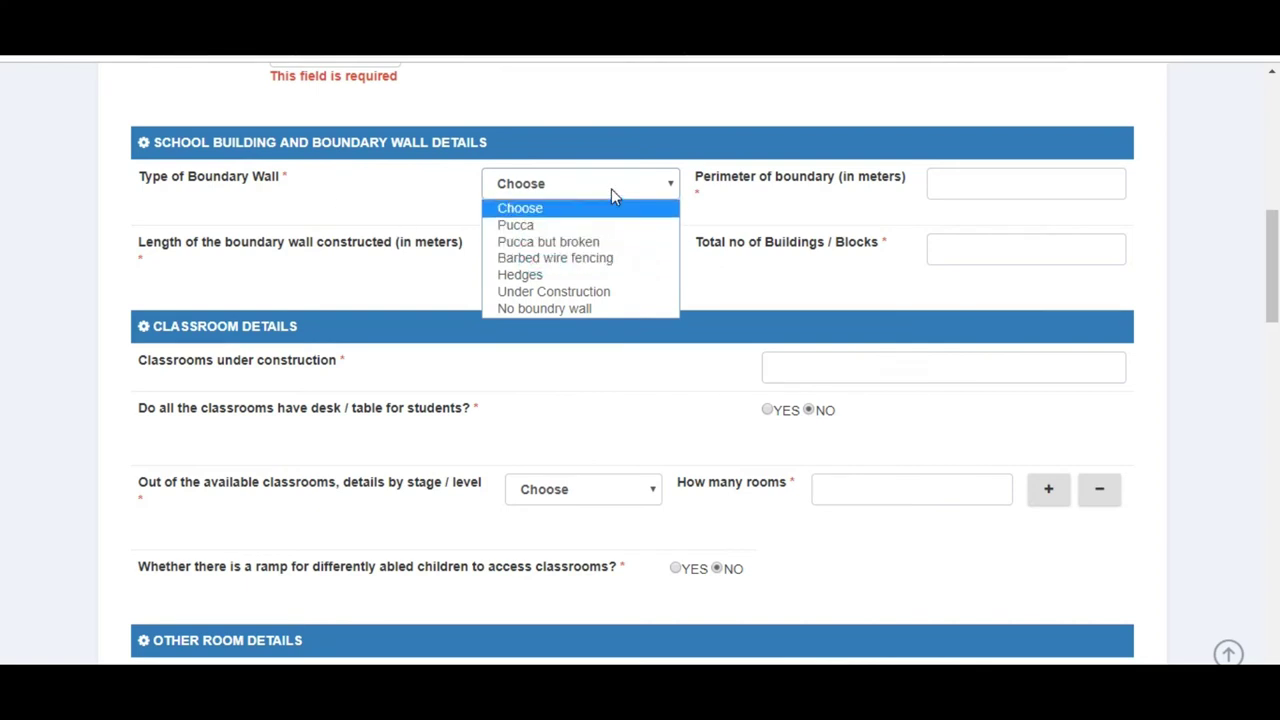
pyautogui.click(600, 224)
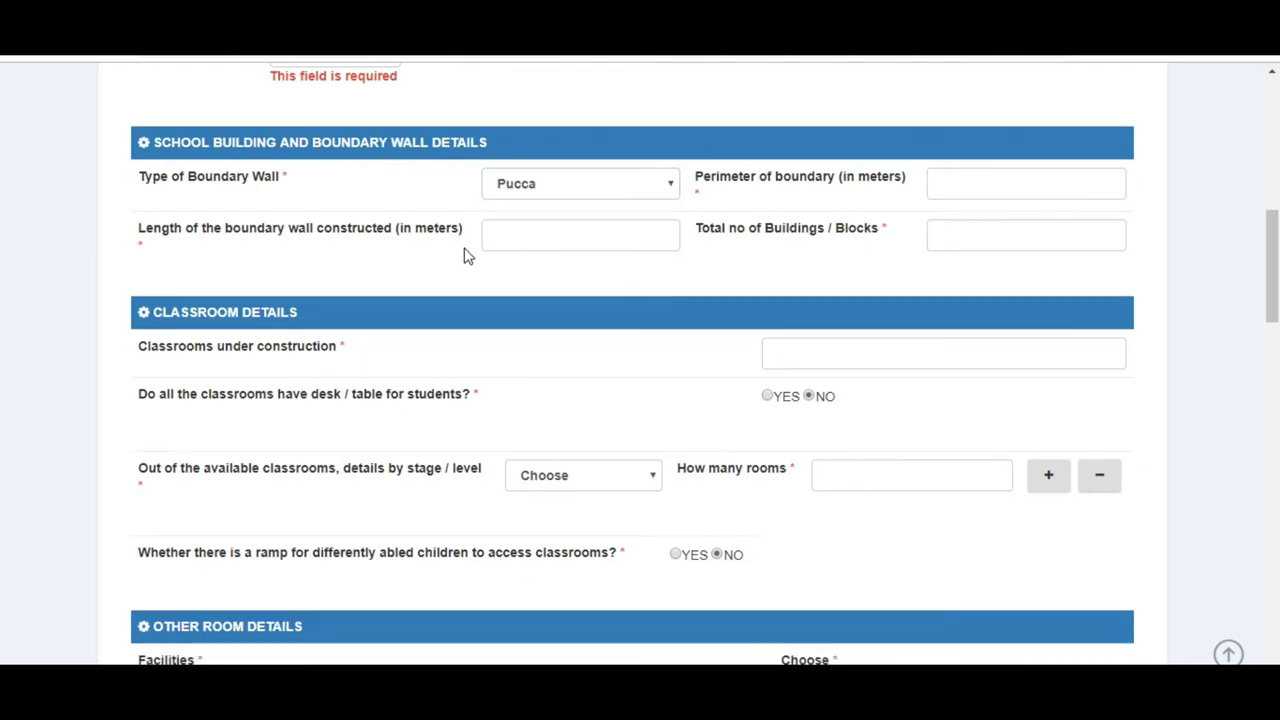
pyautogui.click(549, 243)
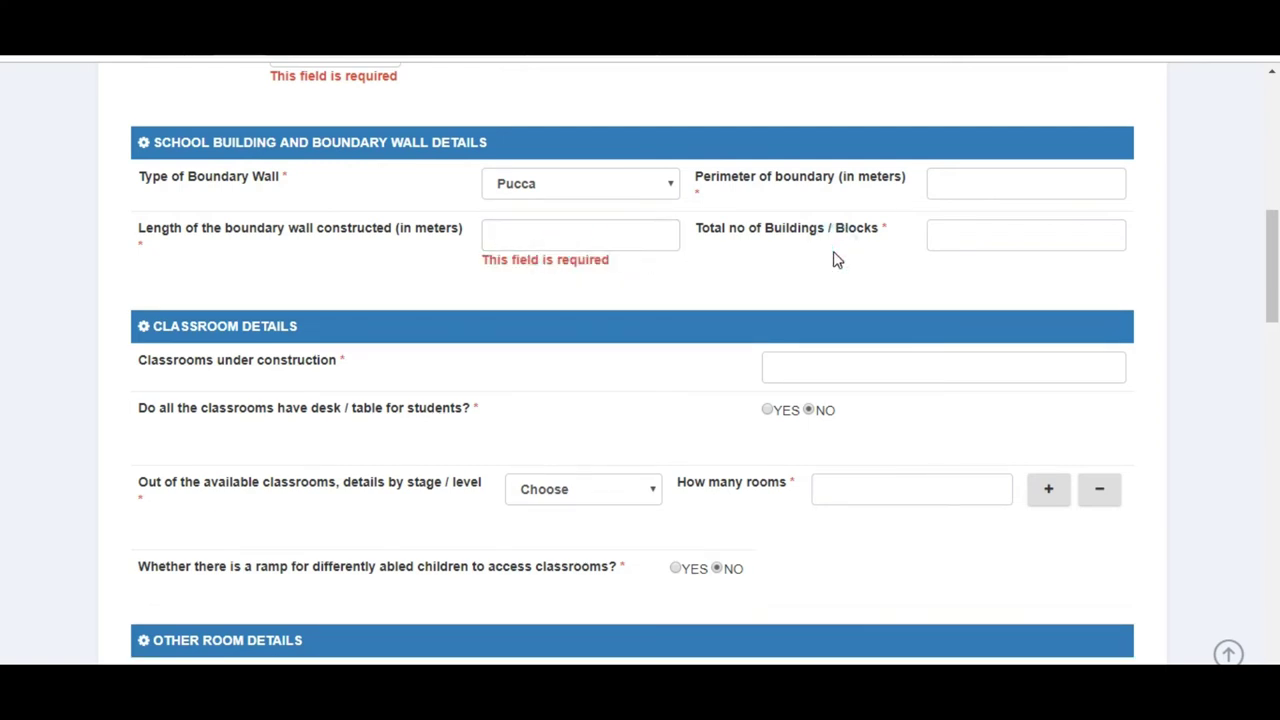
pyautogui.click(967, 240)
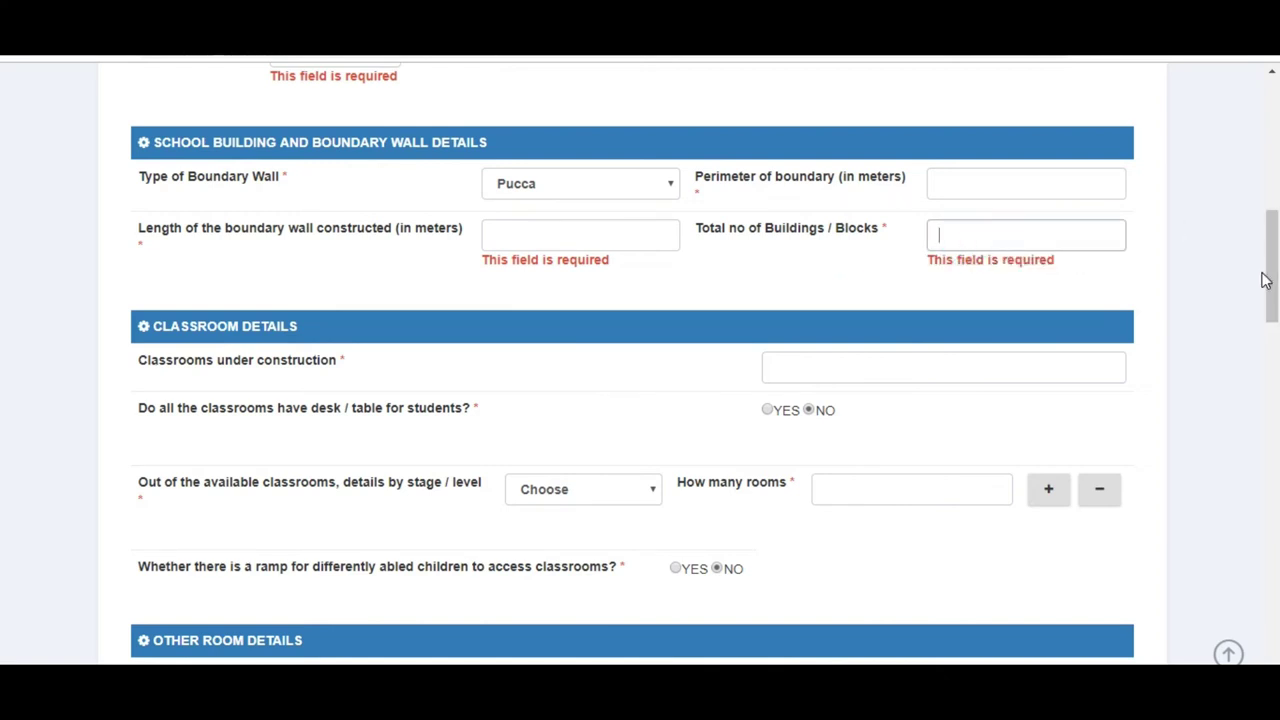
# Step: Under Classroom Details, answer Yes to desks or tables for all classrooms and Yes to a ramp for differently abled children
pyautogui.moveTo(1268, 283); pyautogui.dragTo(1272, 318)
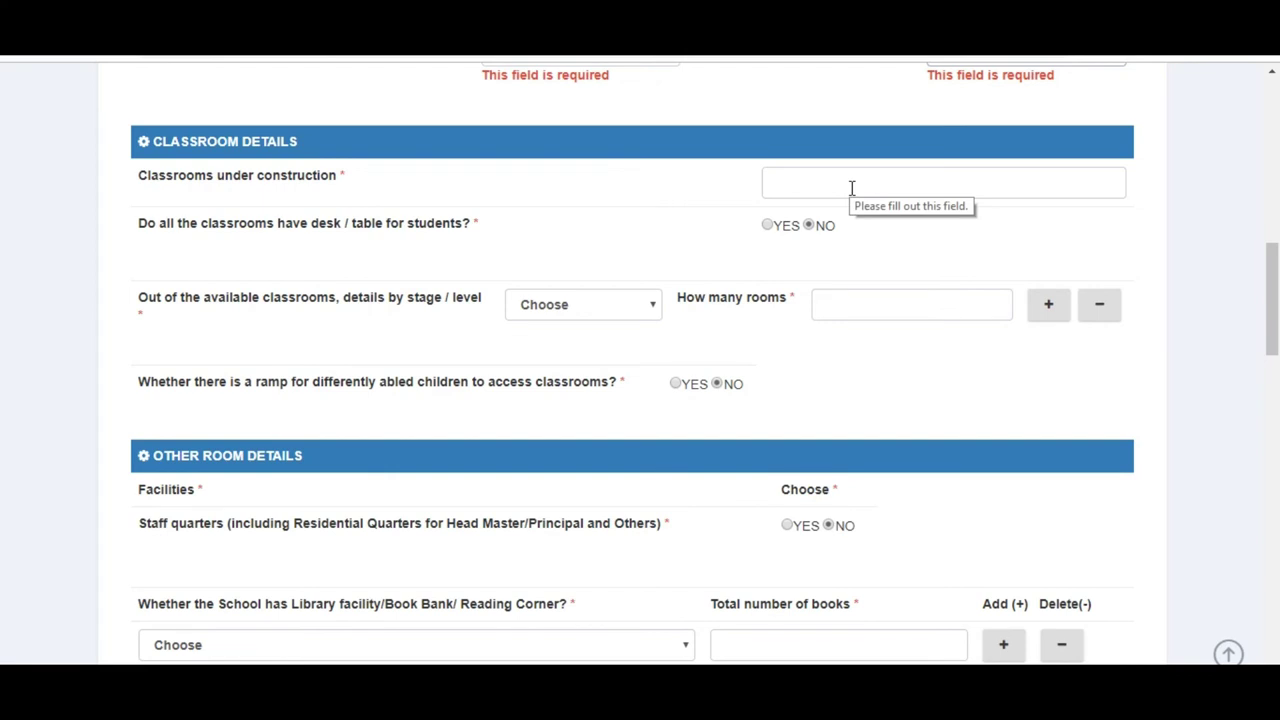
pyautogui.click(768, 227)
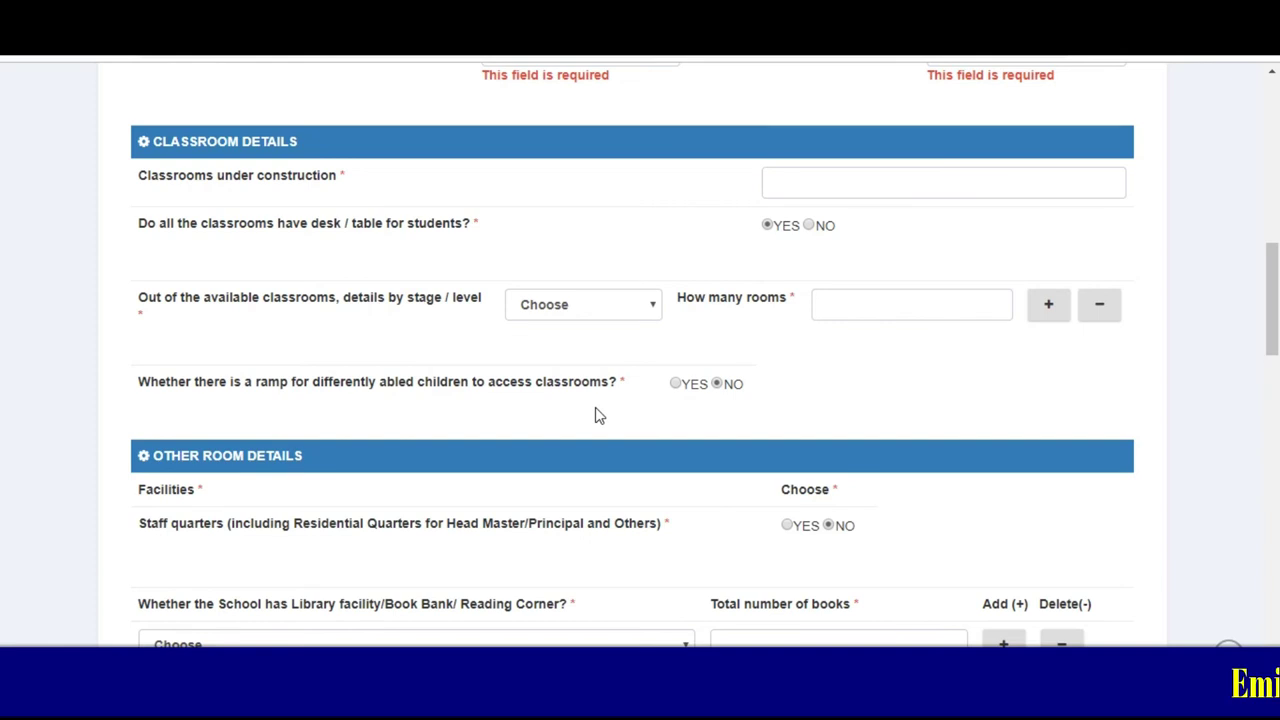
pyautogui.click(675, 384)
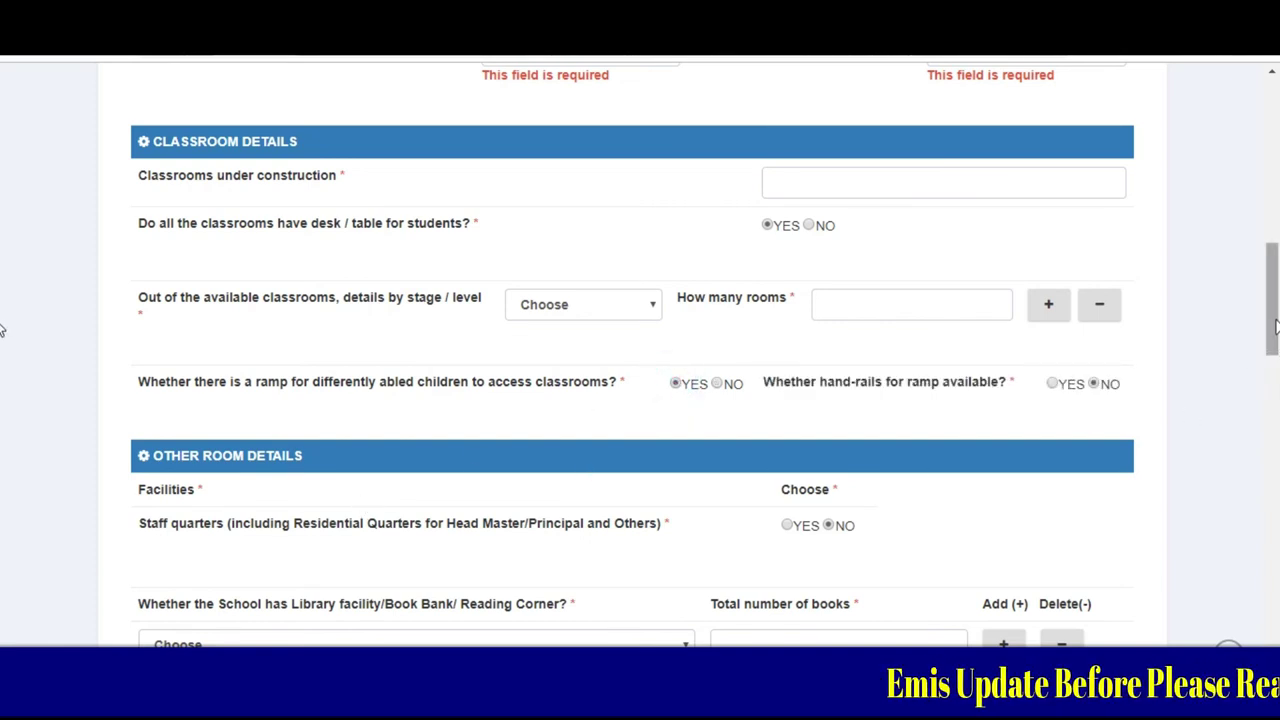
# Step: View the library facility choices under Other Room Details and review the staff and student toilet fields without filling them in
pyautogui.moveTo(1273, 343); pyautogui.dragTo(1275, 388)
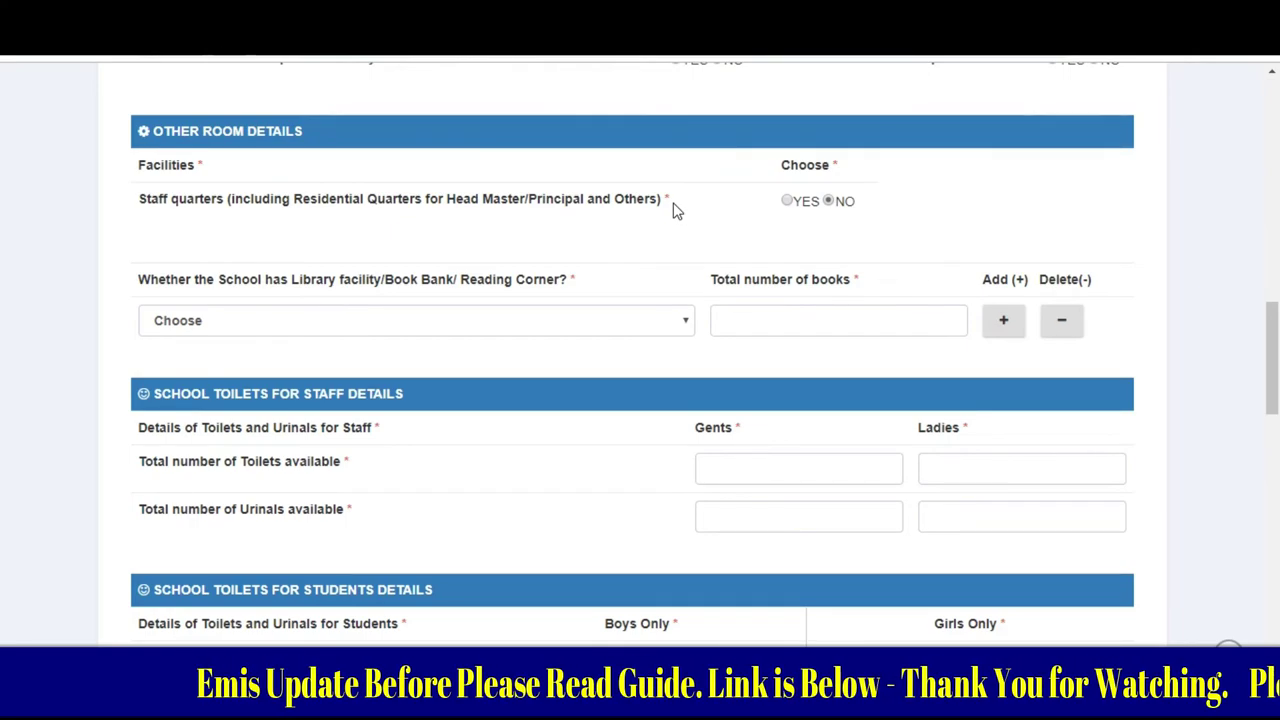
pyautogui.click(570, 328)
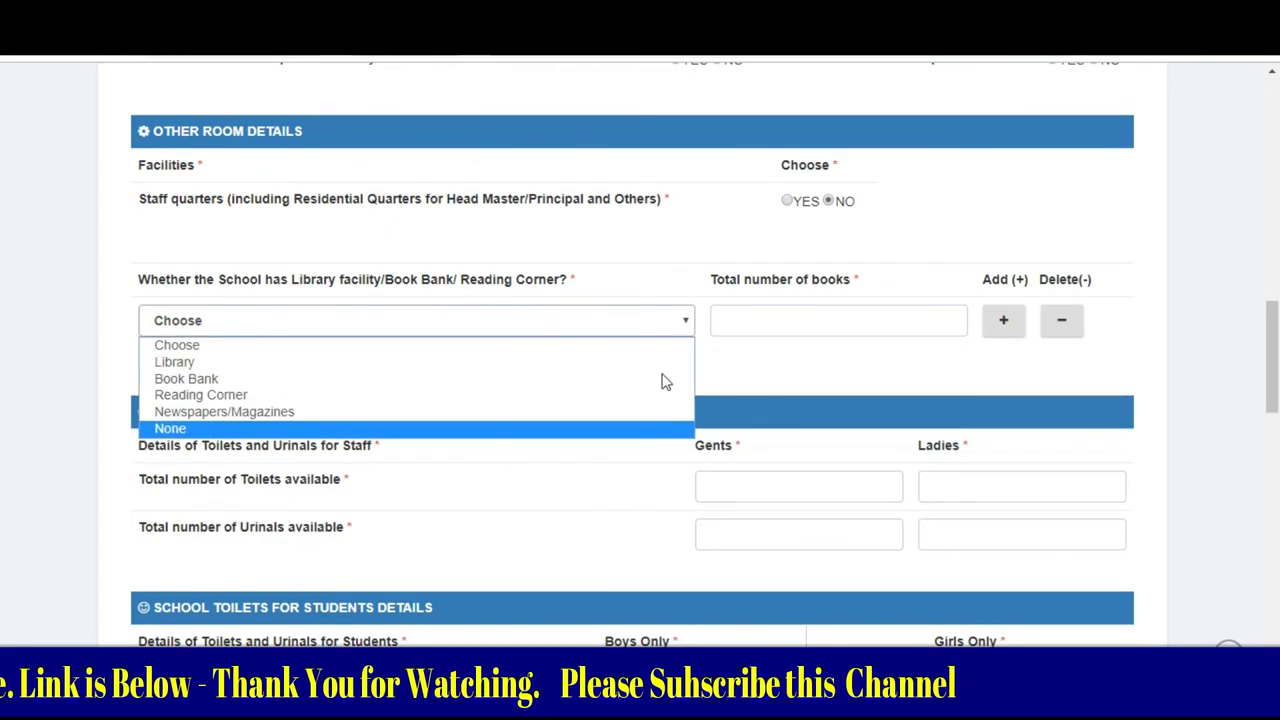
pyautogui.click(719, 323)
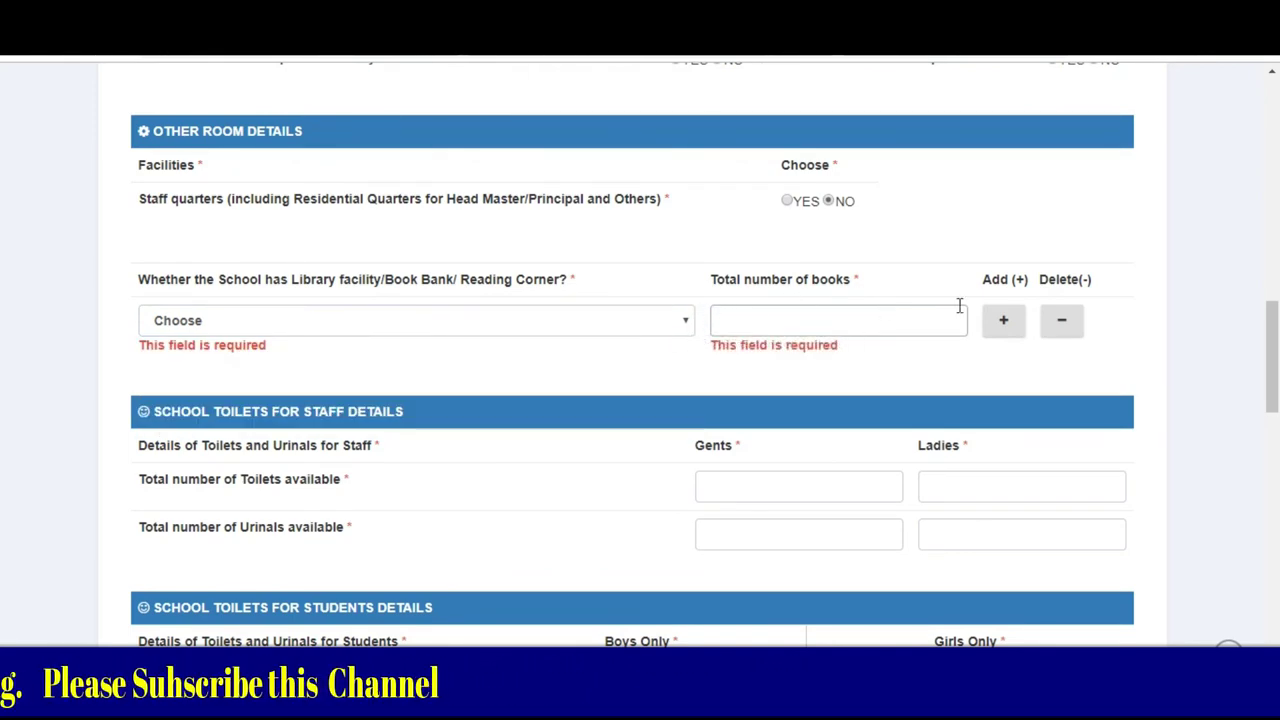
pyautogui.click(1000, 322)
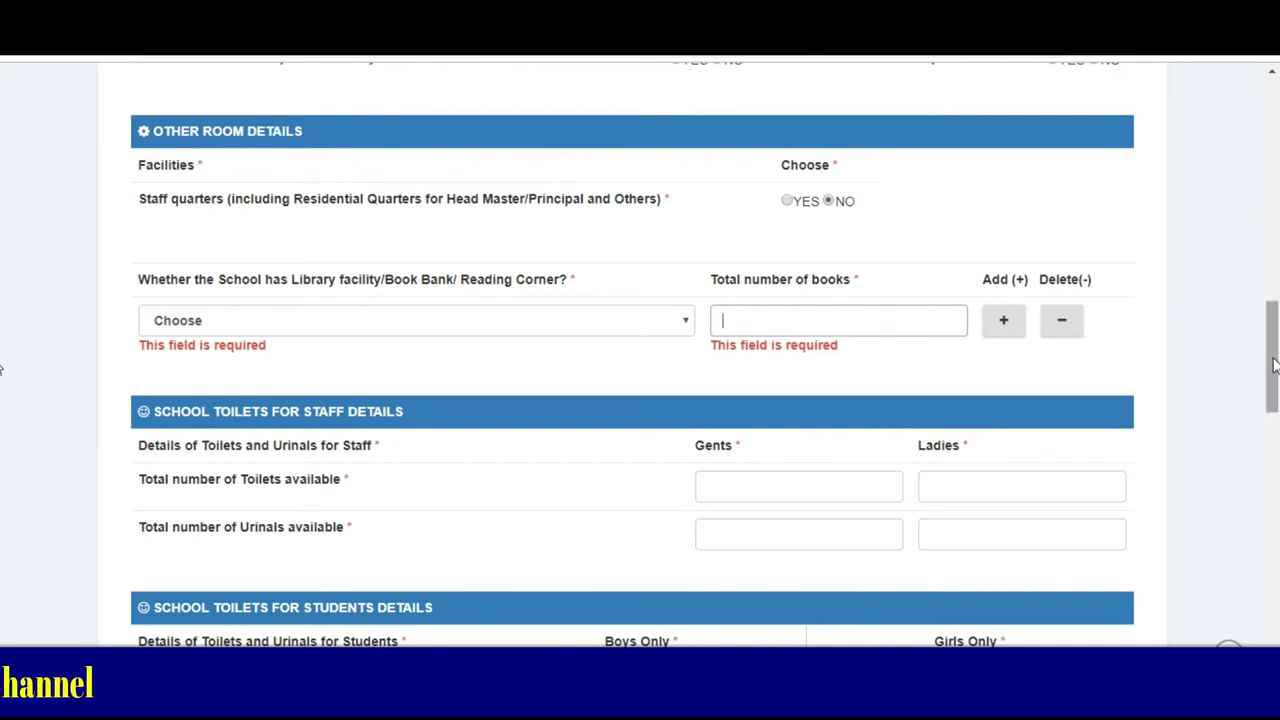
pyautogui.moveTo(1273, 363); pyautogui.dragTo(1273, 403)
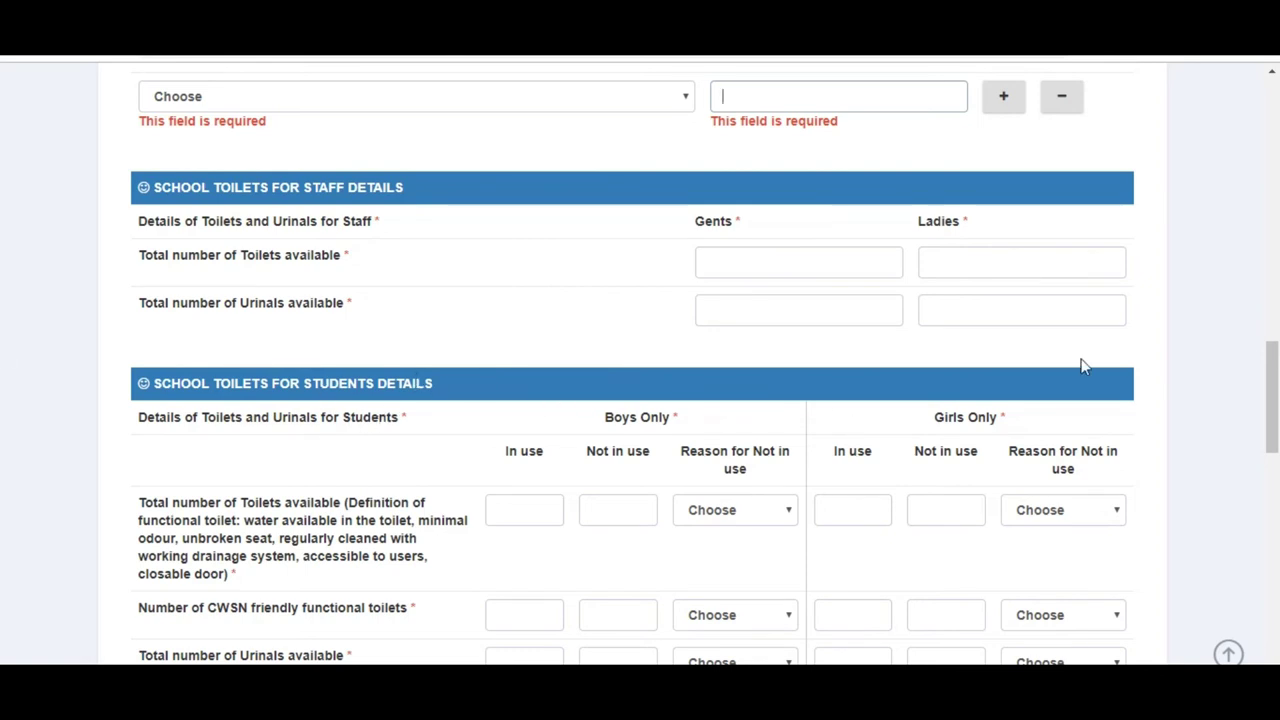
pyautogui.moveTo(1270, 358); pyautogui.dragTo(1275, 442)
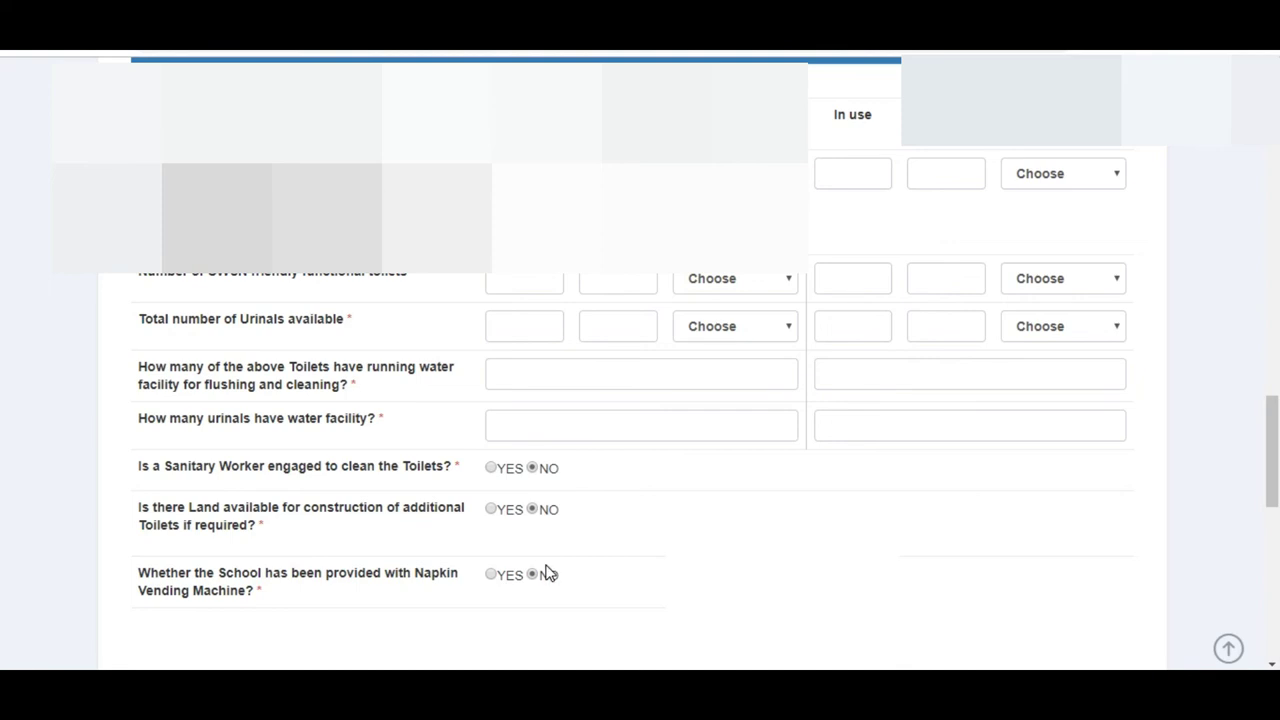
# Step: Answer Yes to drinking water being available in School premises and choose Tap water as its source
pyautogui.moveTo(1272, 455); pyautogui.dragTo(1276, 580)
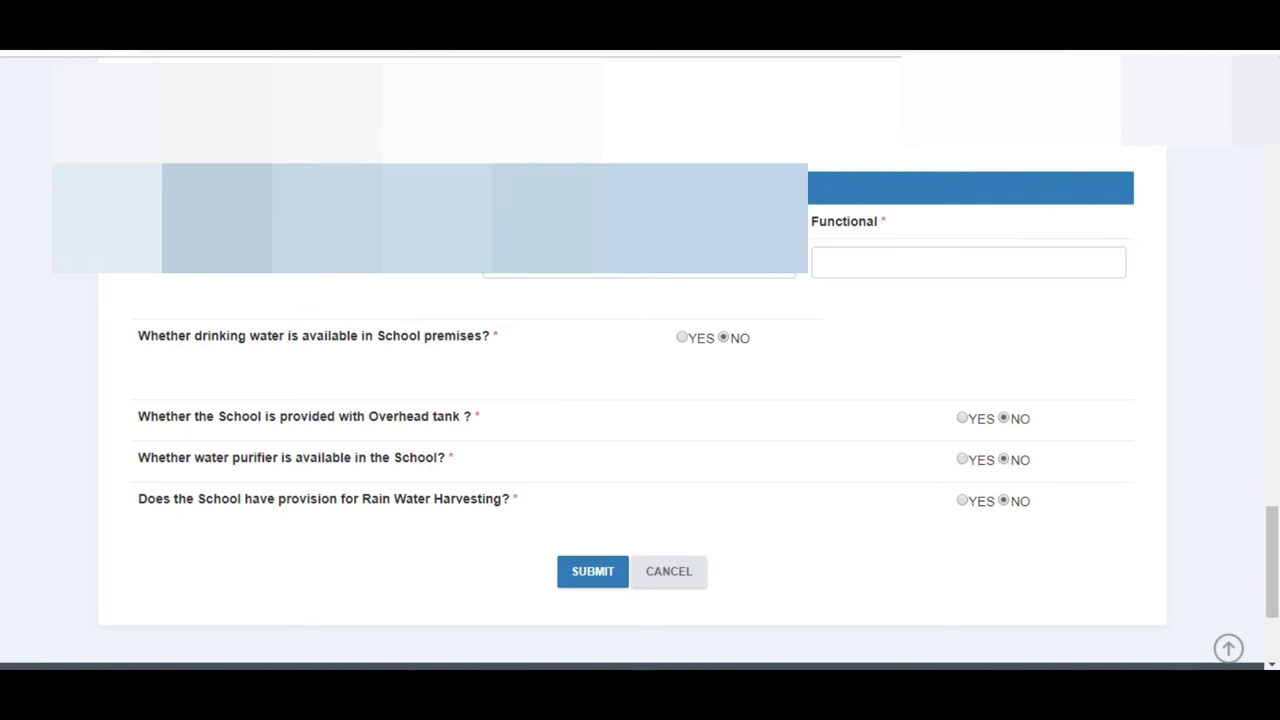
pyautogui.click(984, 259)
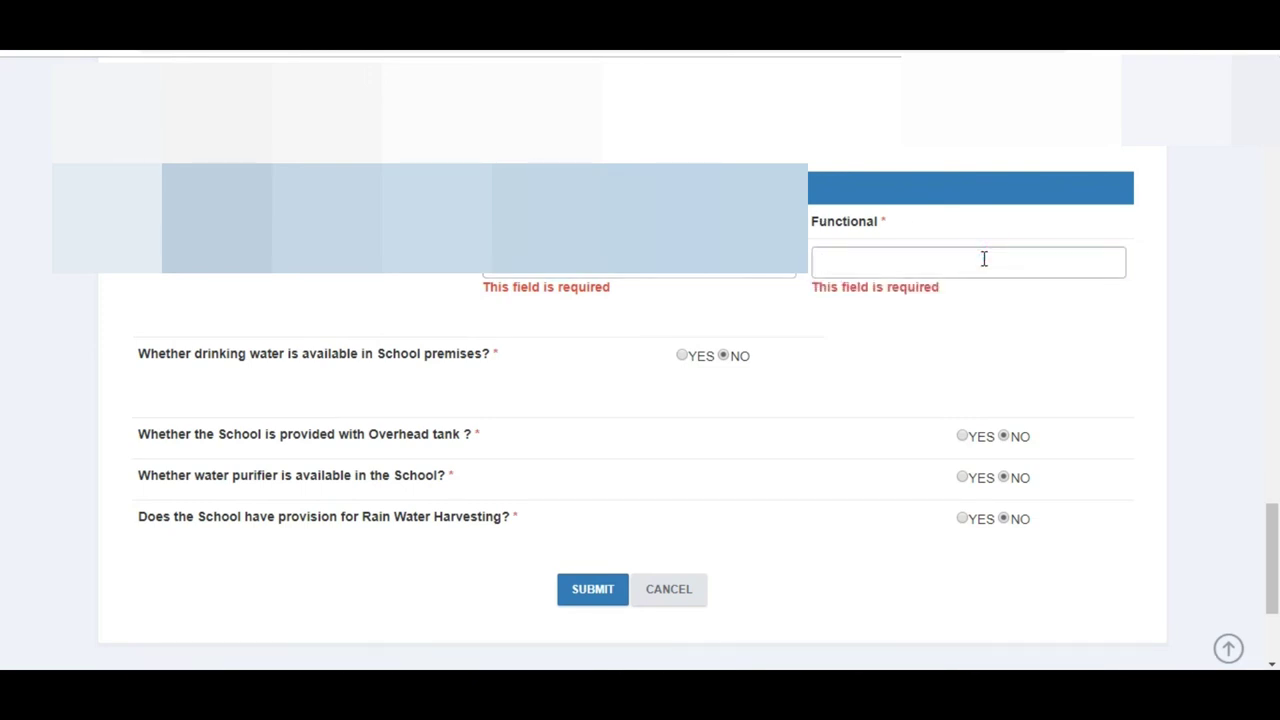
pyautogui.click(984, 259)
pyautogui.click(683, 358)
pyautogui.click(877, 369)
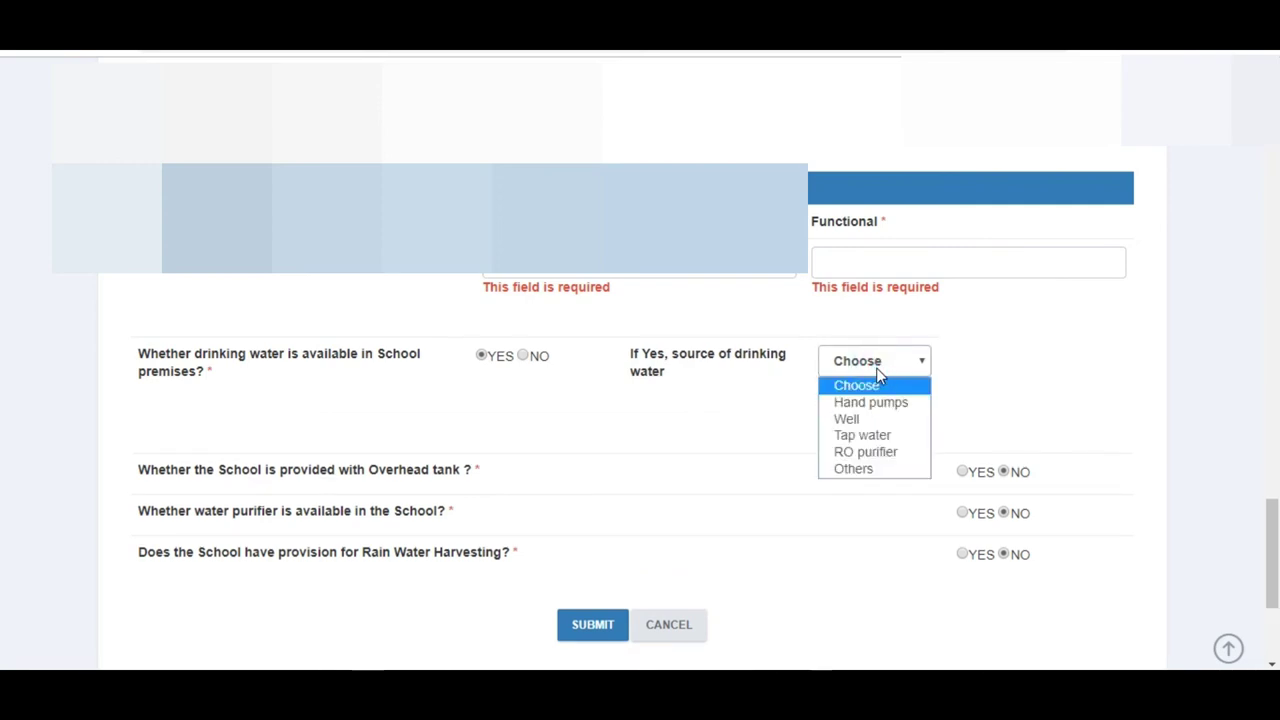
pyautogui.click(884, 437)
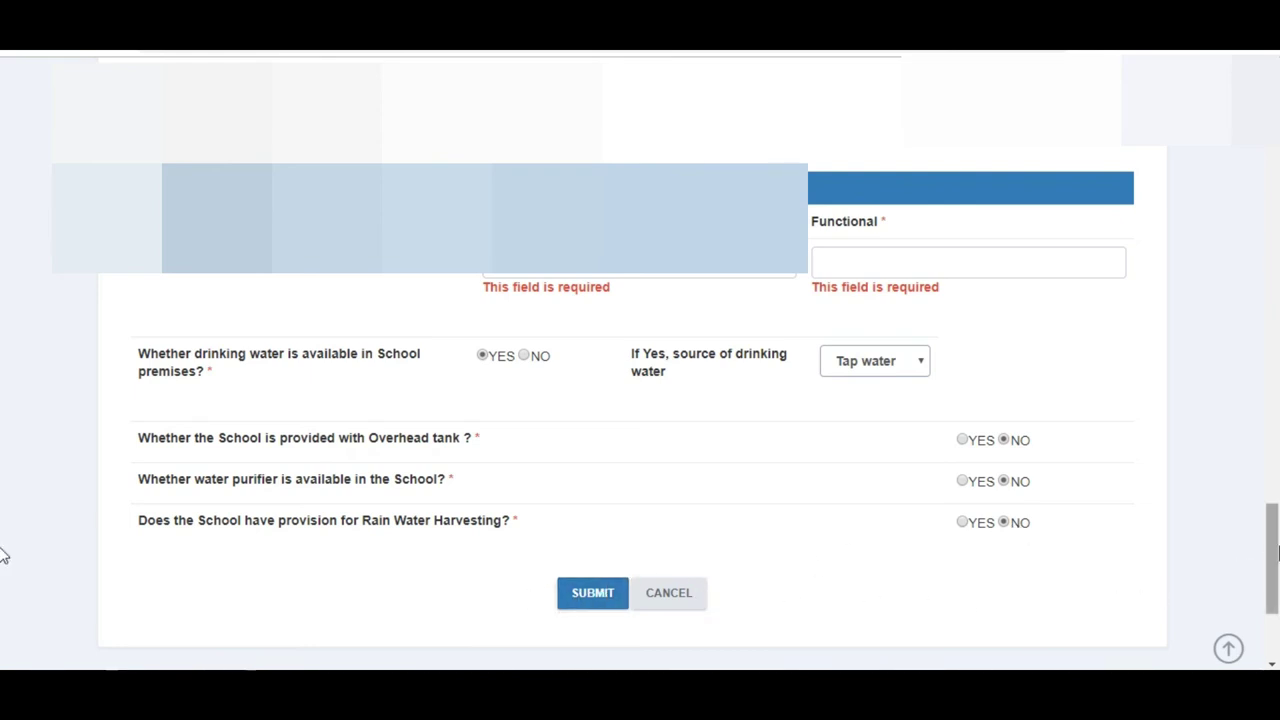
# Step: Go to the Inventory section and choose DVD Player as the first device under Details of Equipments
pyautogui.moveTo(1270, 517); pyautogui.dragTo(1251, 162)
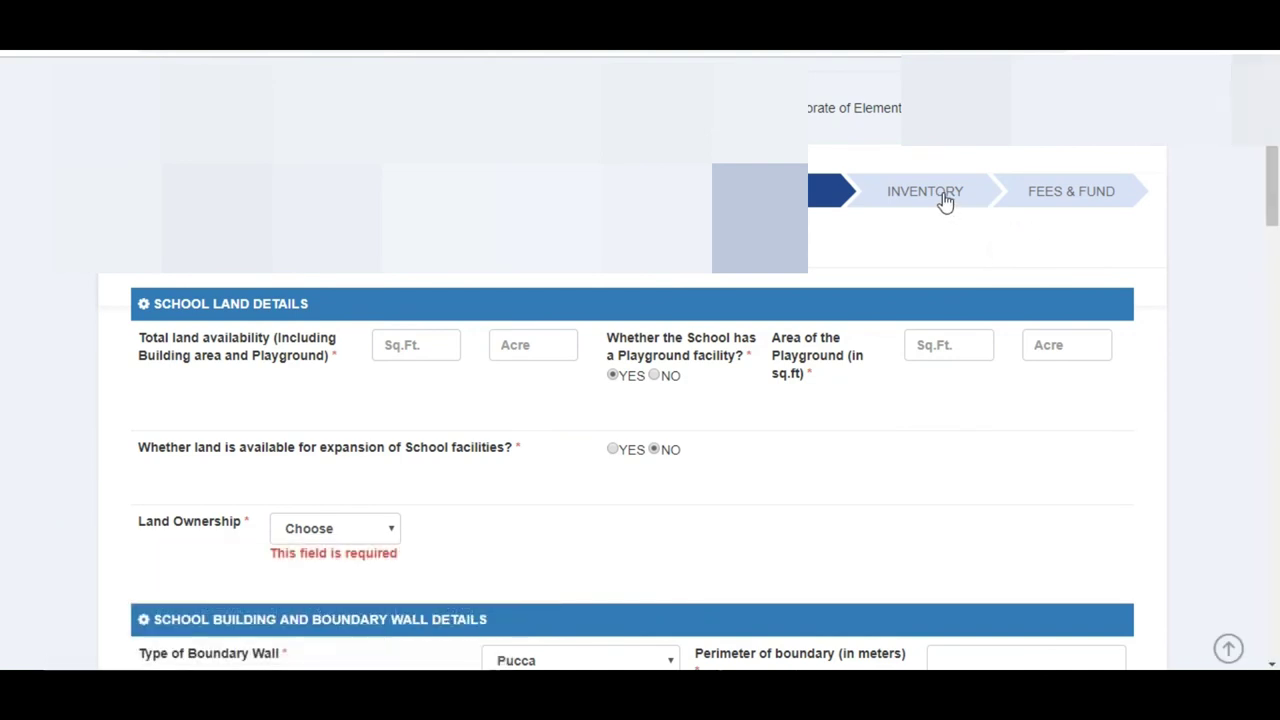
pyautogui.click(945, 200)
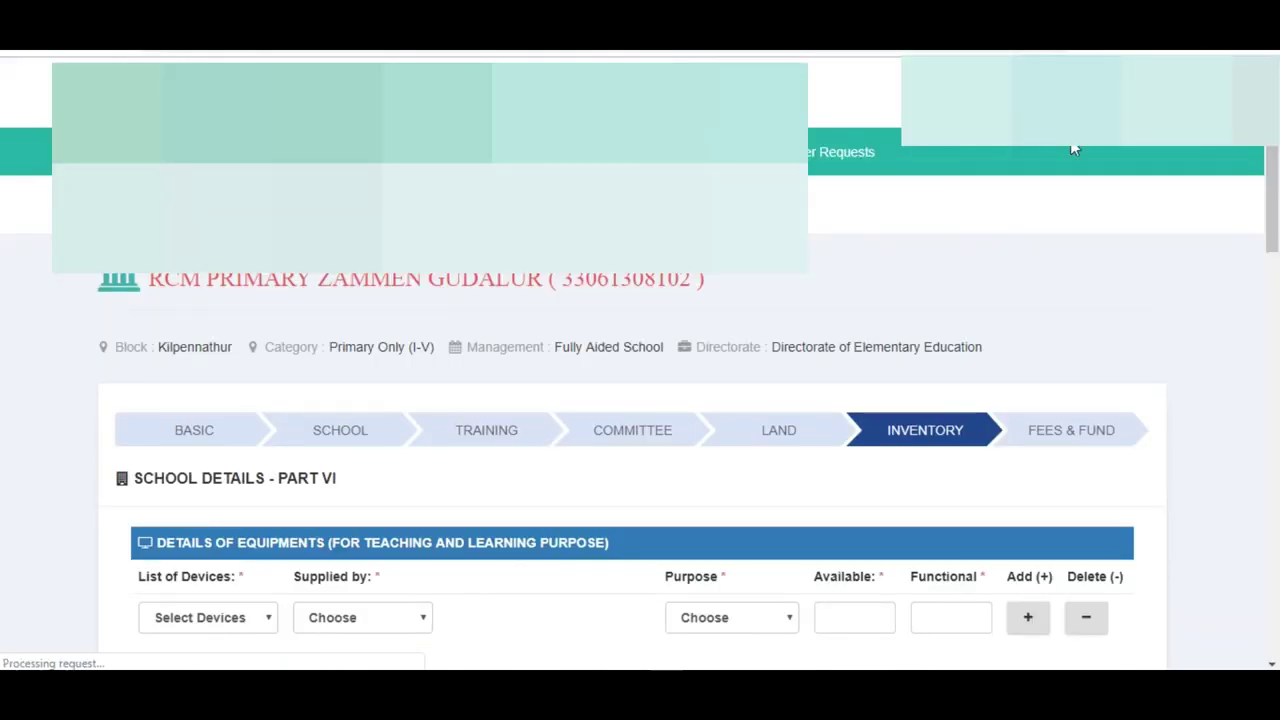
pyautogui.moveTo(1273, 153); pyautogui.dragTo(1277, 268)
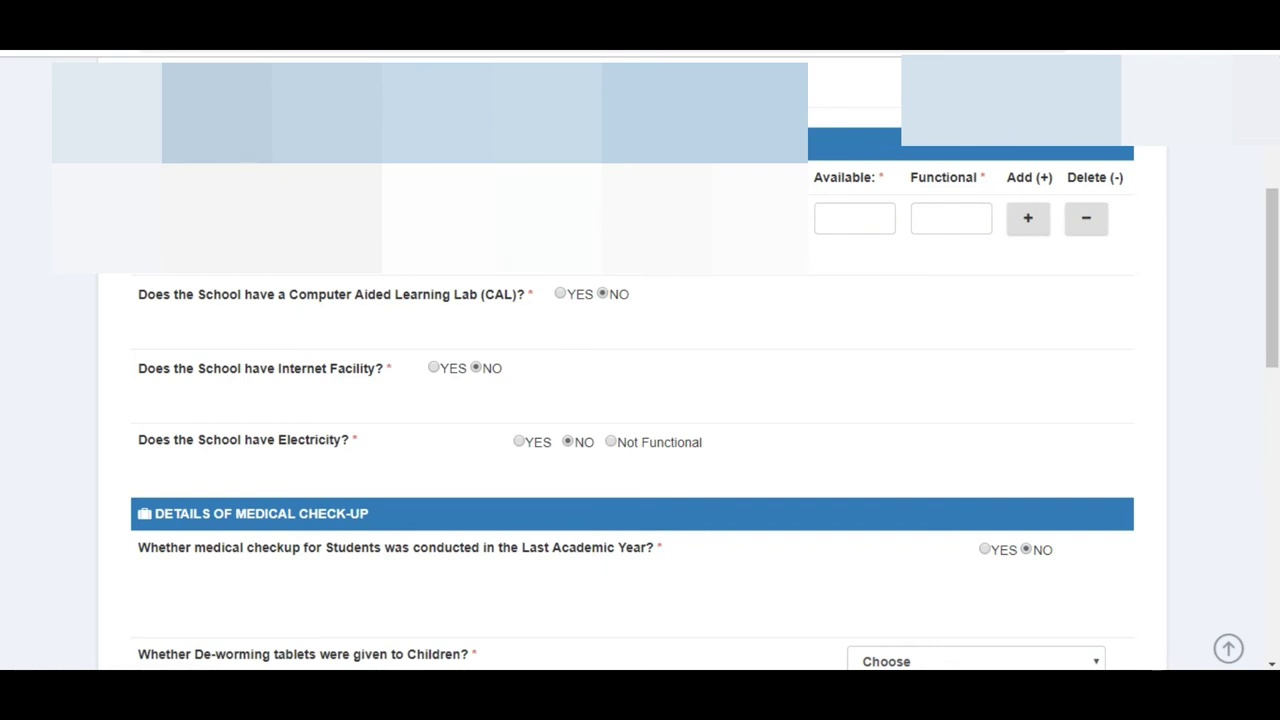
pyautogui.hotkey('alt', 'Down')
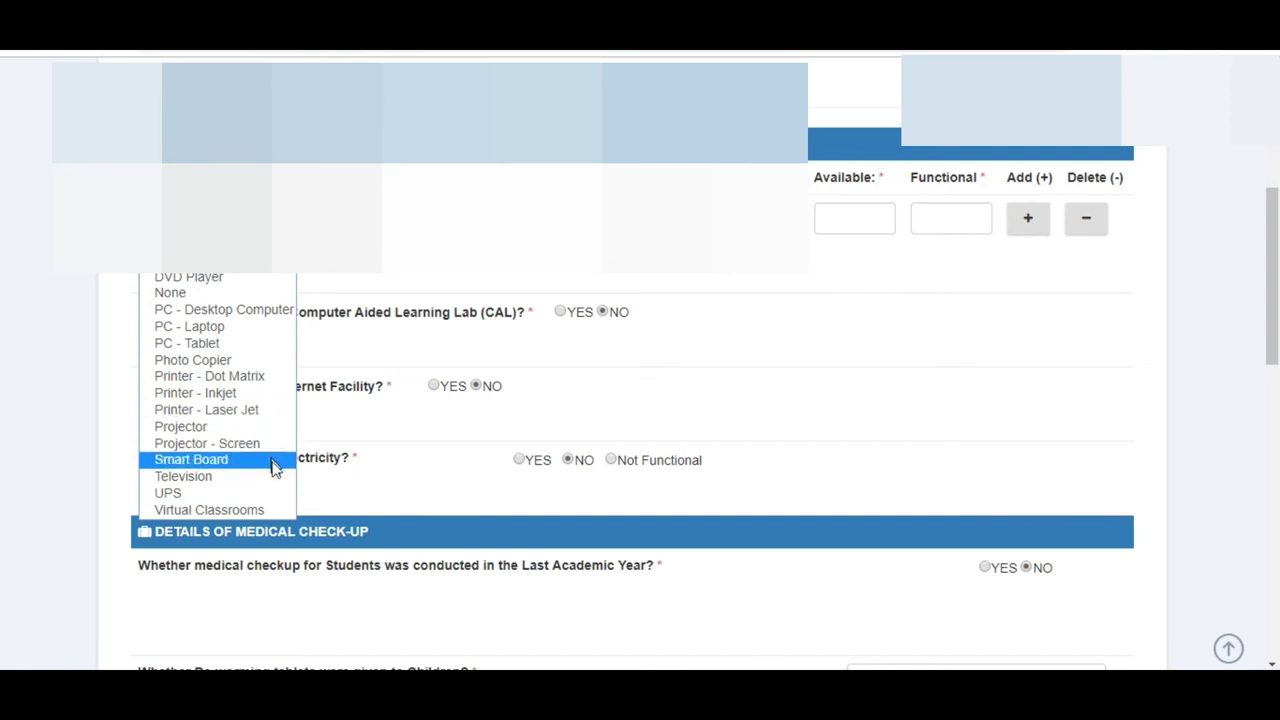
pyautogui.click(250, 277)
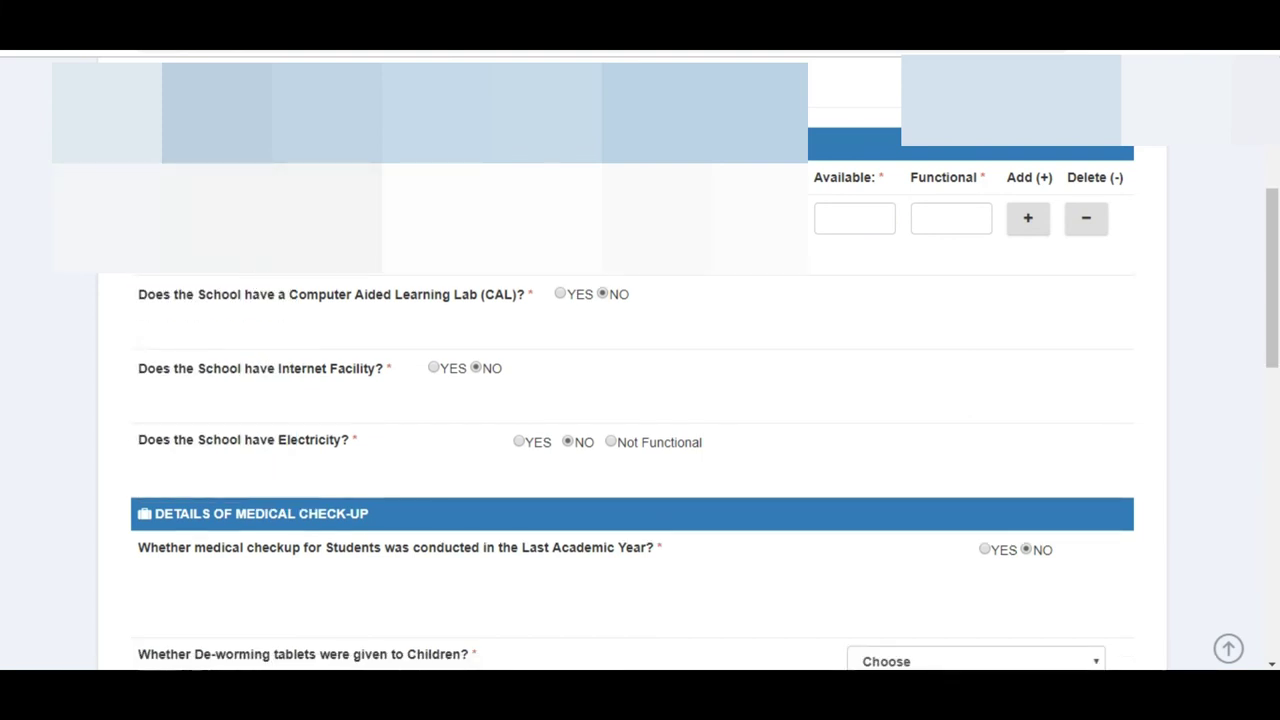
# Step: For the first device, choose Donors as supplier and Adminstrative as purpose, and enter 1 available and 1 functional
pyautogui.click(370, 255)
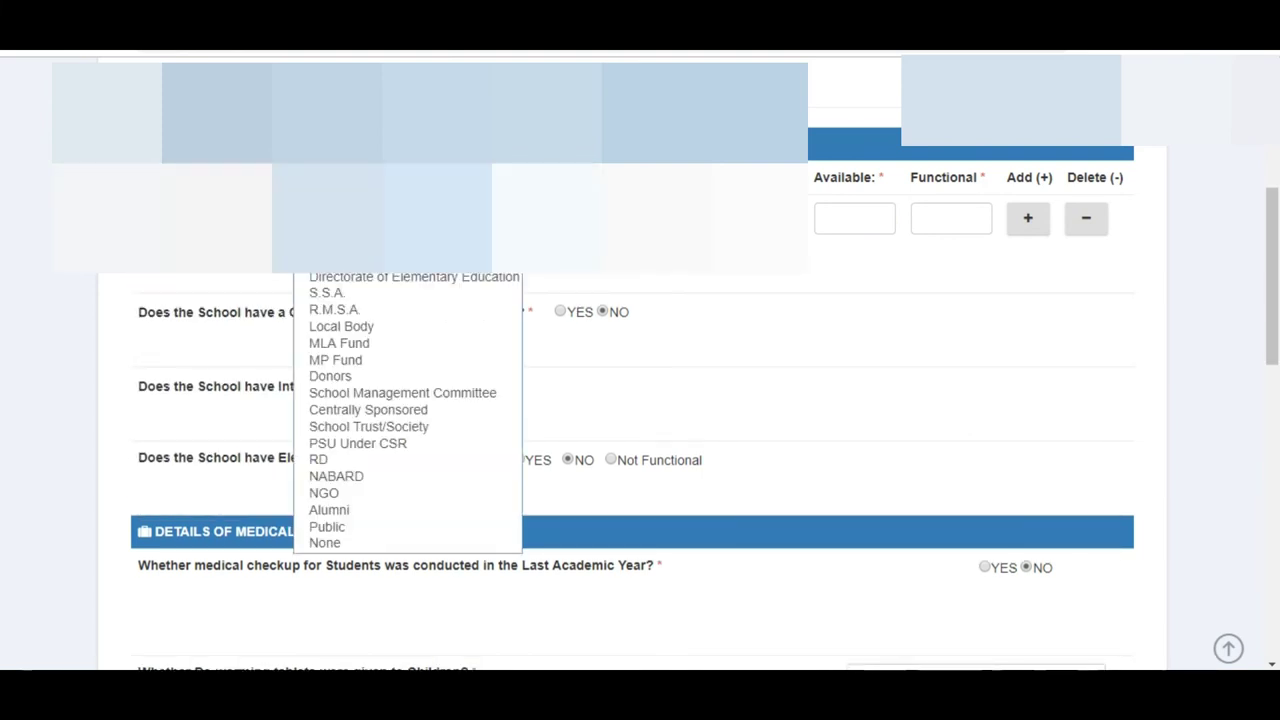
pyautogui.click(355, 382)
pyautogui.click(732, 228)
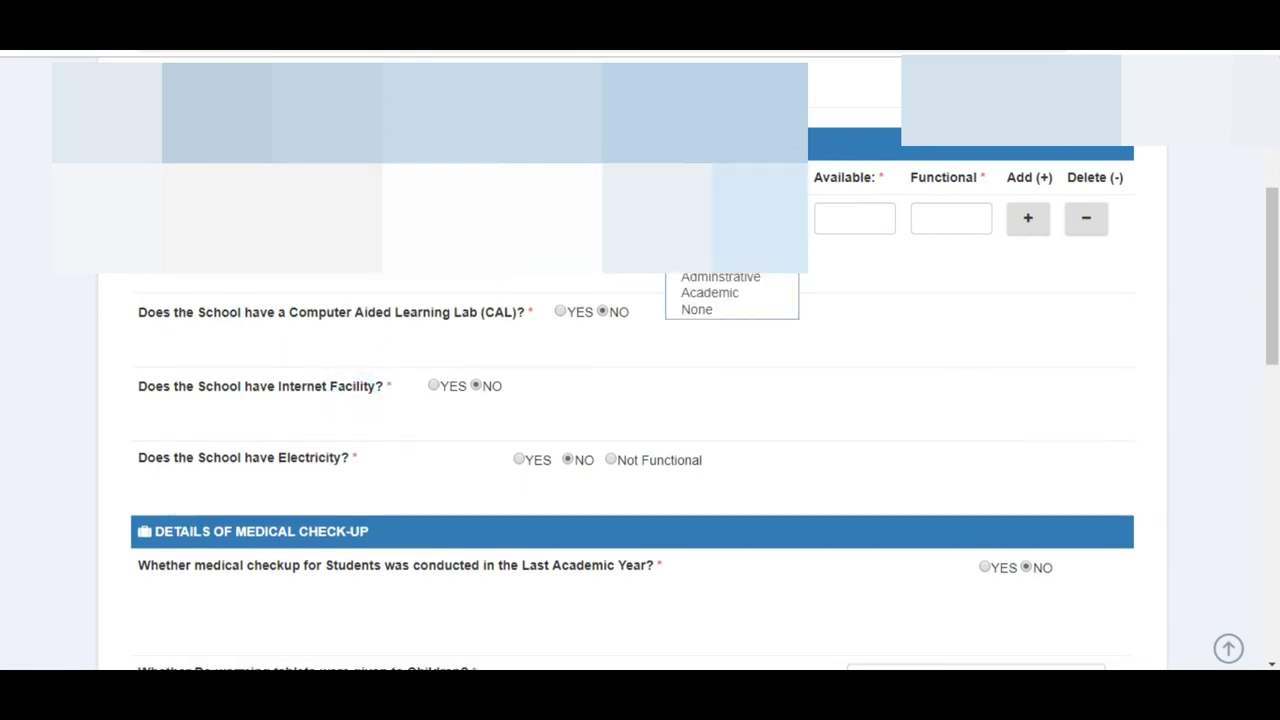
pyautogui.click(720, 277)
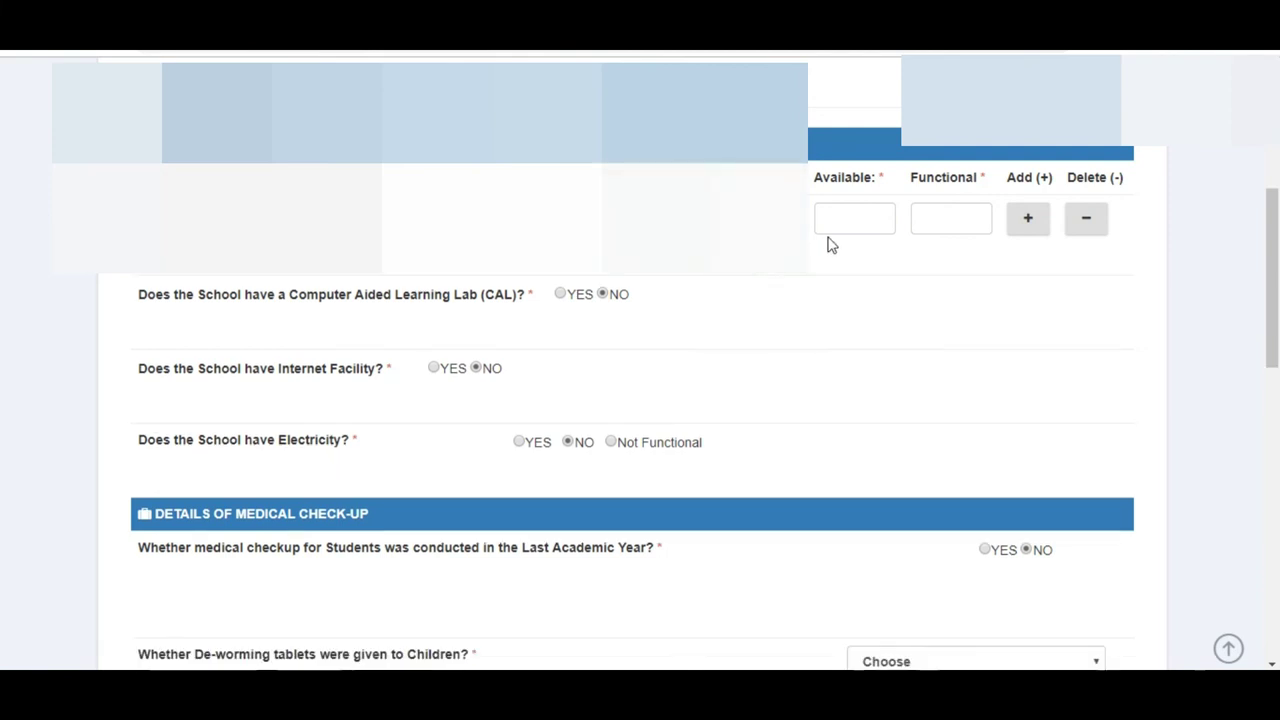
pyautogui.click(834, 220)
pyautogui.write('1')
pyautogui.press('Tab')
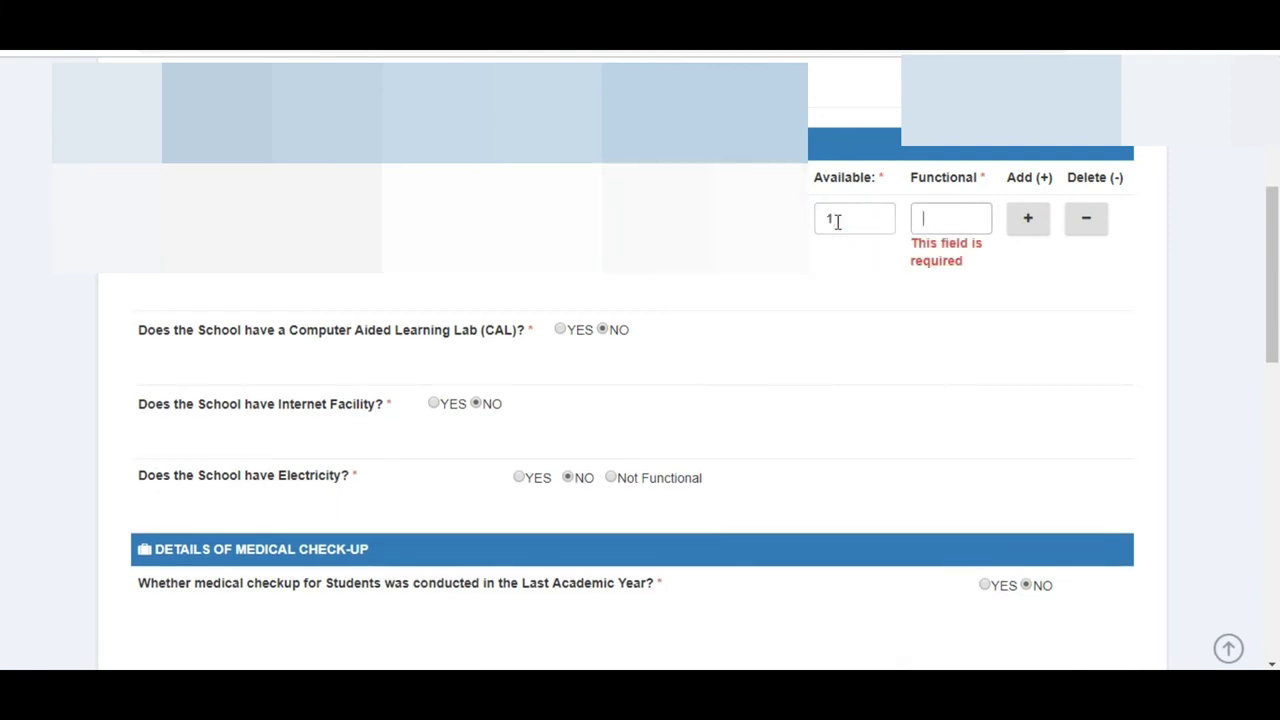
pyautogui.write('1')
# Step: Add a second equipment row for PC - Laptop supplied by Directorate of School Education, and choose its purpose
pyautogui.click(1027, 220)
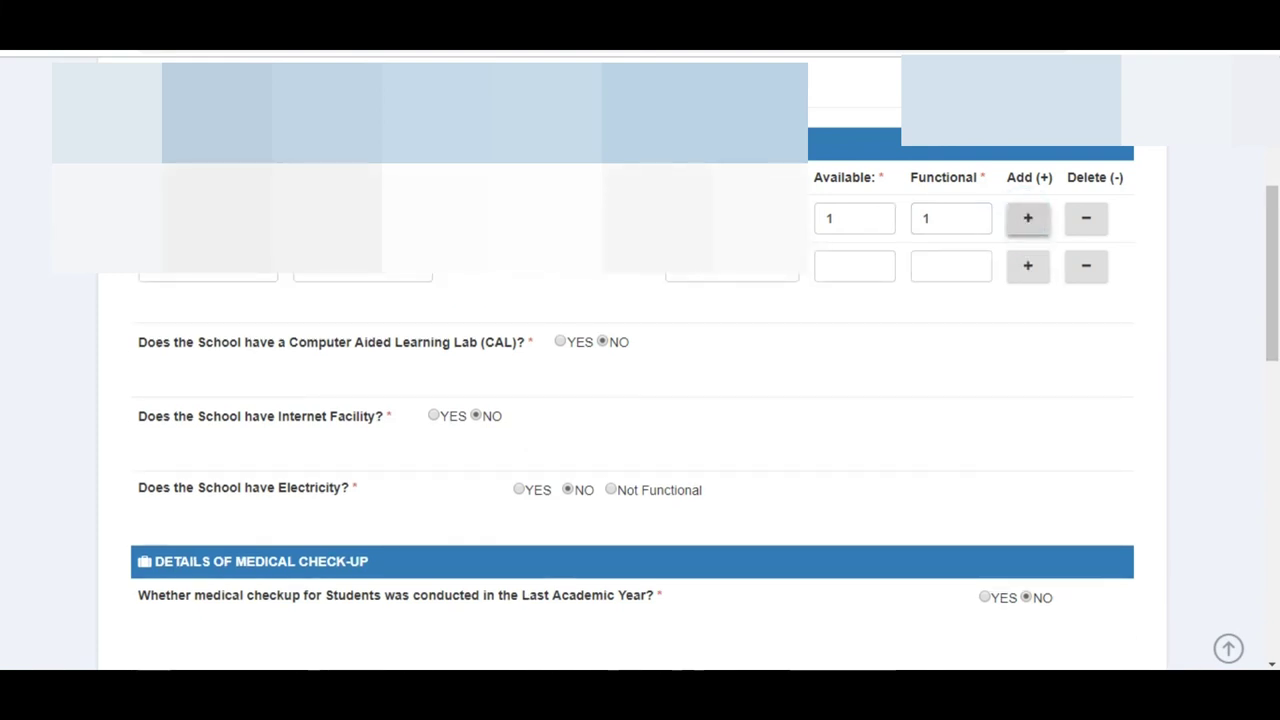
pyautogui.click(228, 276)
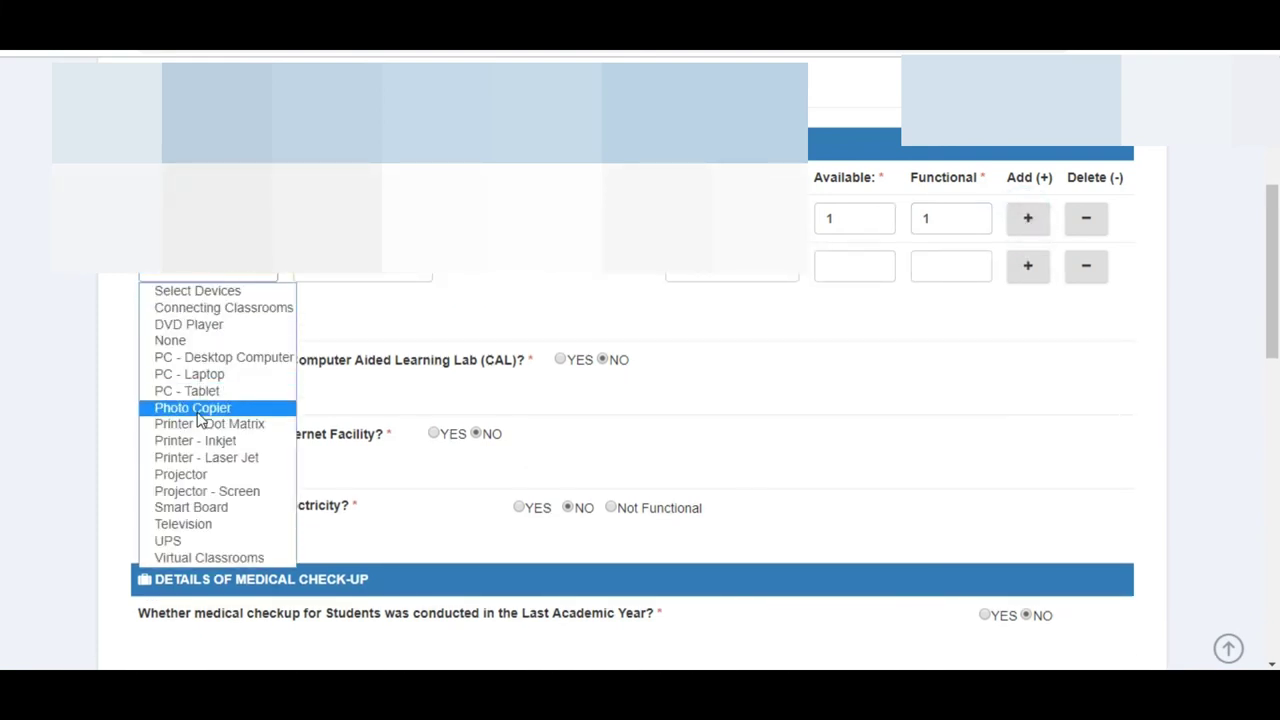
pyautogui.click(253, 380)
pyautogui.click(396, 276)
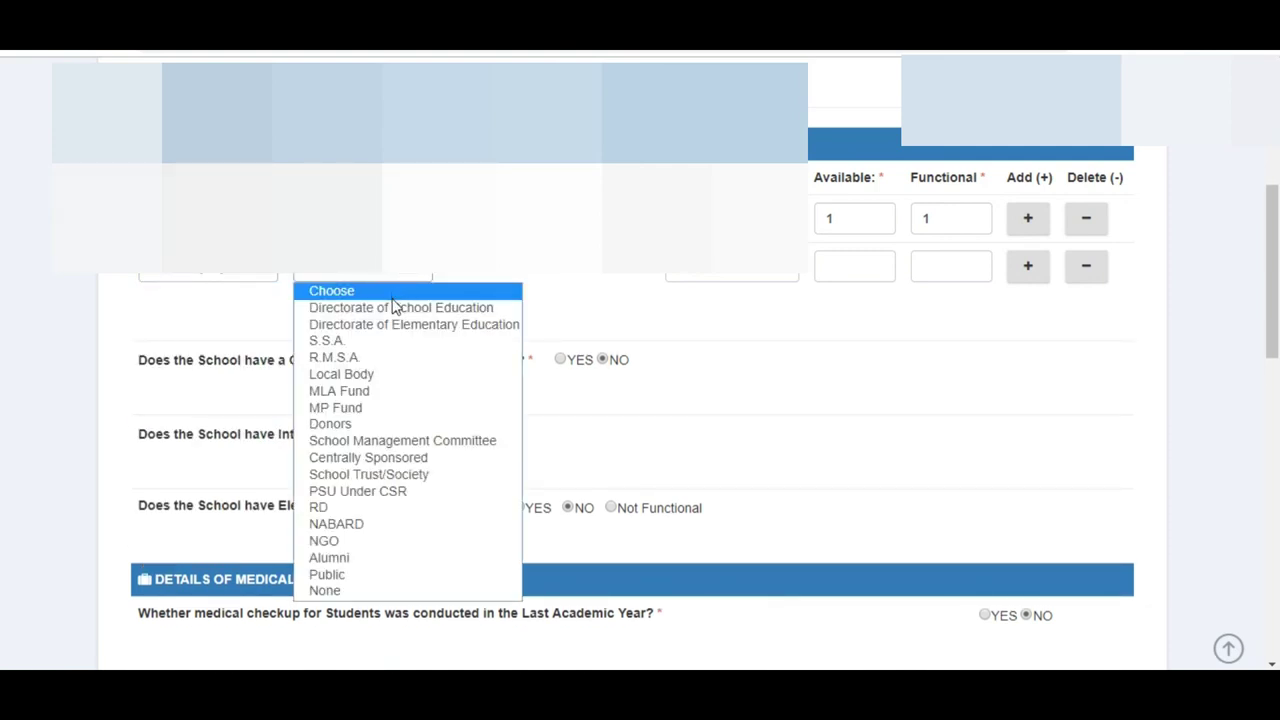
pyautogui.click(396, 305)
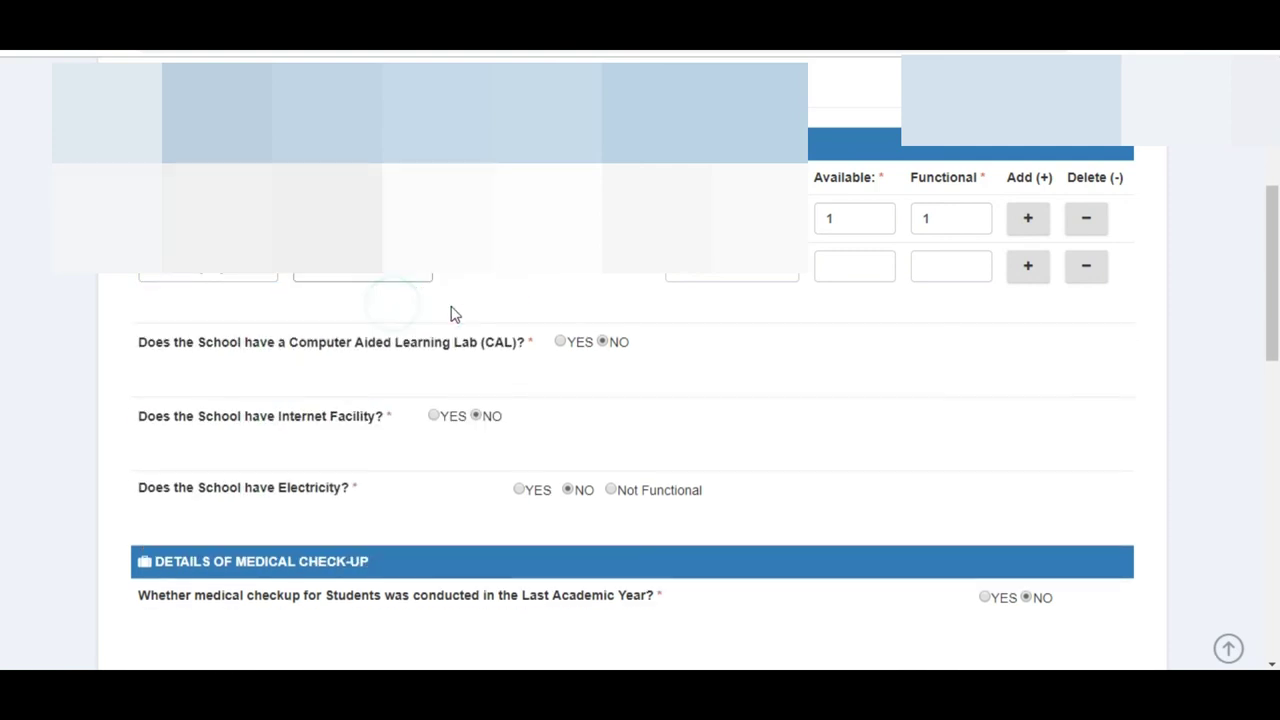
pyautogui.click(765, 277)
pyautogui.click(764, 314)
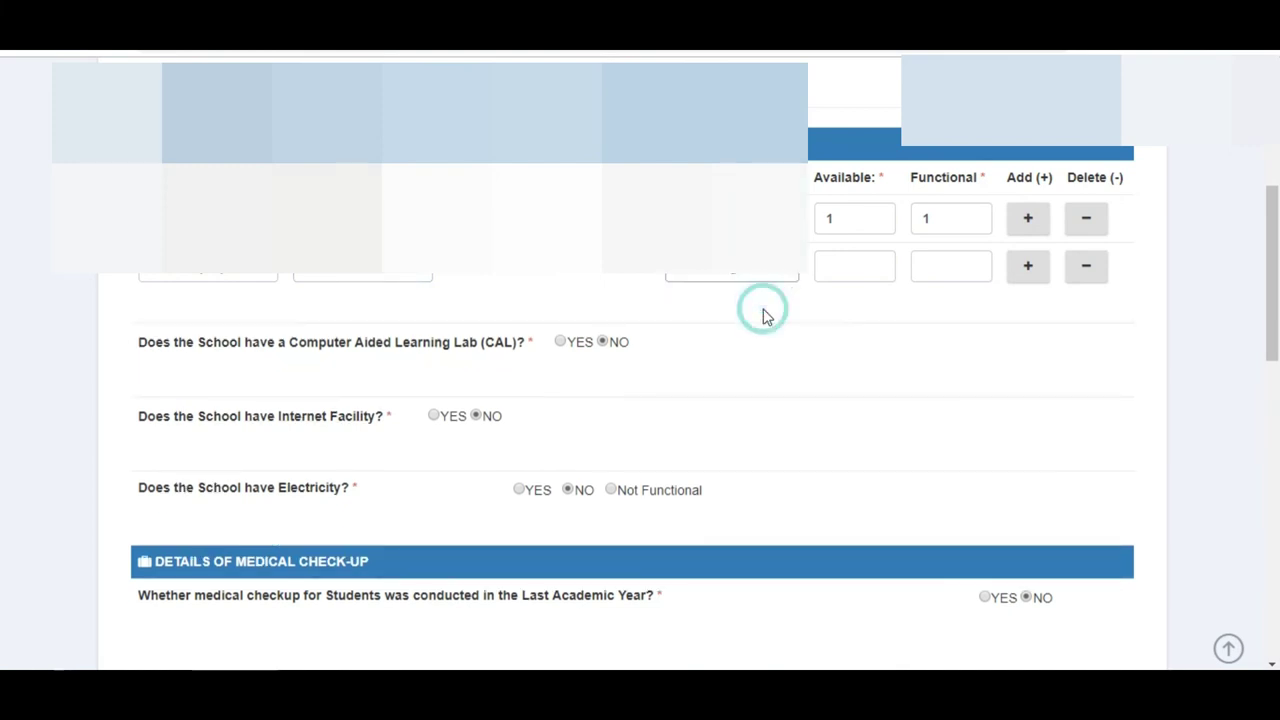
# Step: For the PC - Laptop equipment row, enter 4 available and 3 functional, and check the list of devices
pyautogui.click(862, 263)
pyautogui.write('4')
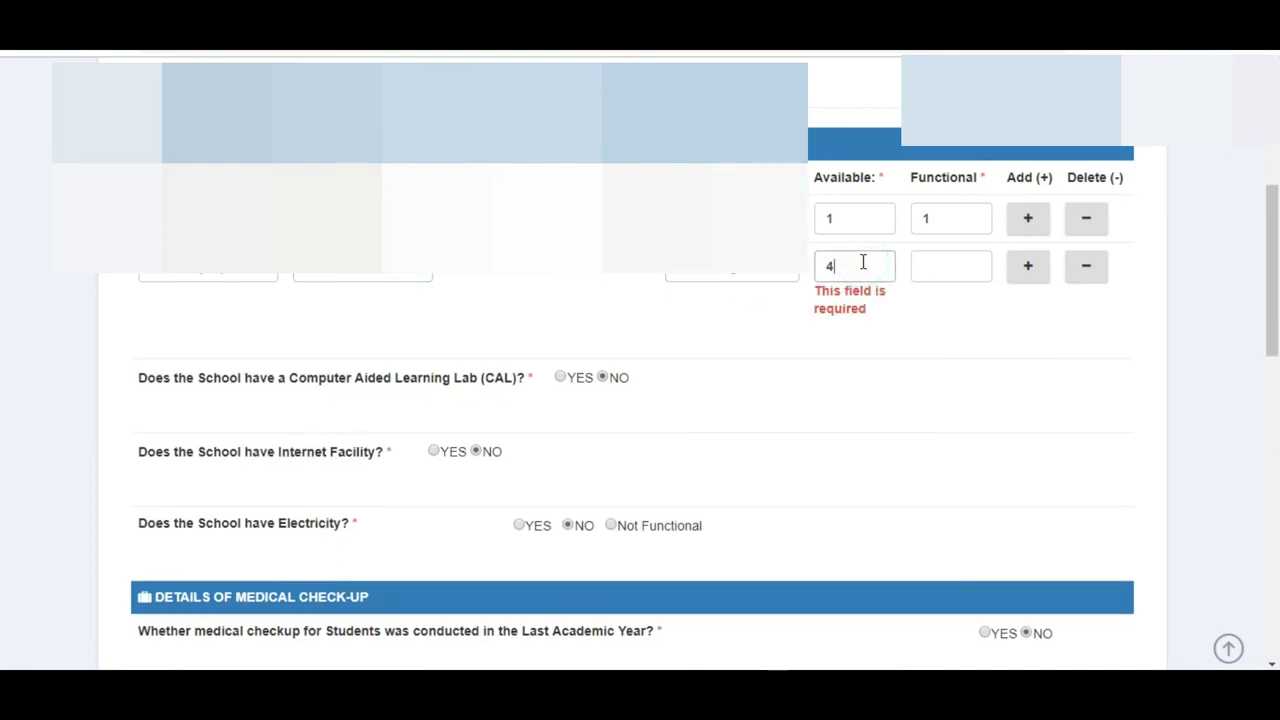
pyautogui.click(940, 260)
pyautogui.write('3')
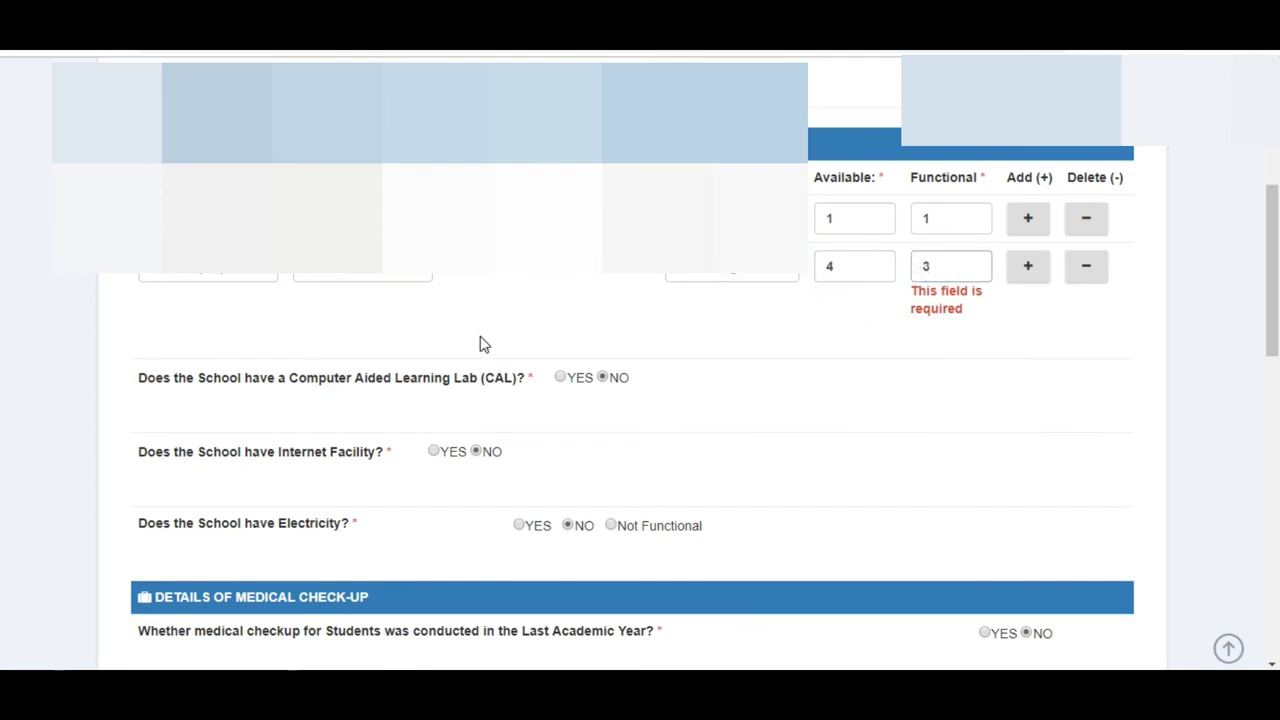
pyautogui.click(226, 276)
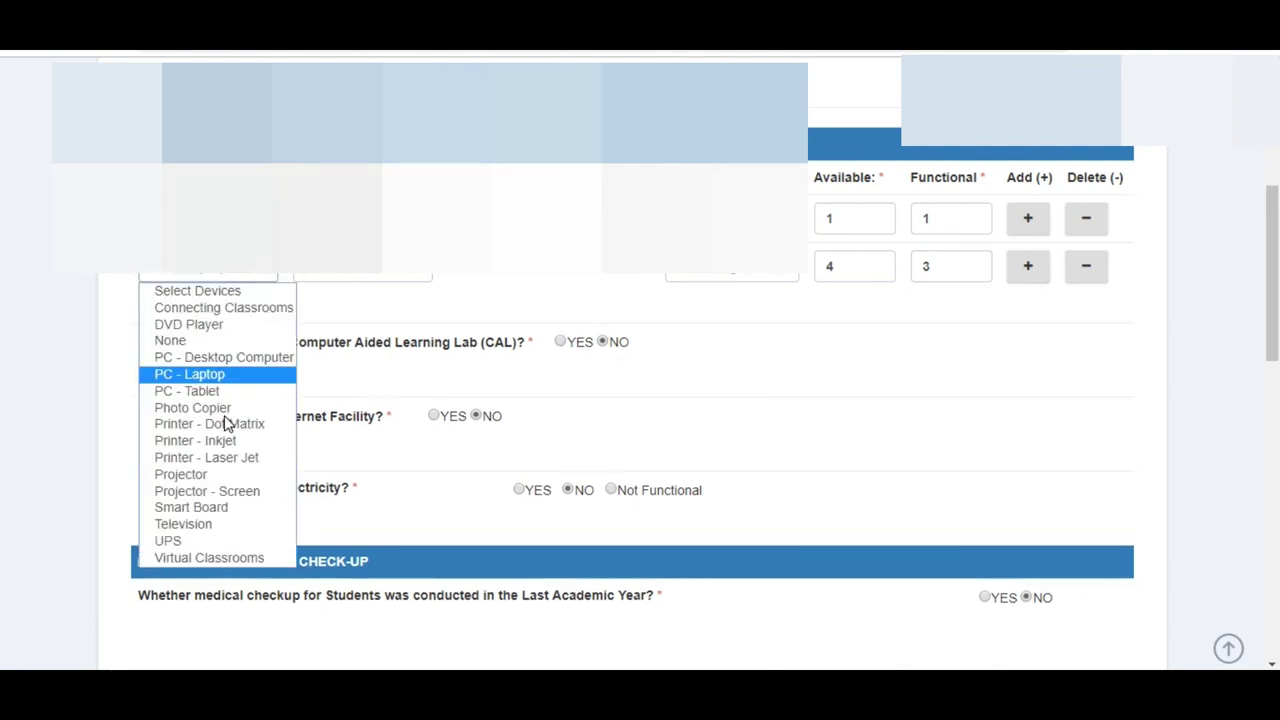
pyautogui.click(740, 374)
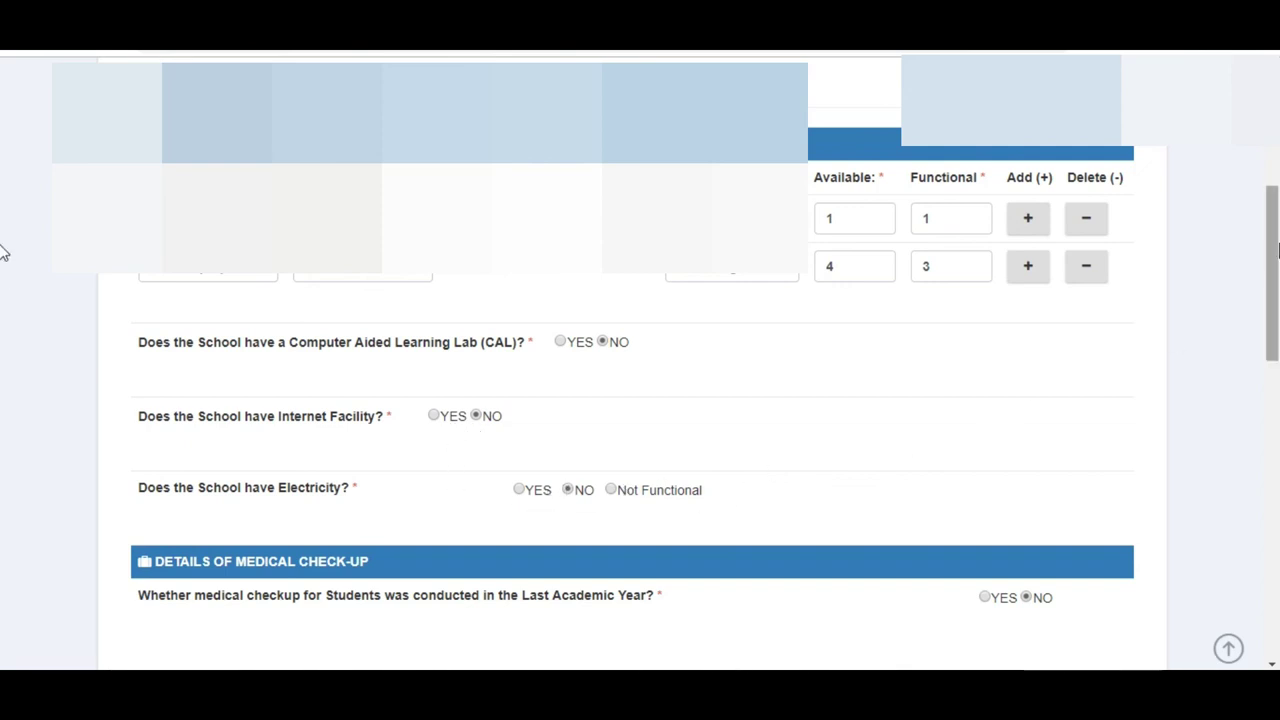
# Step: Answer Yes to whether a medical checkup for Students was conducted in the Last Academic Year
pyautogui.moveTo(1275, 250); pyautogui.dragTo(1277, 378)
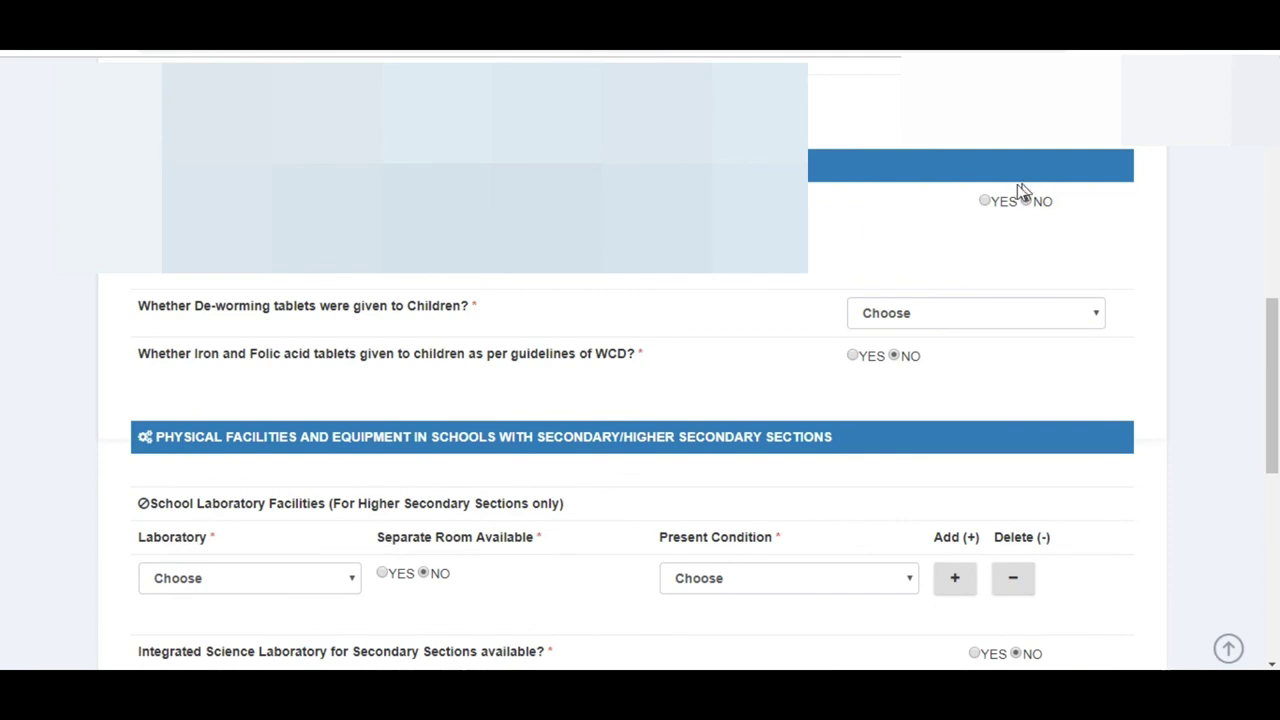
pyautogui.click(985, 202)
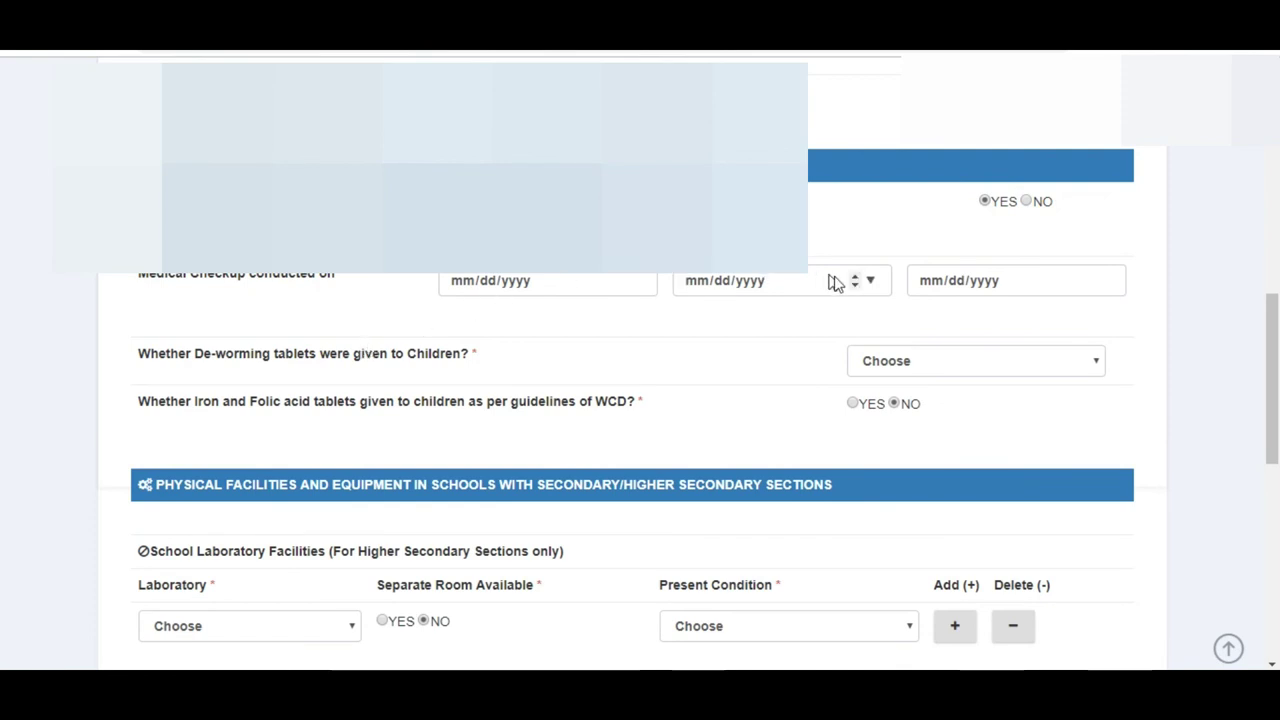
# Step: Choose First Aid Kit as the first item in the List of Things under School Inventory Details
pyautogui.scroll(-5, 1014, 289)
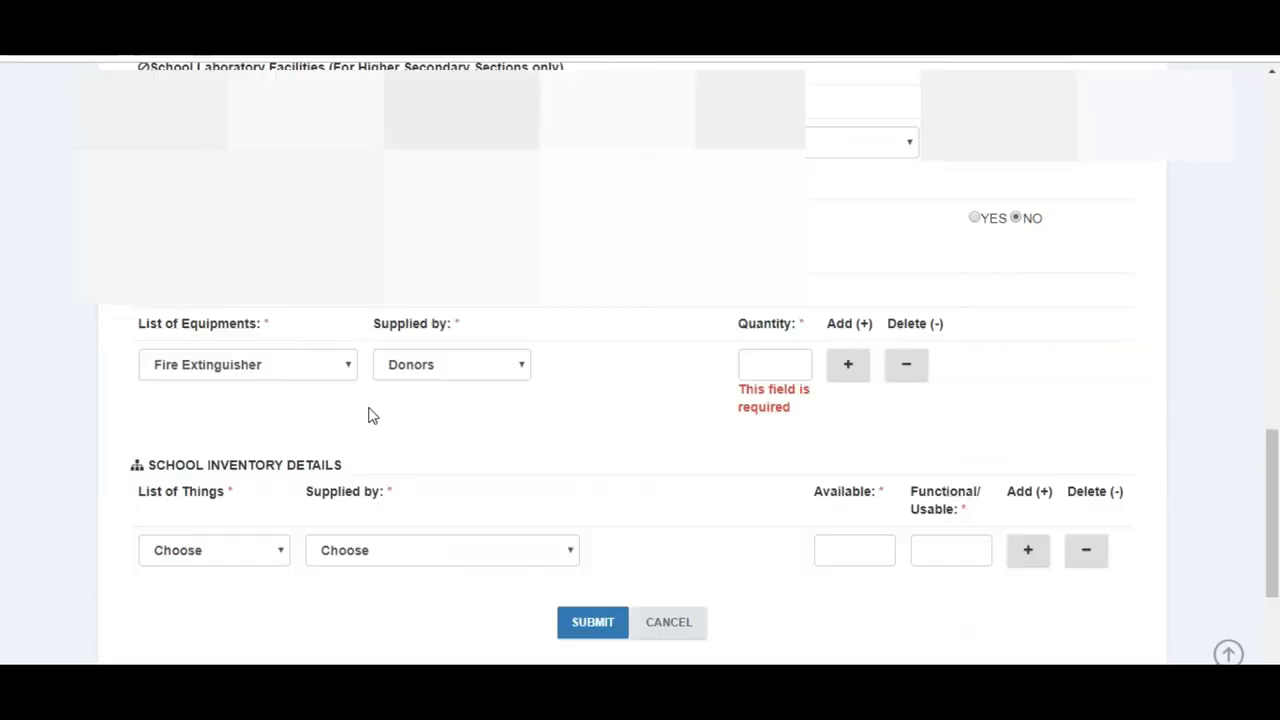
pyautogui.click(245, 556)
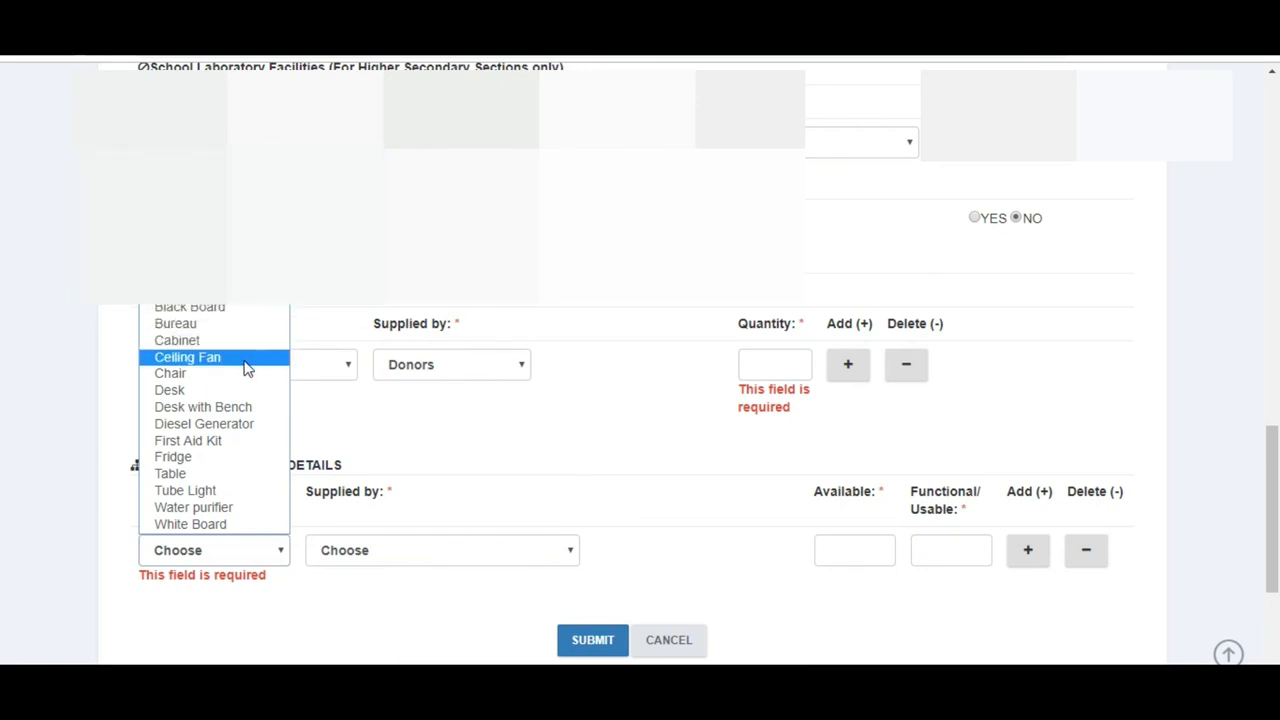
pyautogui.click(262, 441)
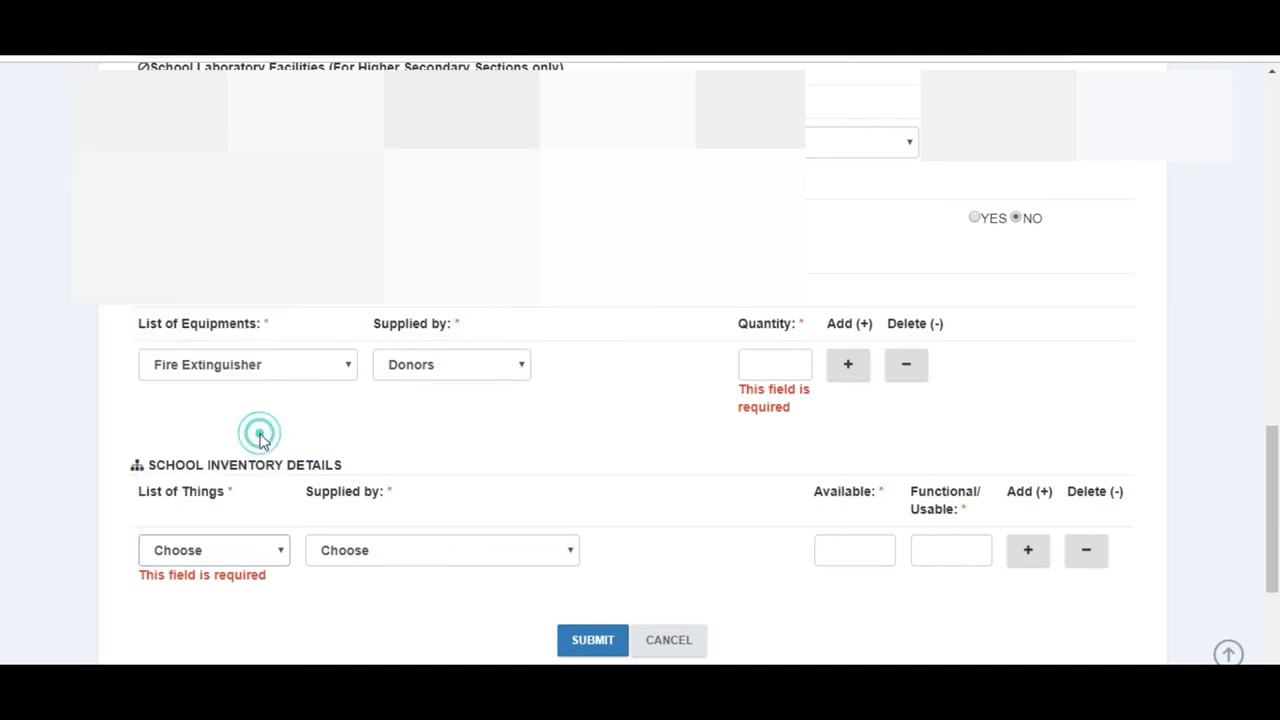
pyautogui.click(274, 553)
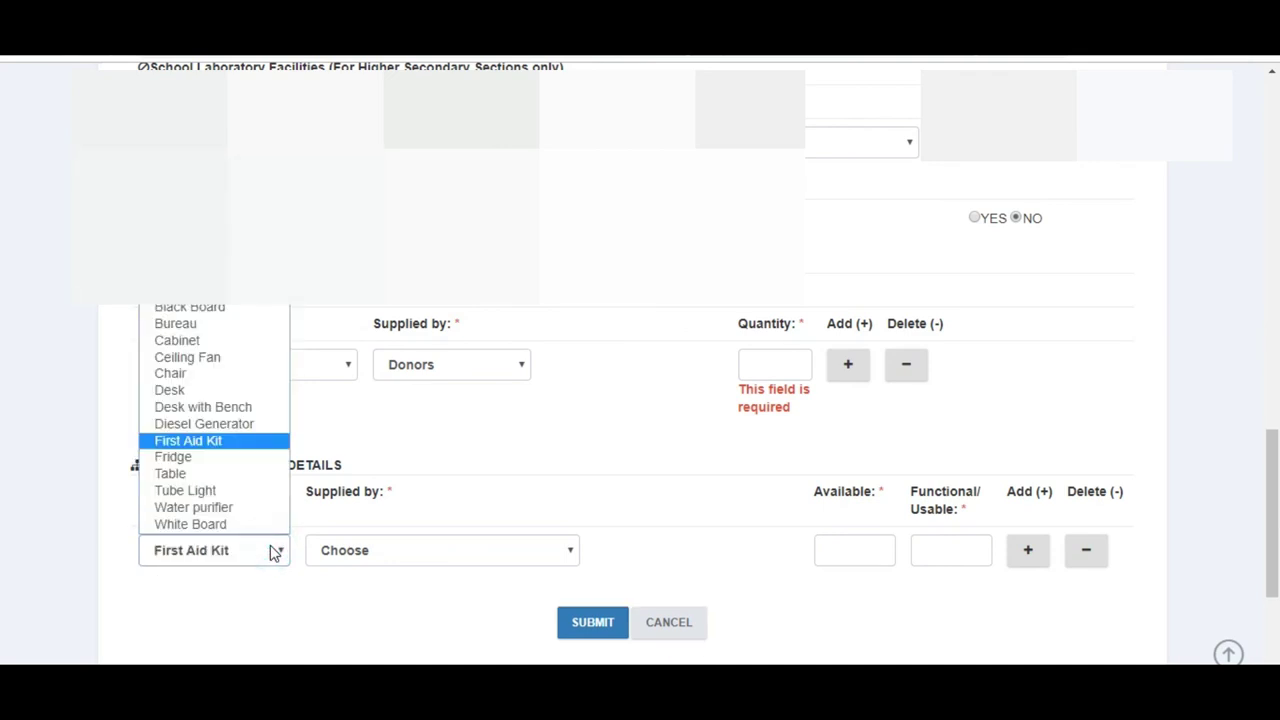
pyautogui.click(680, 554)
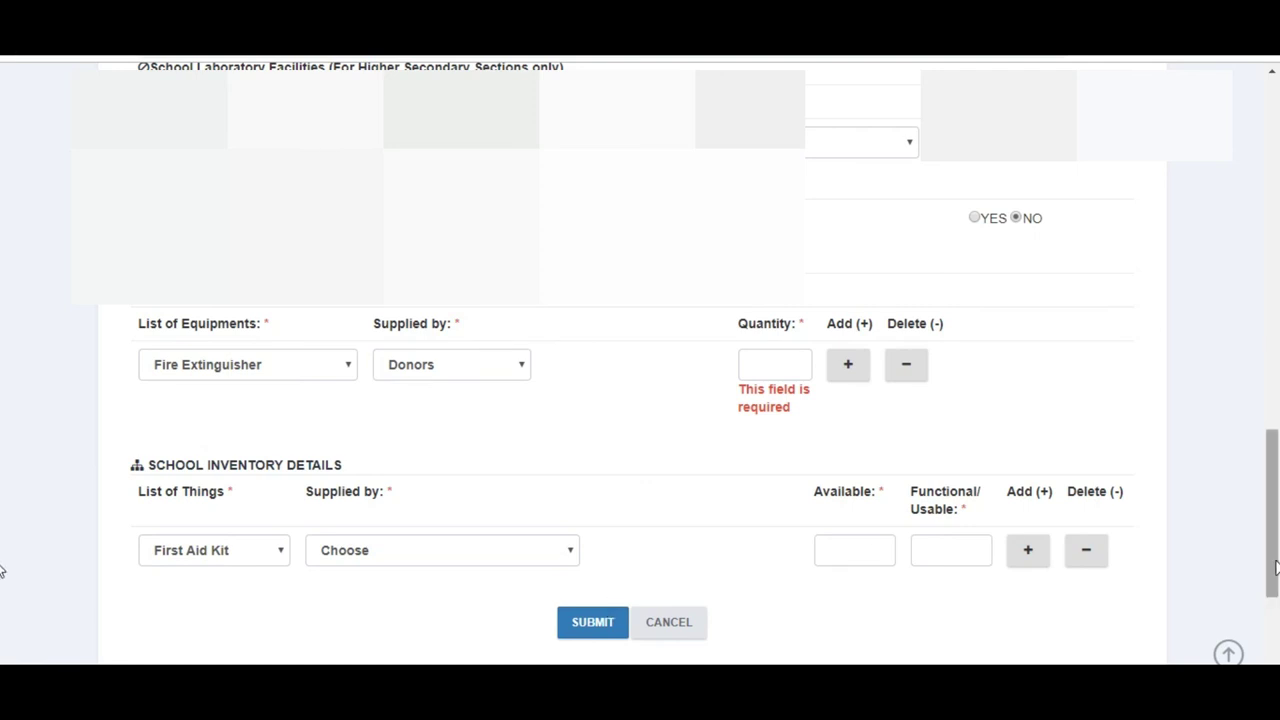
# Step: Go to the Fees & Fund section and look over the Endowment Fund and Corpus Fund fields
pyautogui.moveTo(1268, 543); pyautogui.dragTo(1269, 247)
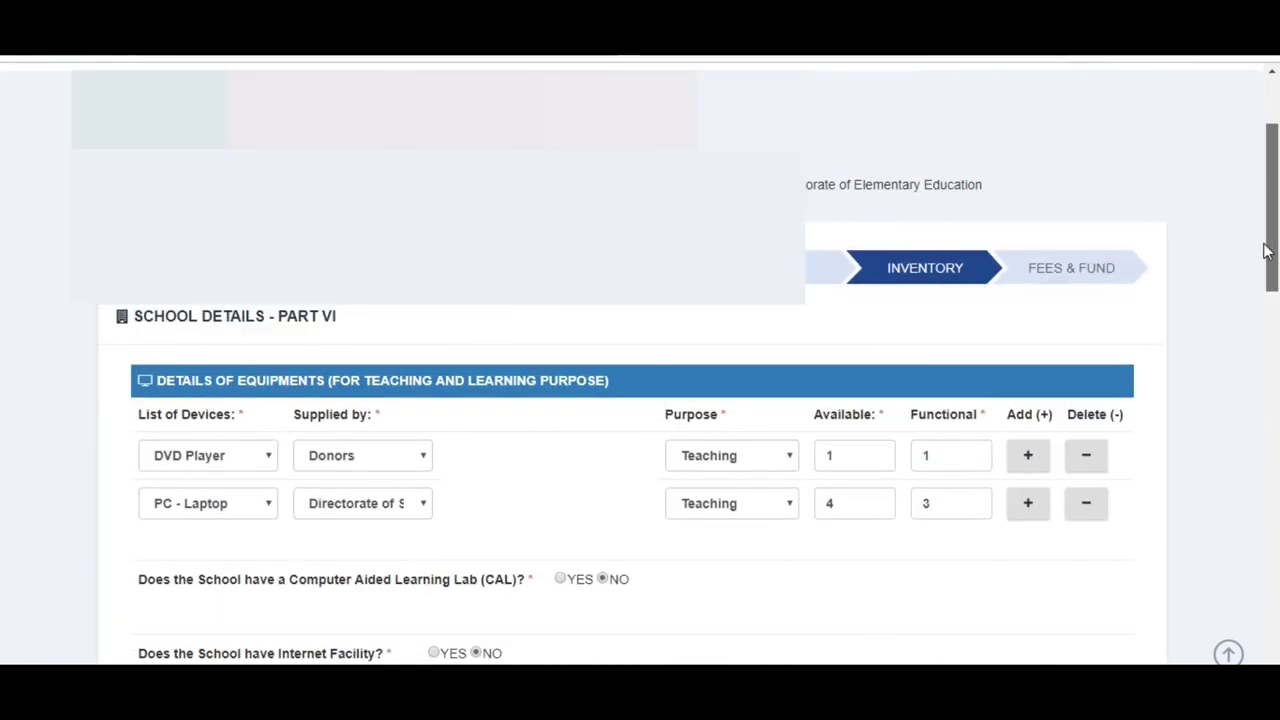
pyautogui.click(1105, 270)
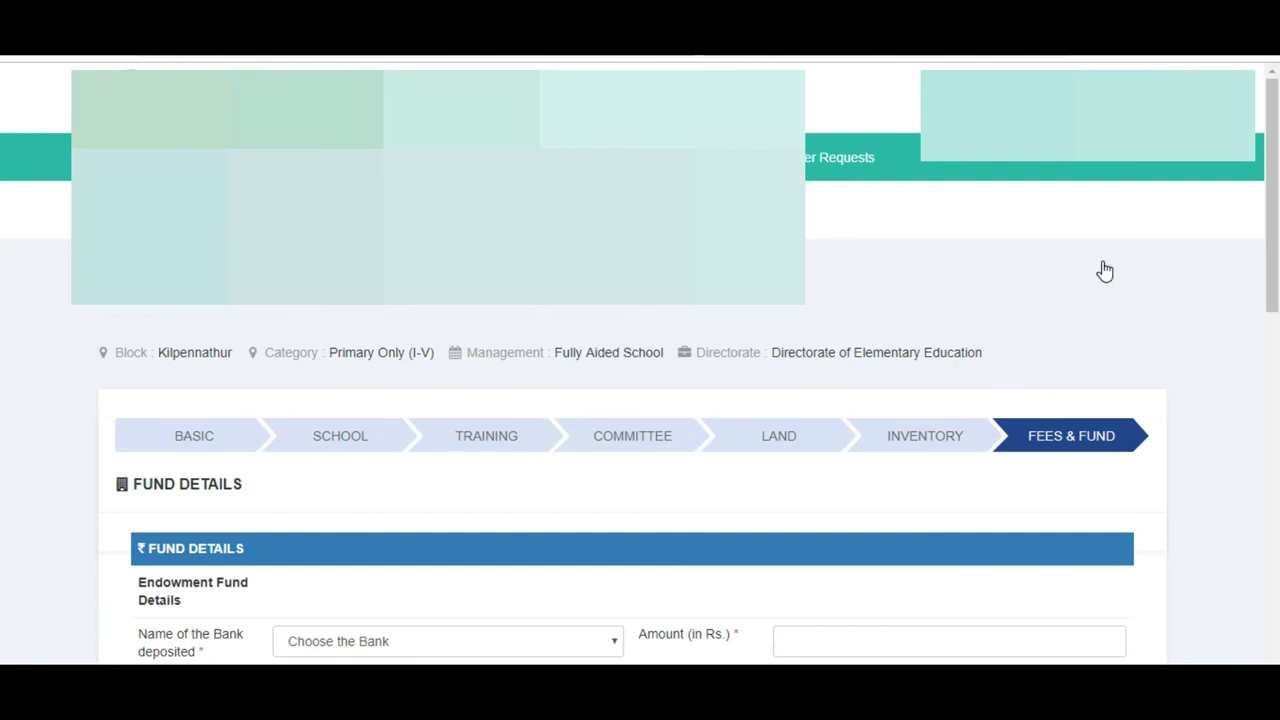
pyautogui.click(1271, 195)
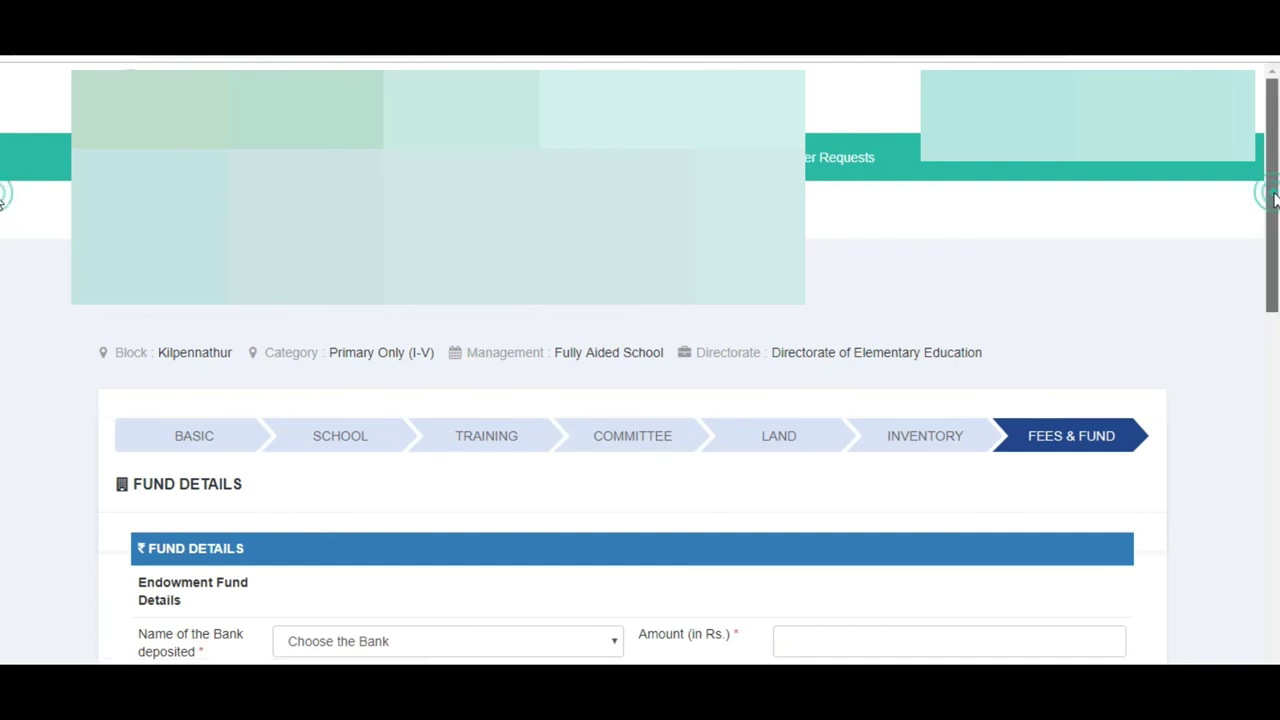
pyautogui.moveTo(1274, 200); pyautogui.dragTo(1276, 302)
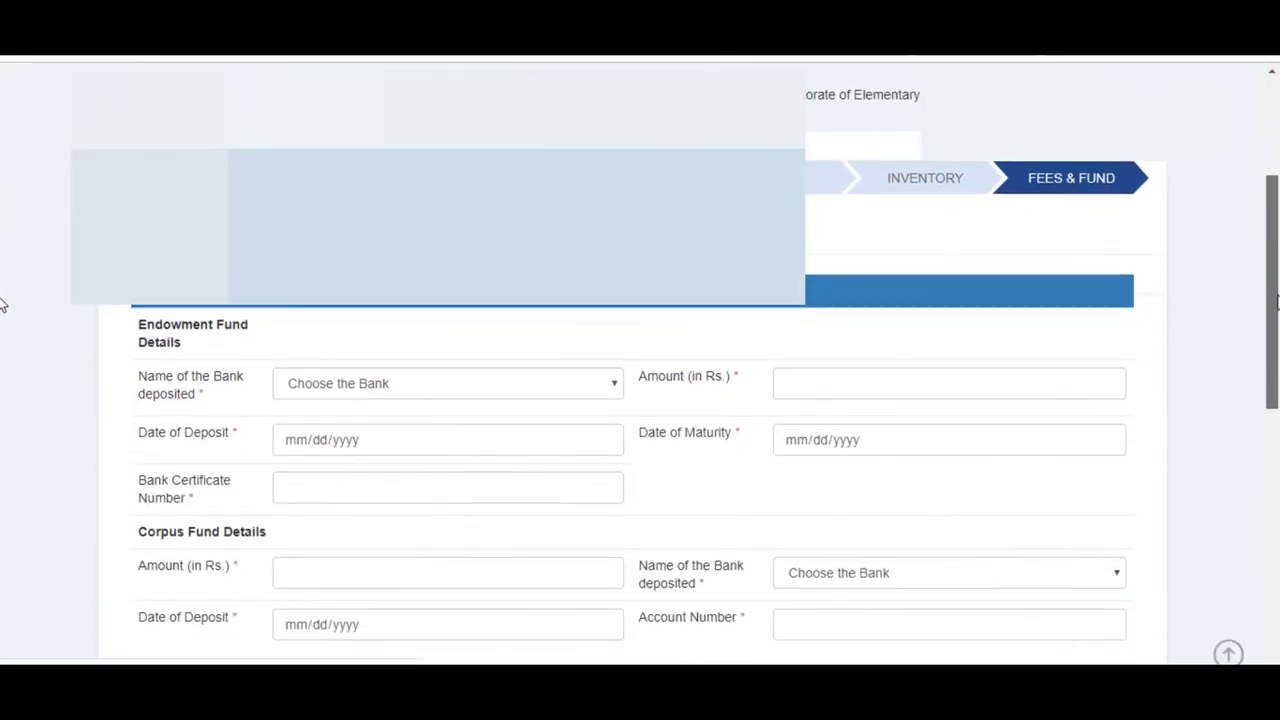
pyautogui.scroll(-2, 3, 320)
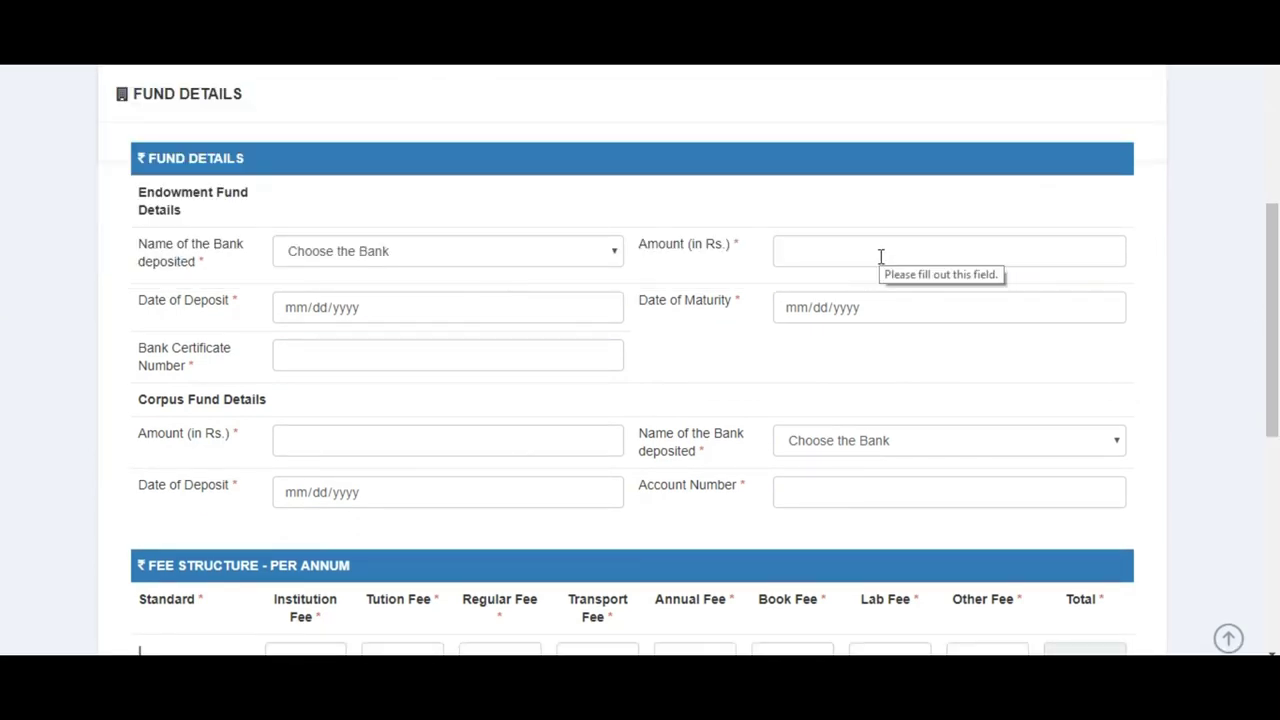
pyautogui.click(415, 318)
pyautogui.click(866, 356)
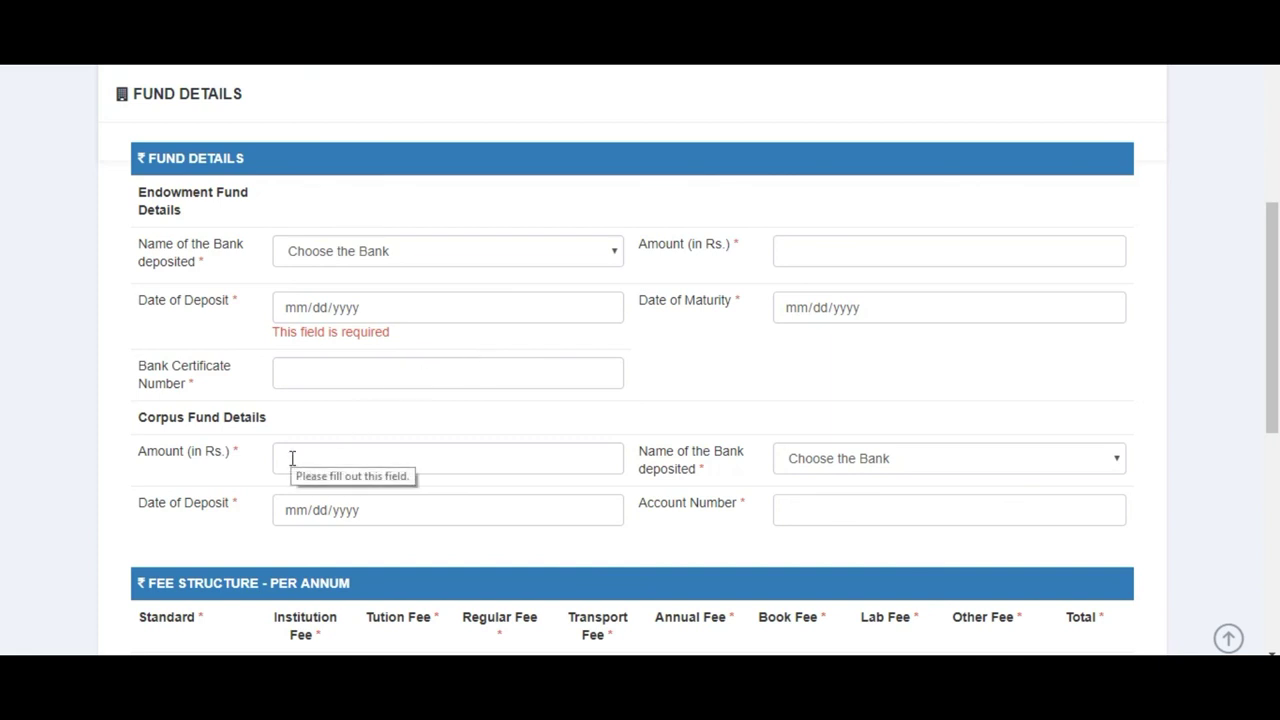
# Step: Enter 0 for every fee of Standard I, from Institution Fee to Other Fee, under Fee Structure - Per Annum
pyautogui.scroll(-3, 292, 458)
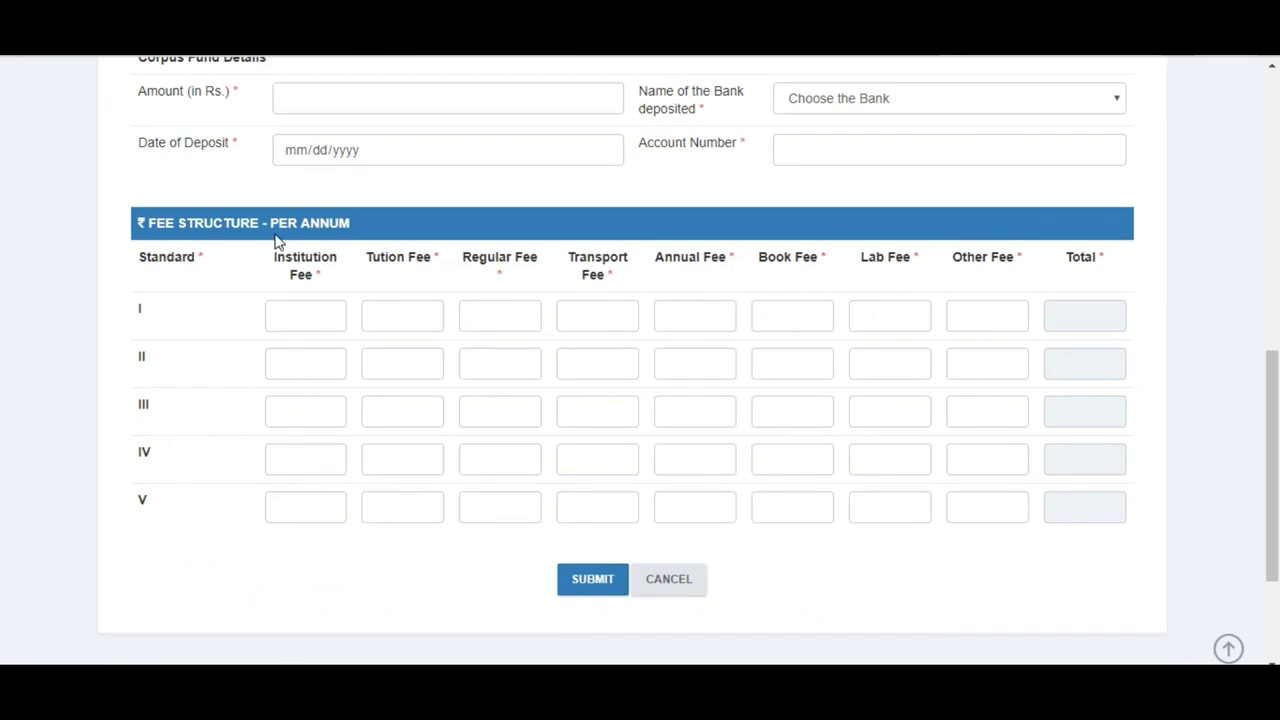
pyautogui.click(309, 317)
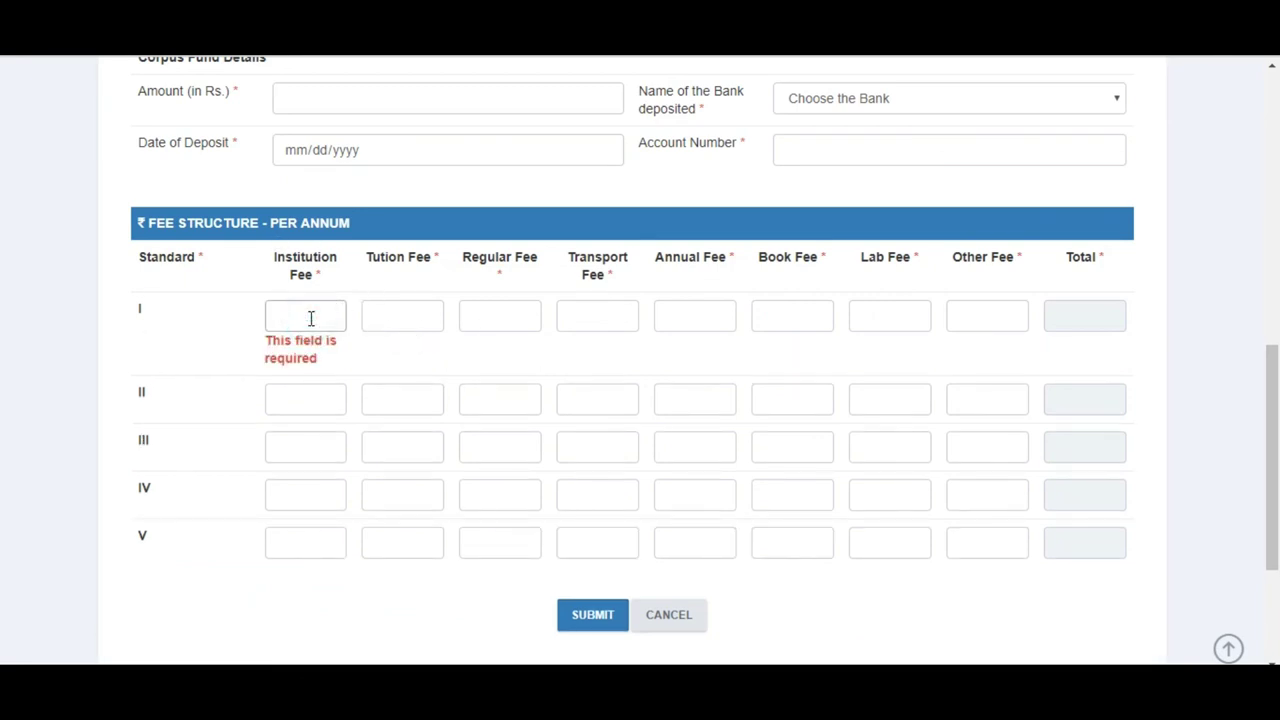
pyautogui.write('0')
pyautogui.press('Tab')
pyautogui.write('0')
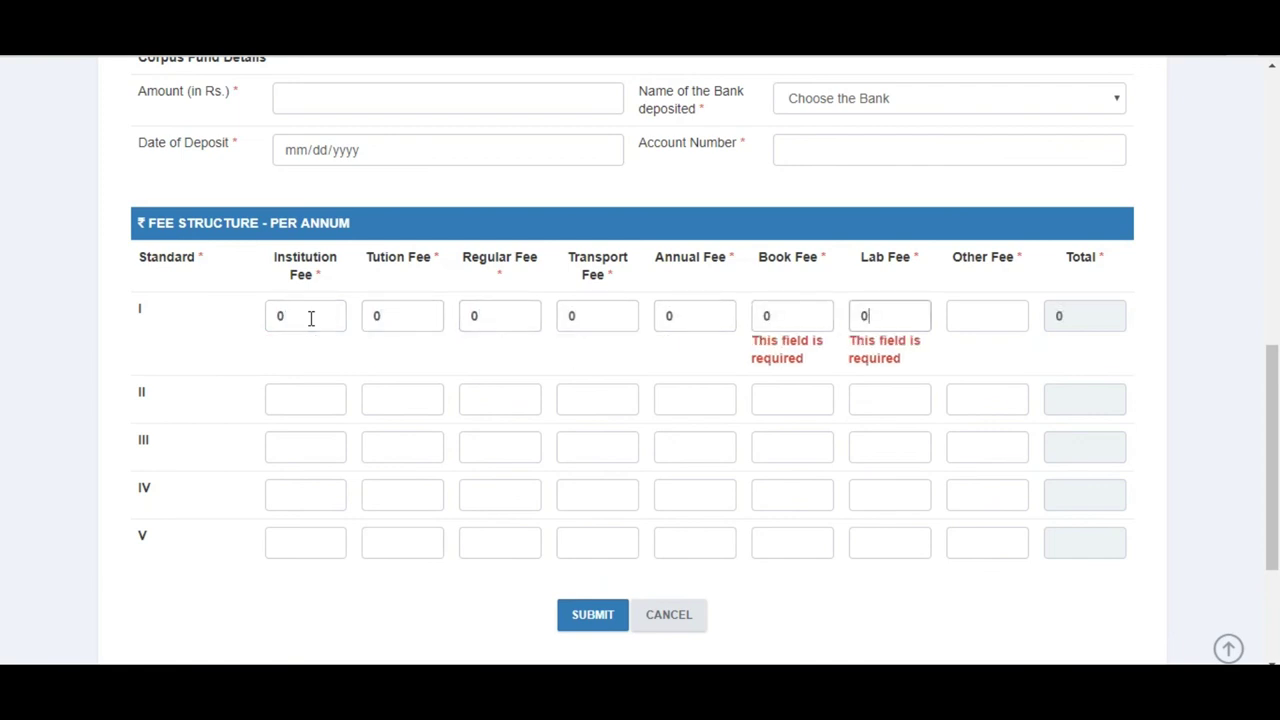
pyautogui.write('\t0\t0\t0\t0\t0\t0')
pyautogui.press('Tab')
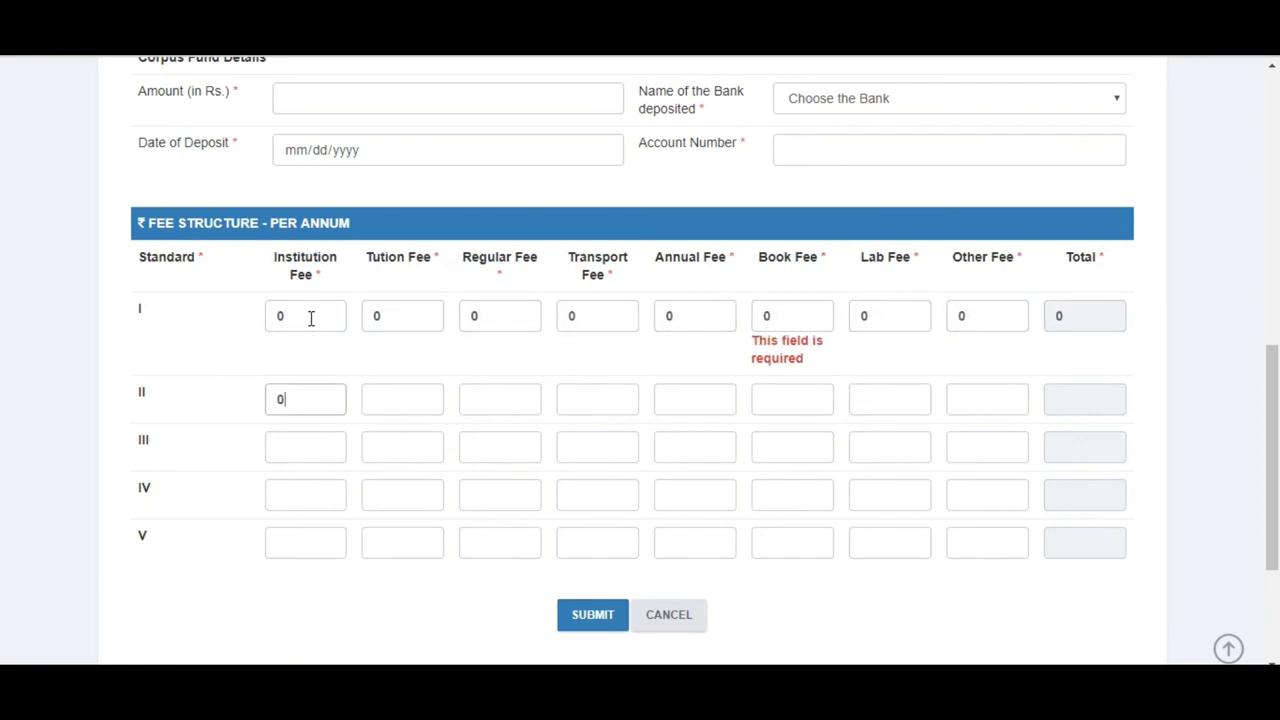
# Step: Enter 0 for every fee of Standards II to V in the annual fee structure
pyautogui.write('0')
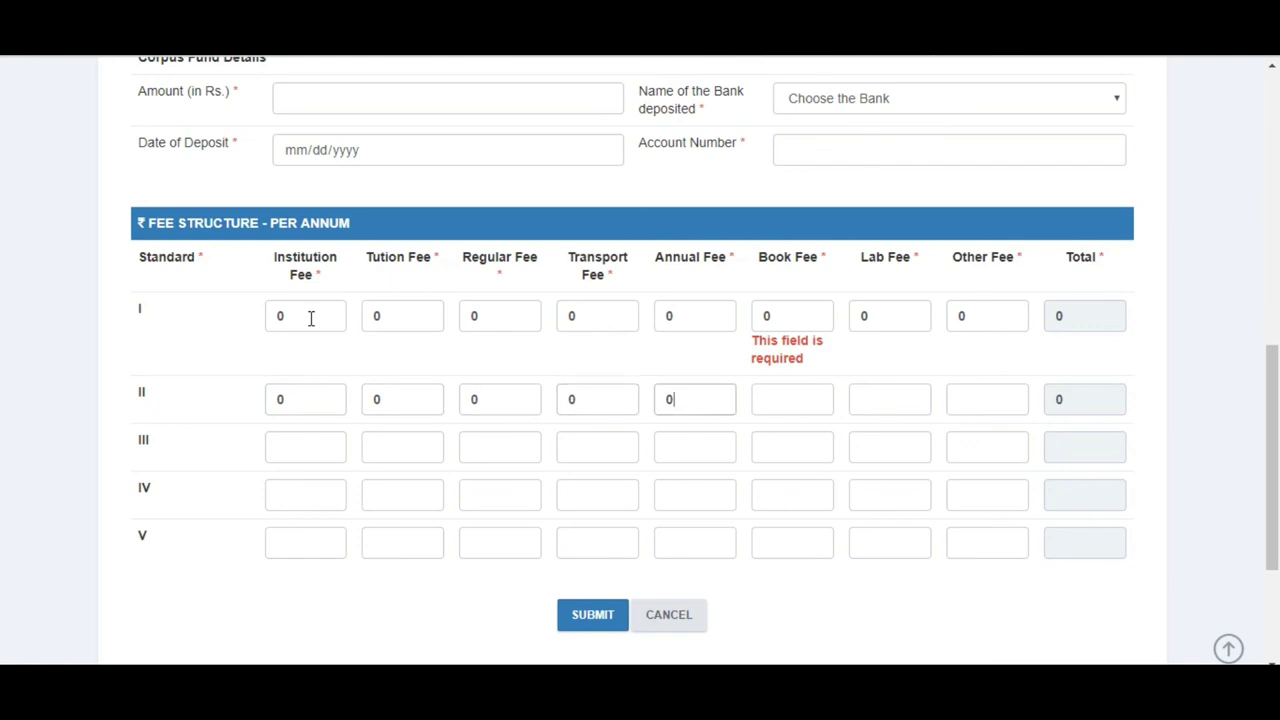
pyautogui.write('\t0\t0\t0\t0\t0\t0\t0')
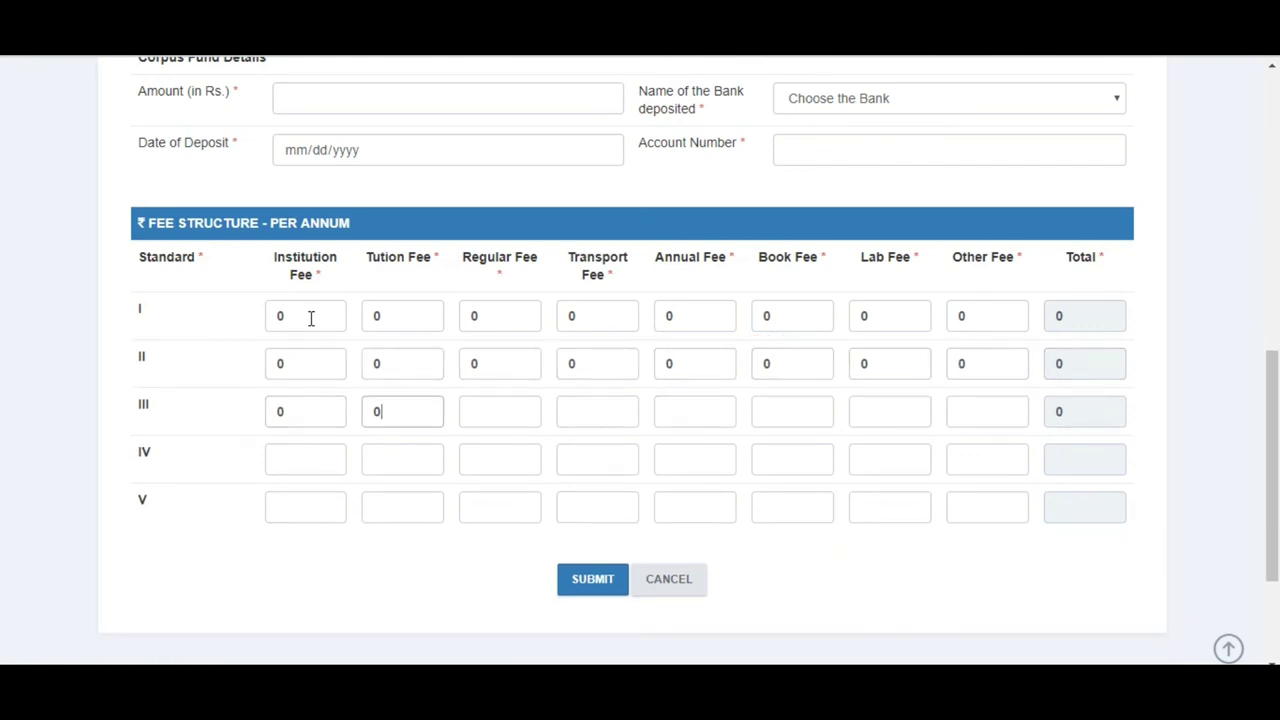
pyautogui.write('\t\t0\t0\t0\t0\t0\t0\t0\t0\t\t')
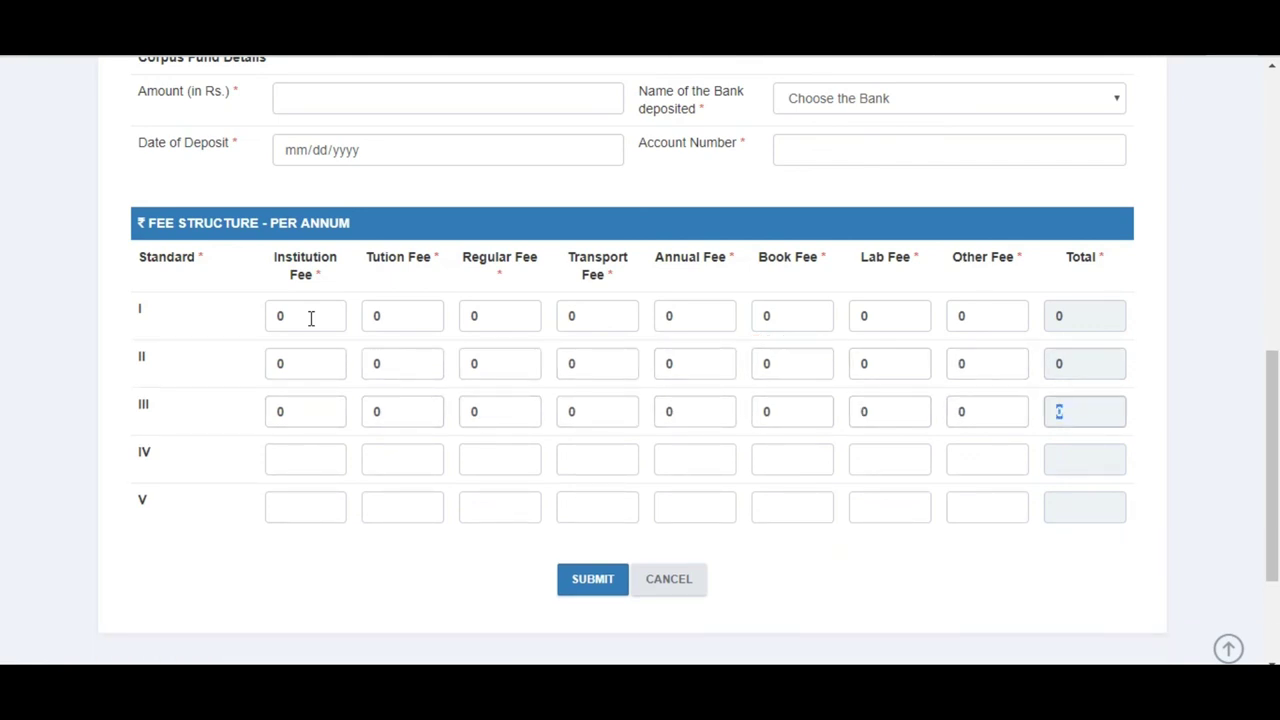
pyautogui.write('0\t0\t0\t0\t0\t0\t0\t')
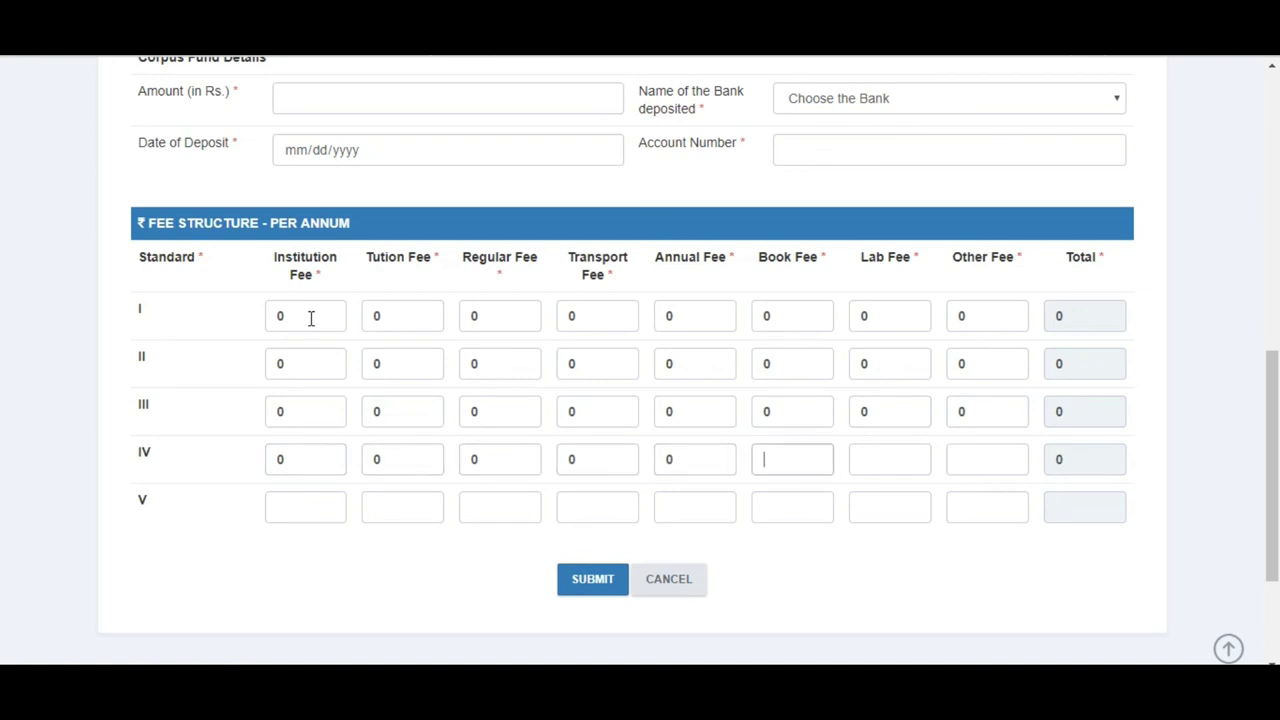
pyautogui.write('0')
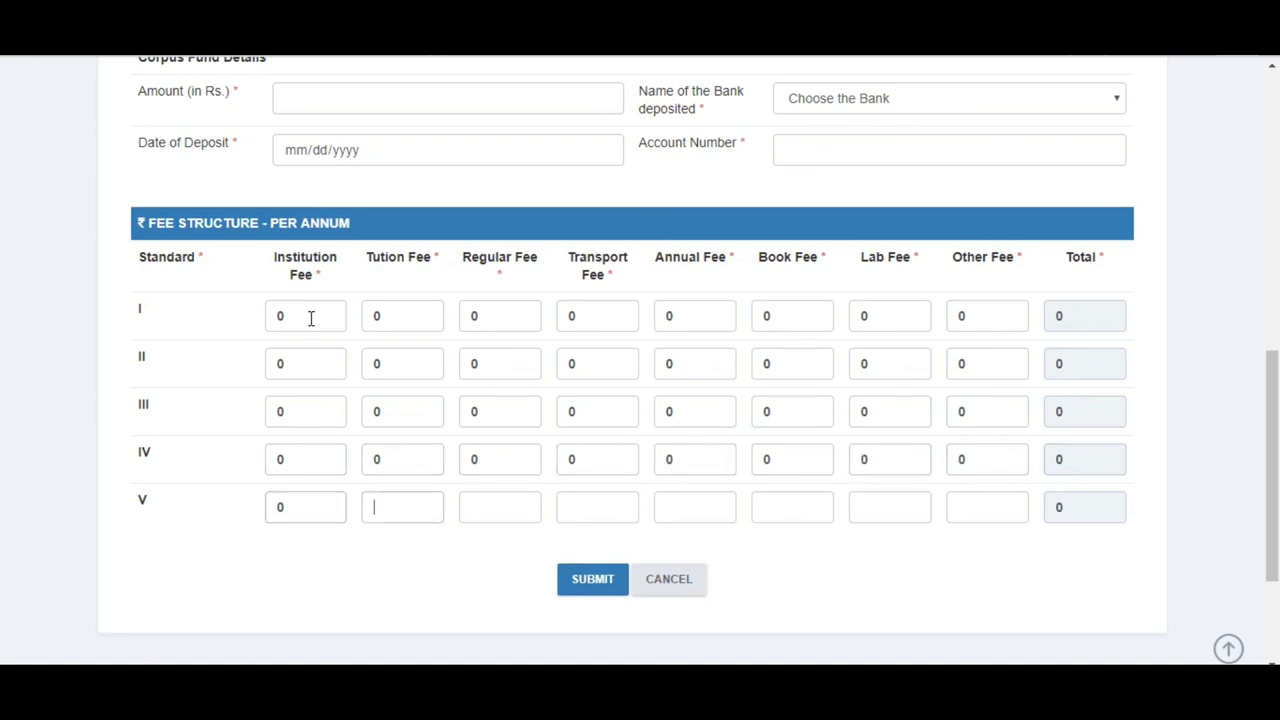
pyautogui.write('\t\t0\t0\t0\t0\t0\t0\t0\t0')
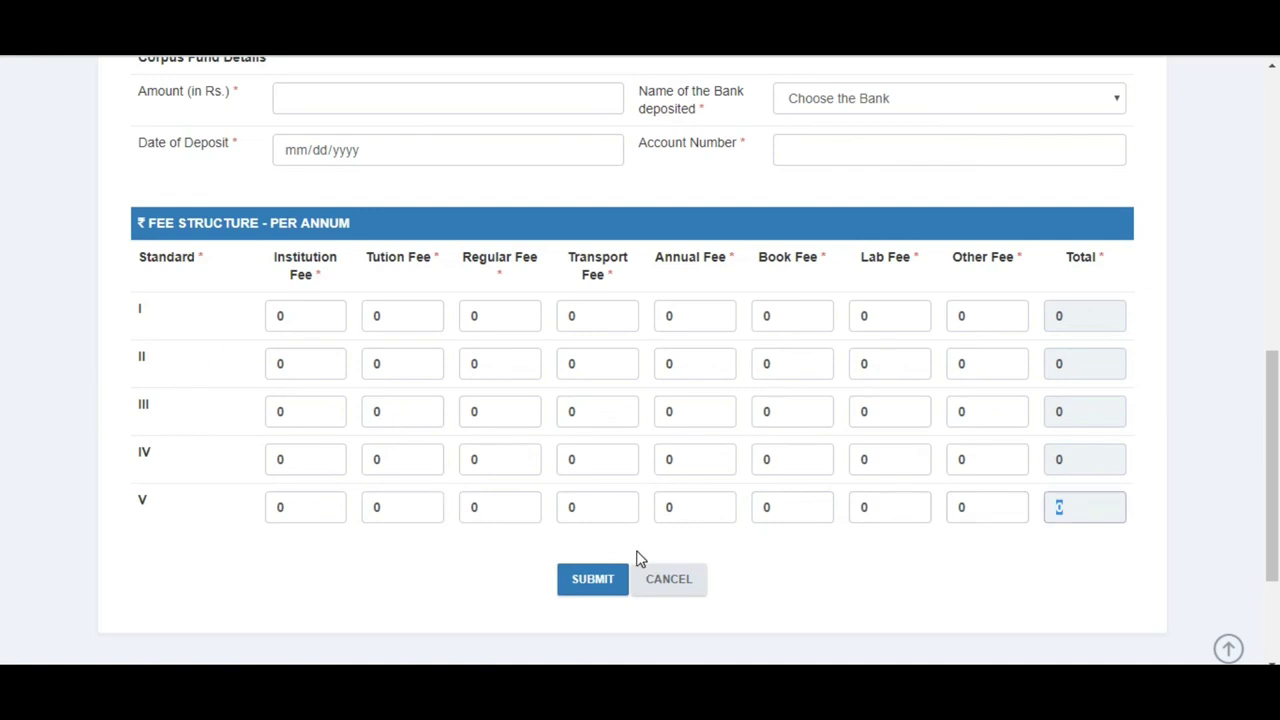
pyautogui.click(797, 601)
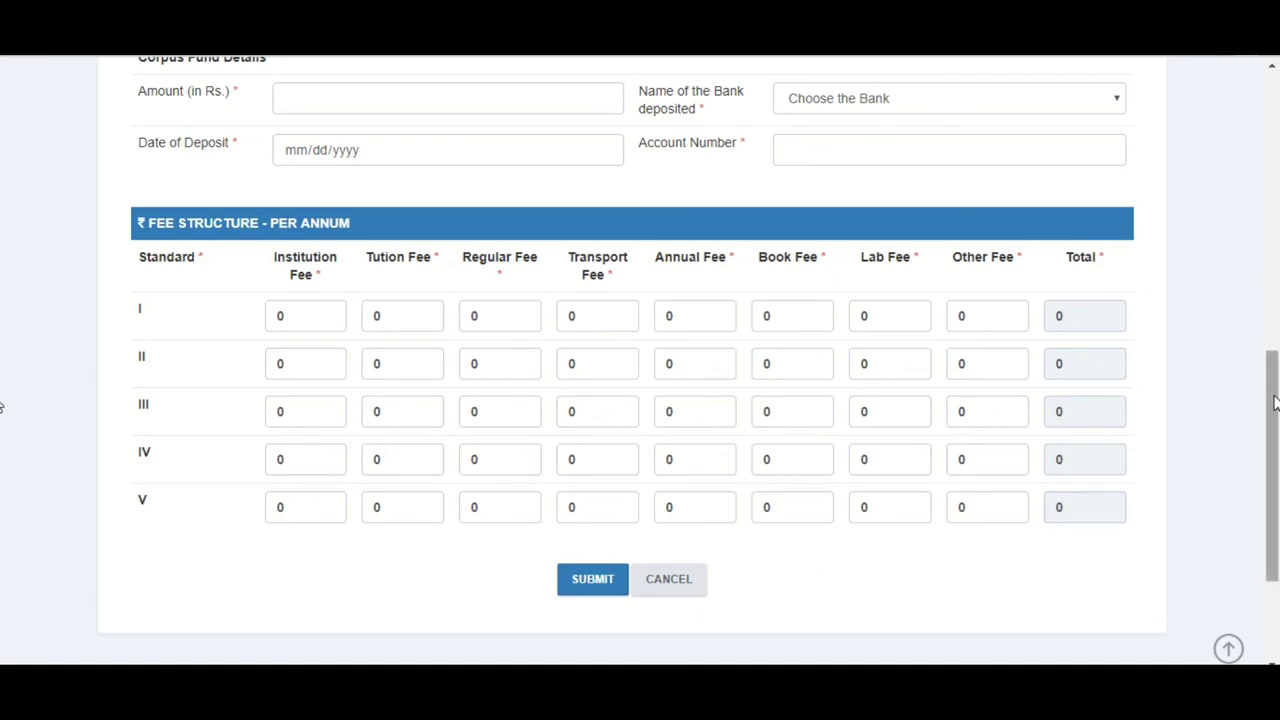
pyautogui.moveTo(1270, 405); pyautogui.dragTo(1271, 94)
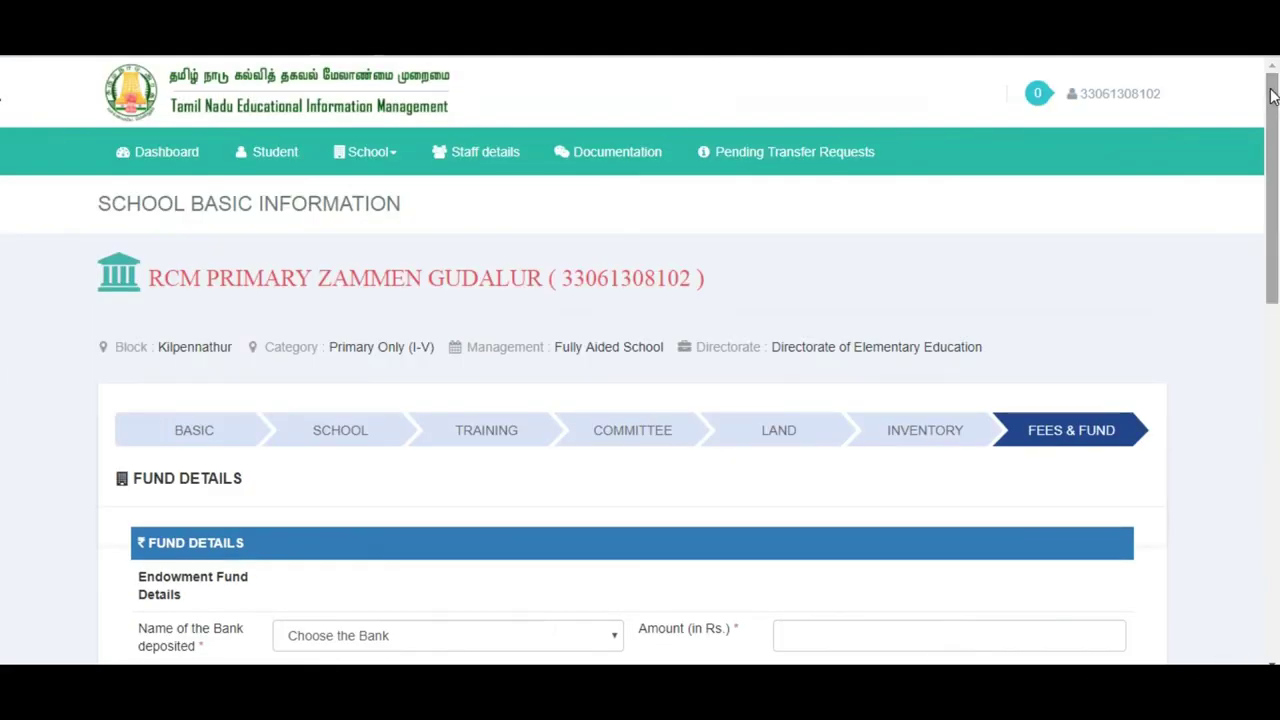